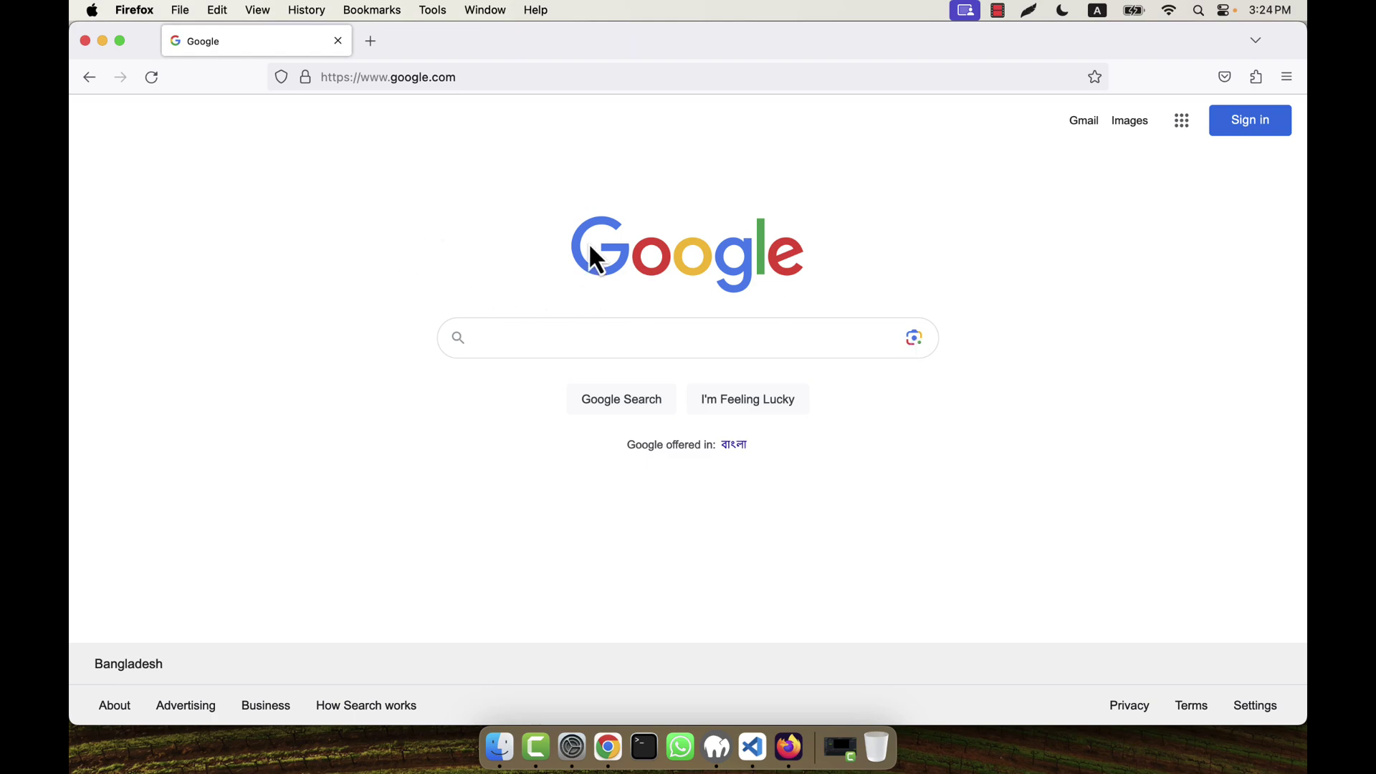
Step: Search Google for 'developer paypal', open the PayPal Developer home page and dismiss its event banner
left_click(537, 345)
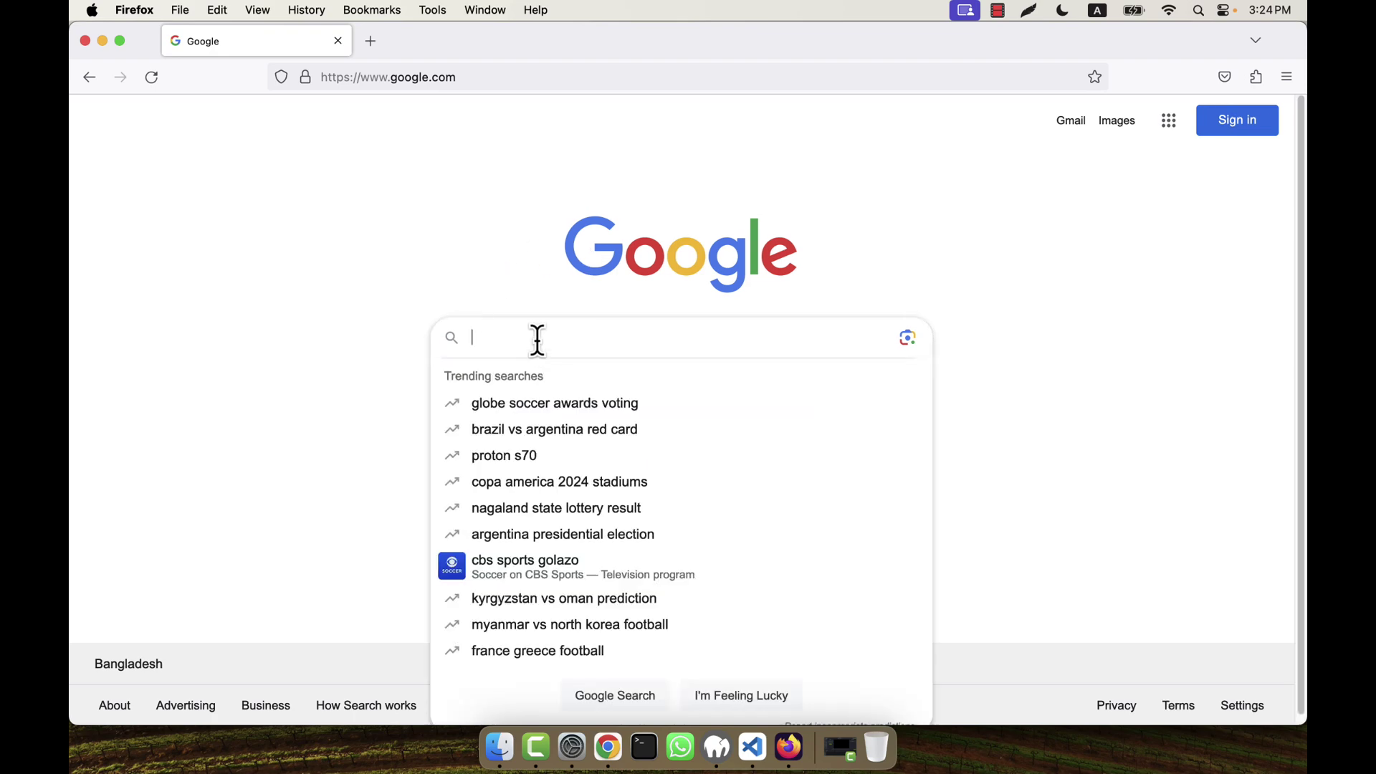
type("deve")
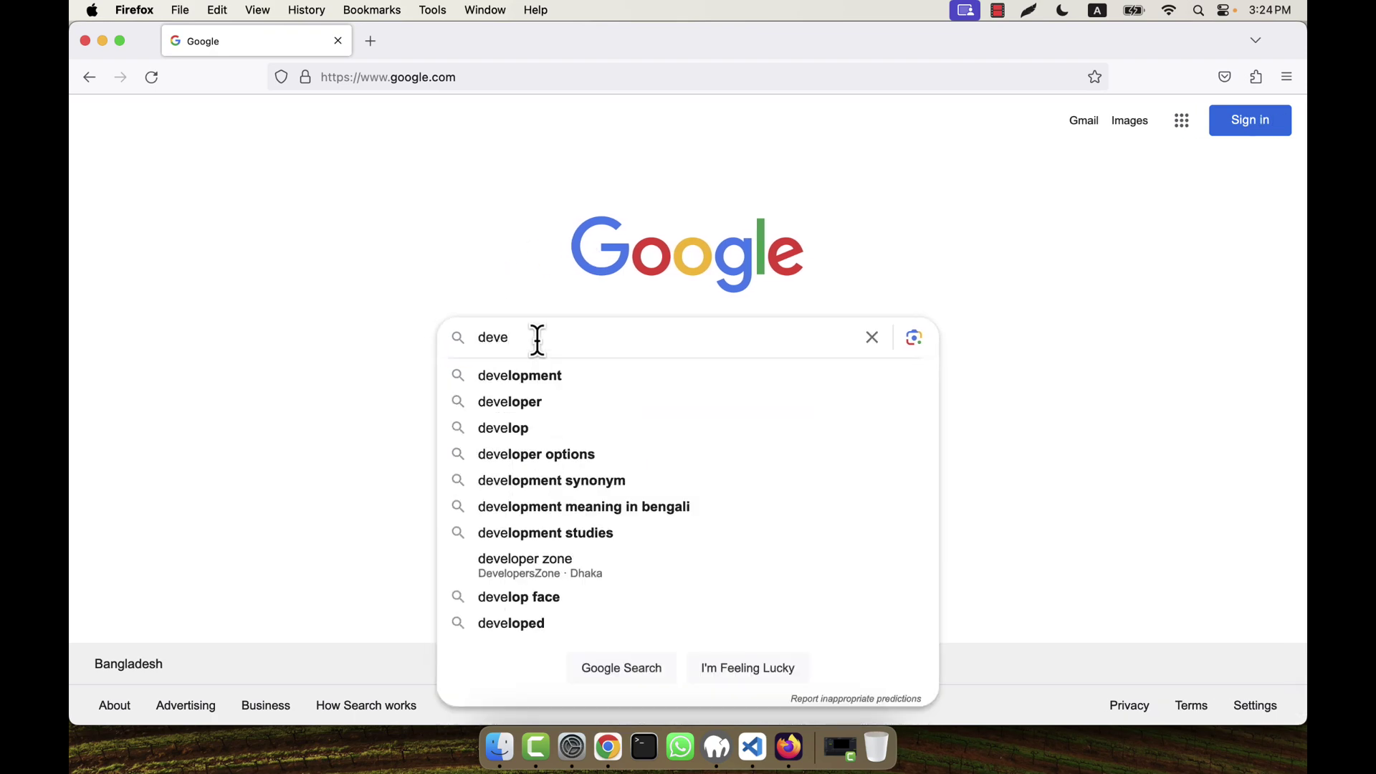
type("loper paypal")
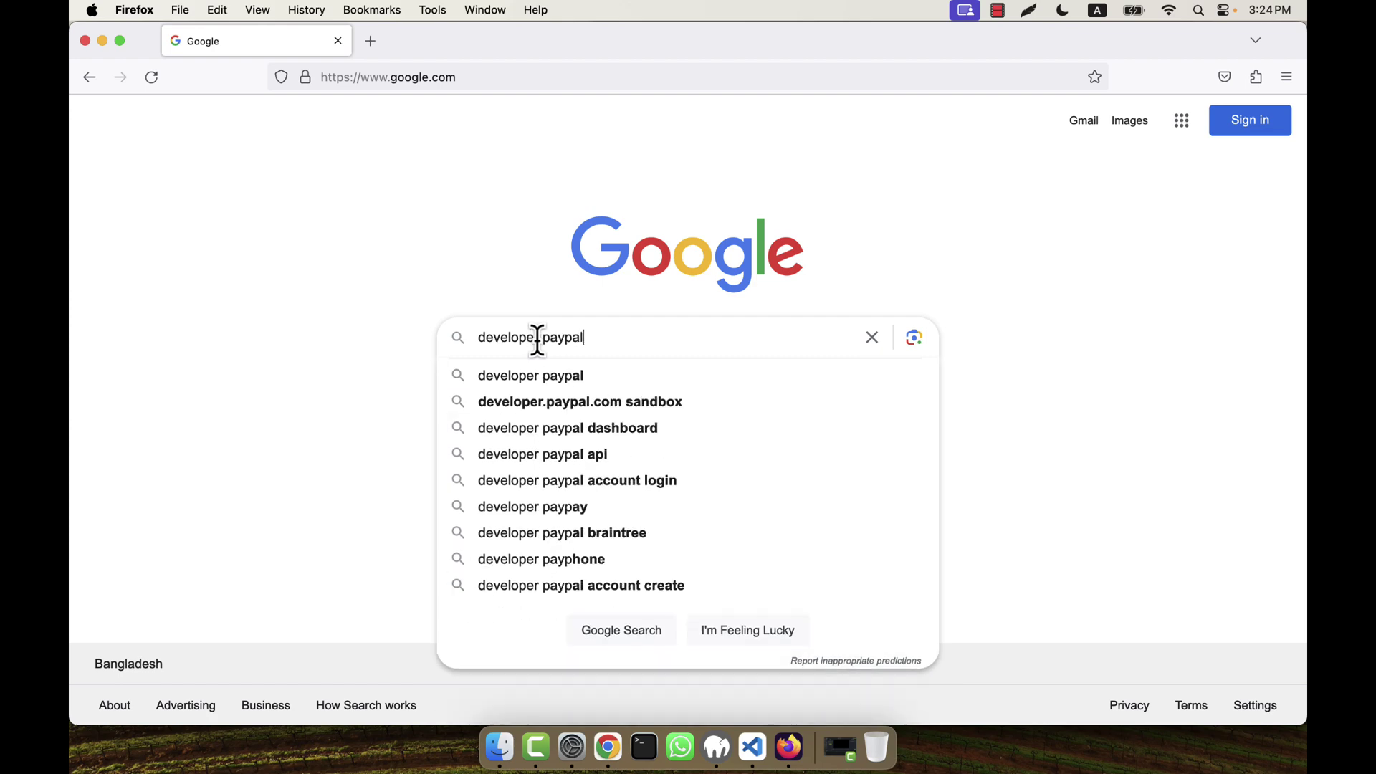
key("Return")
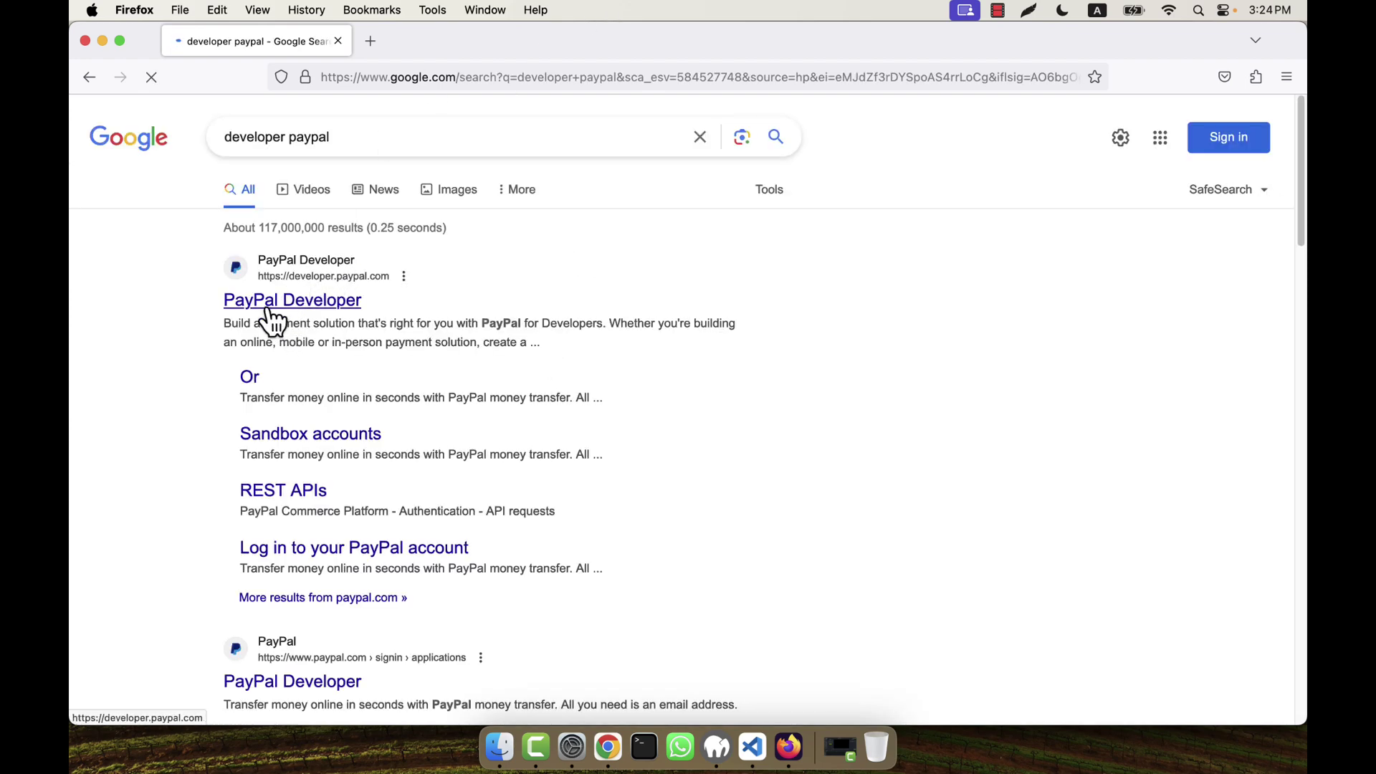
left_click(315, 303)
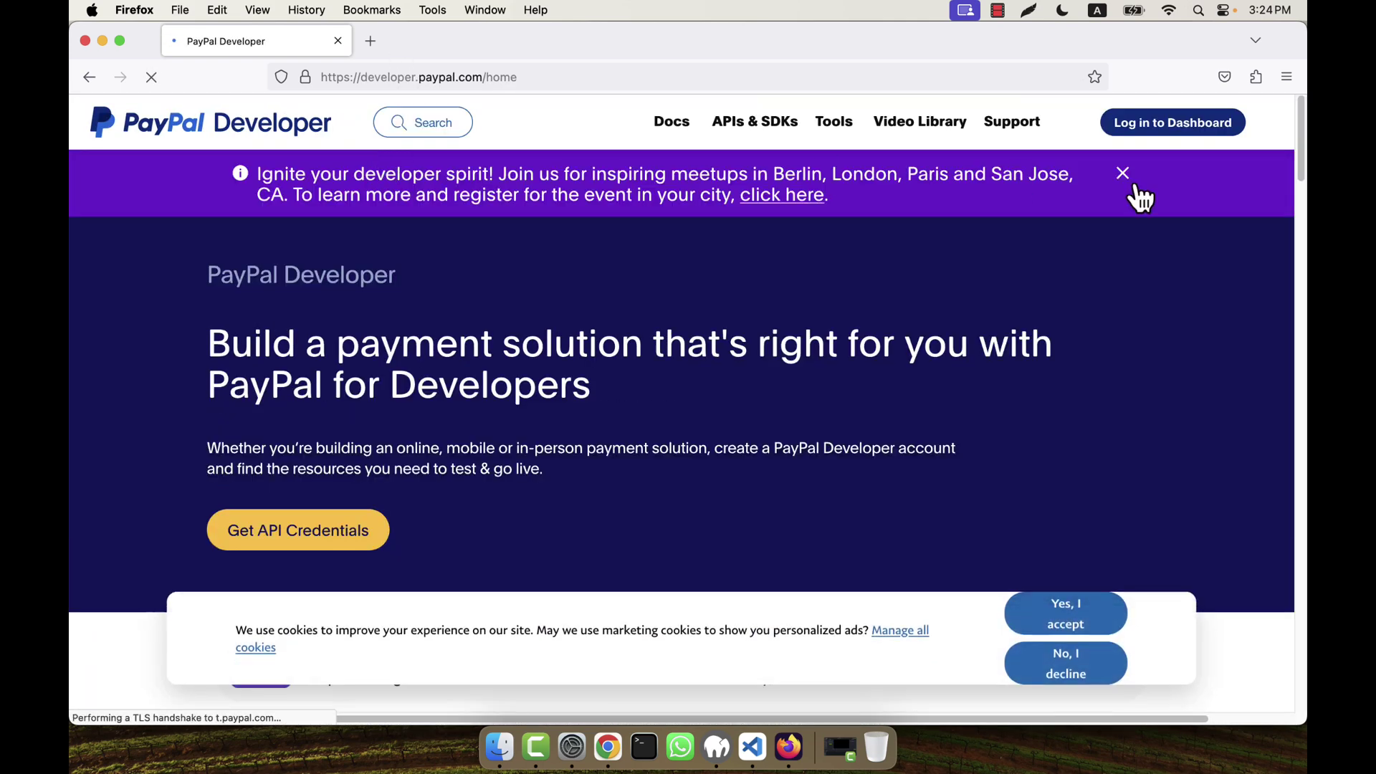
left_click(1122, 173)
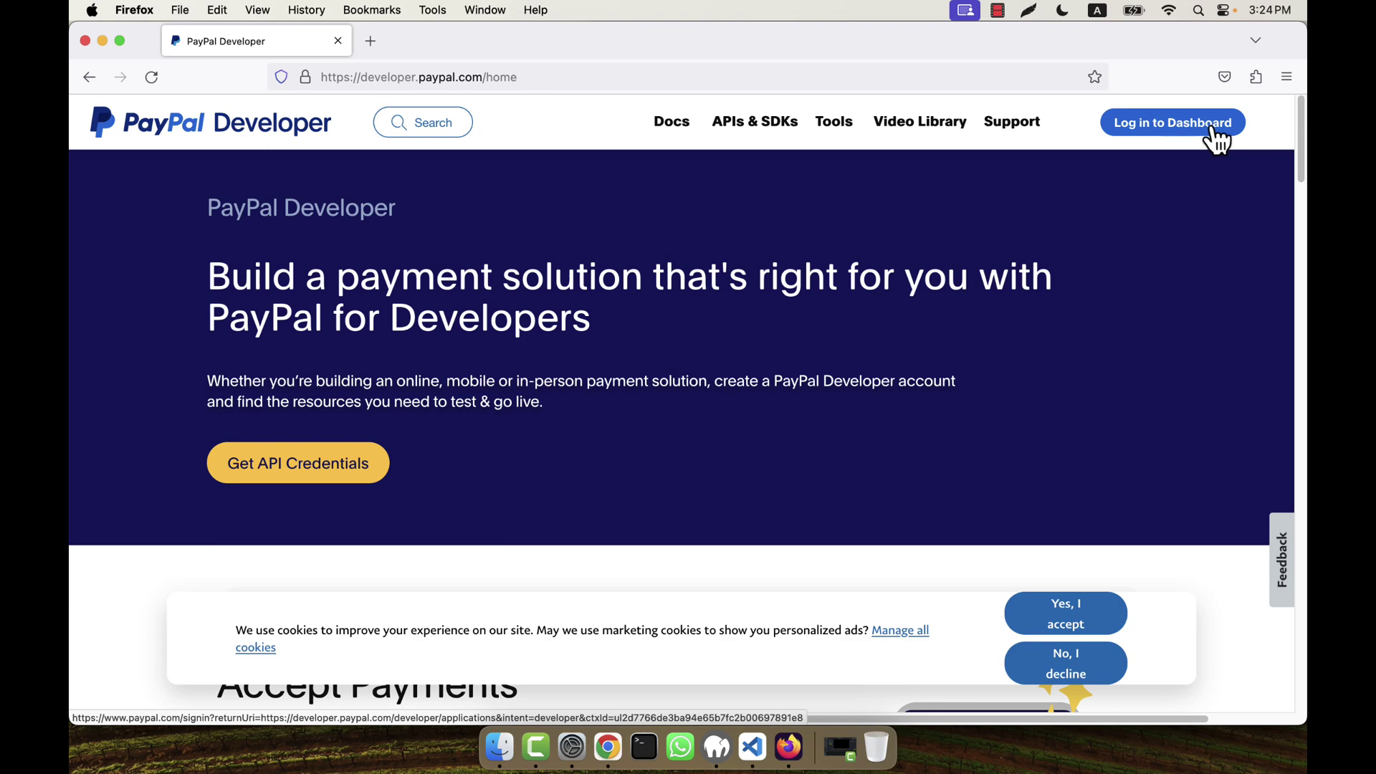
Step: From Log in to Dashboard, accept the marketing cookies and open the free Developer account sign-up form
left_click(1165, 135)
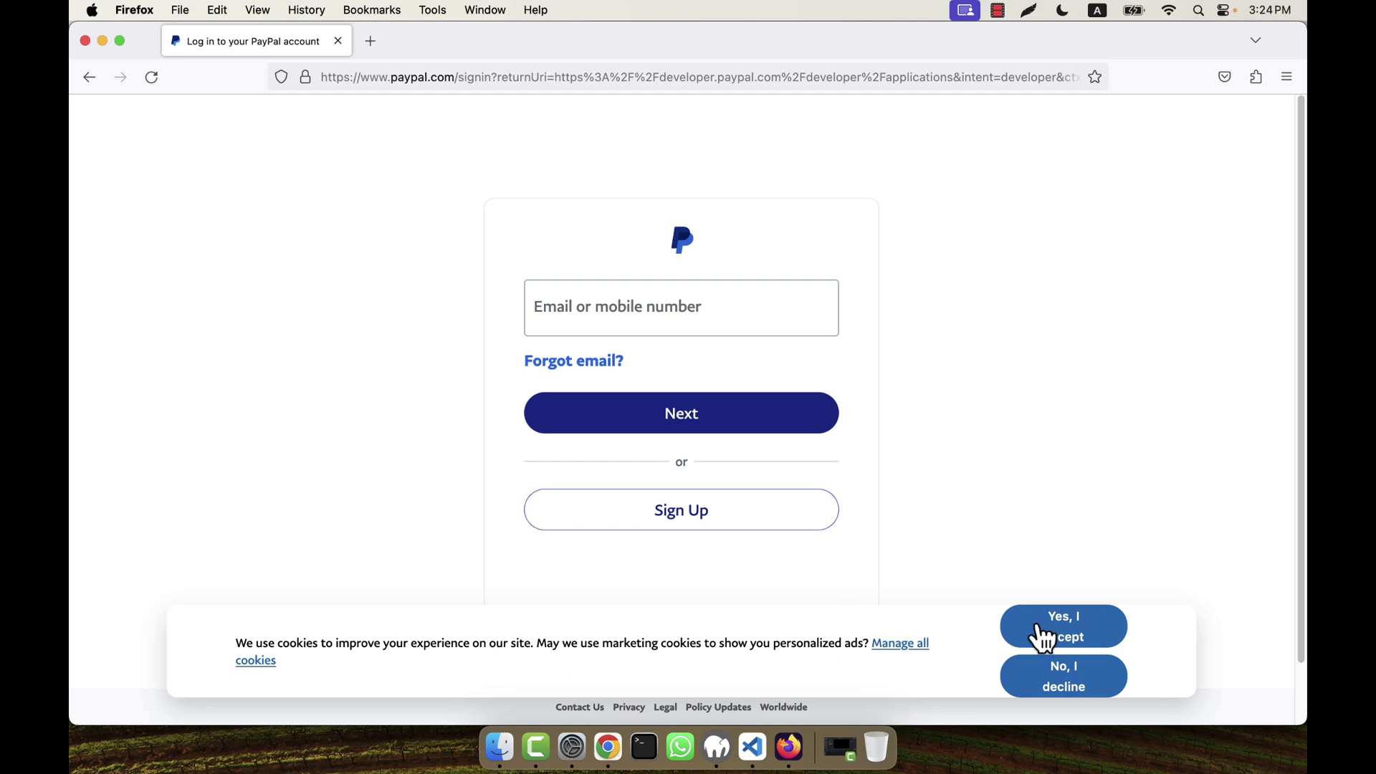
left_click(1065, 637)
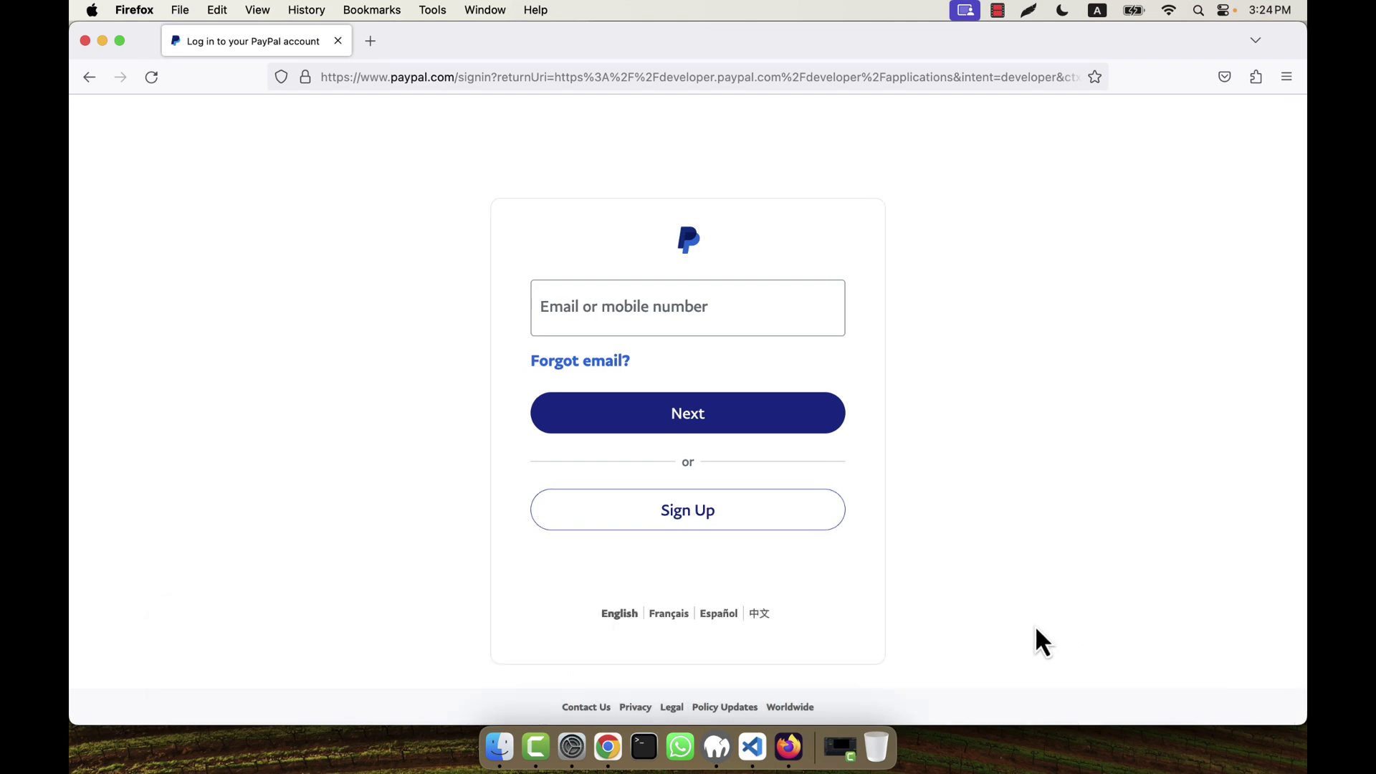
left_click(703, 529)
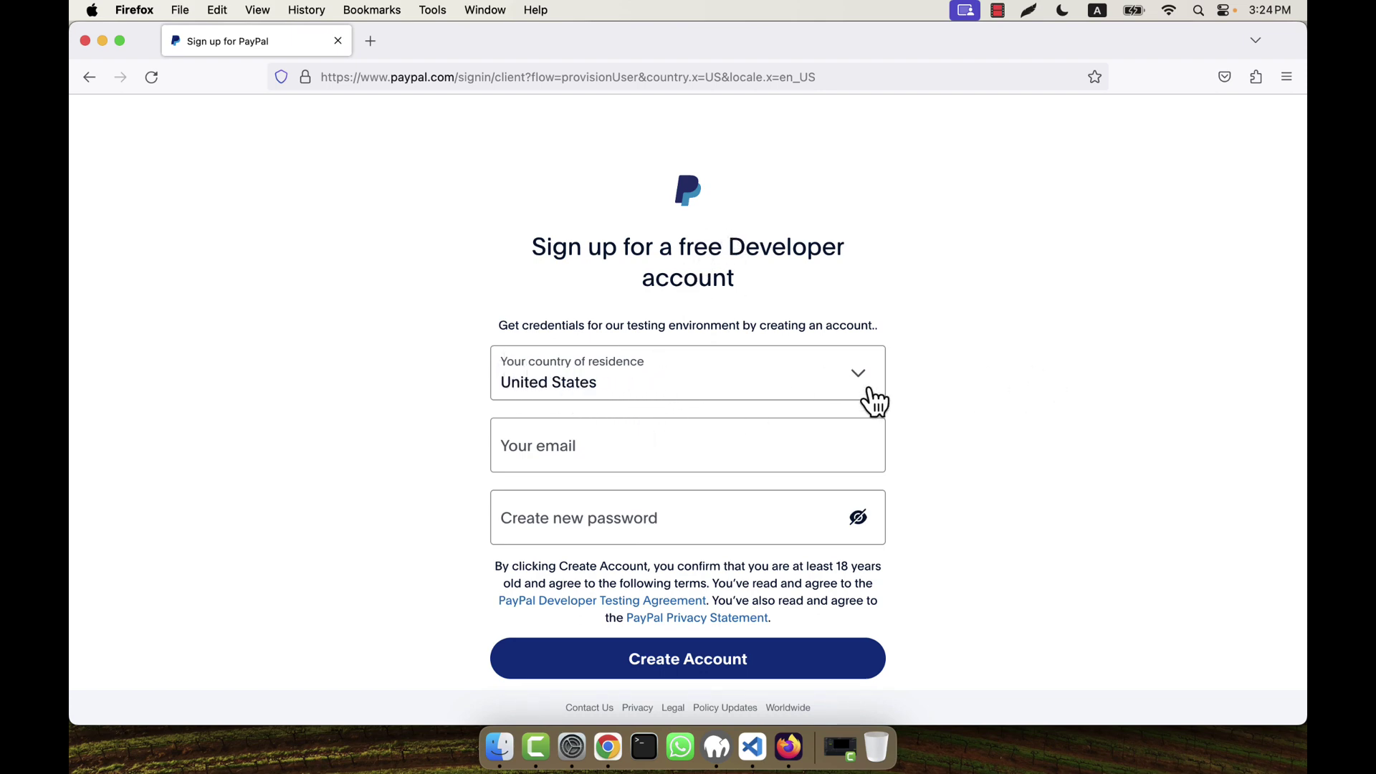
Step: Enter the account e-mail and a new password, create the account, and decline Firefox's save-login offer
left_click(601, 443)
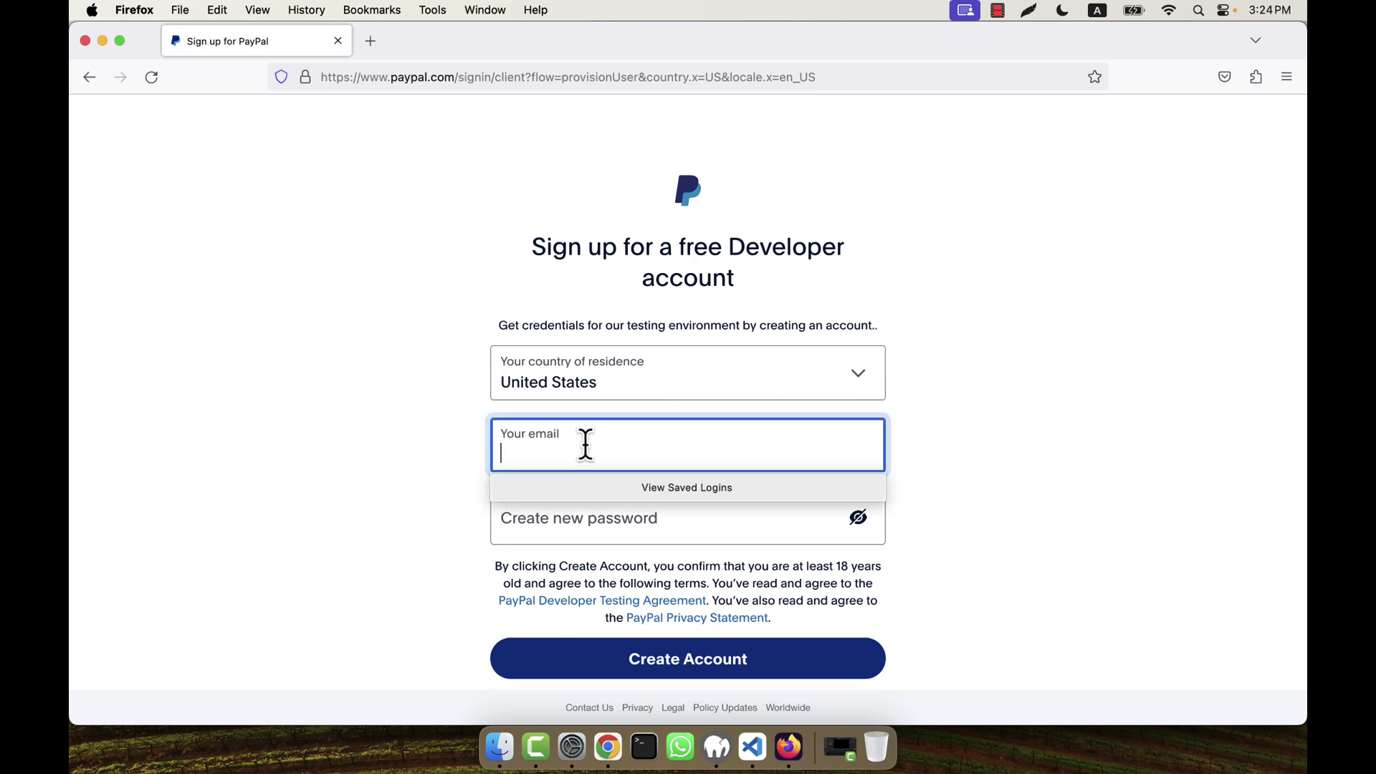
left_click(961, 444)
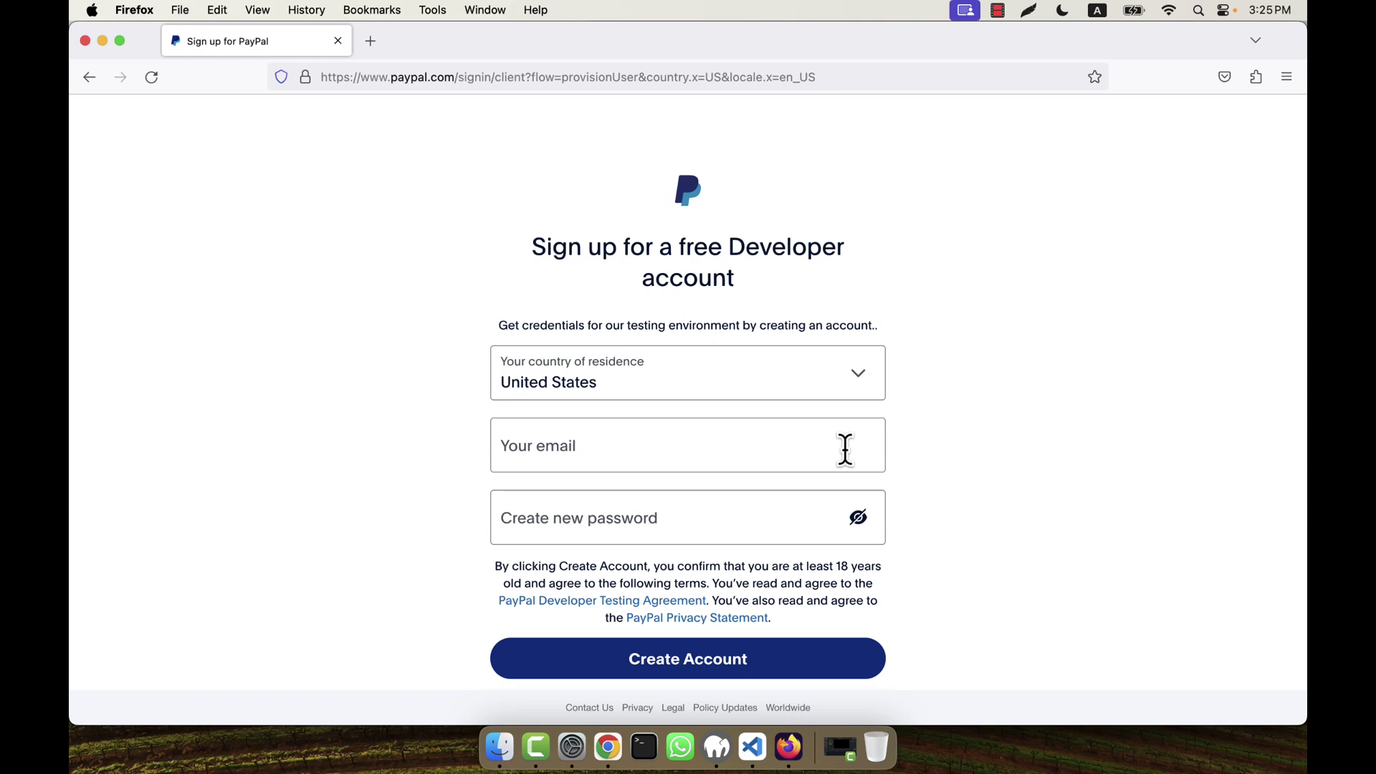
left_click(846, 449)
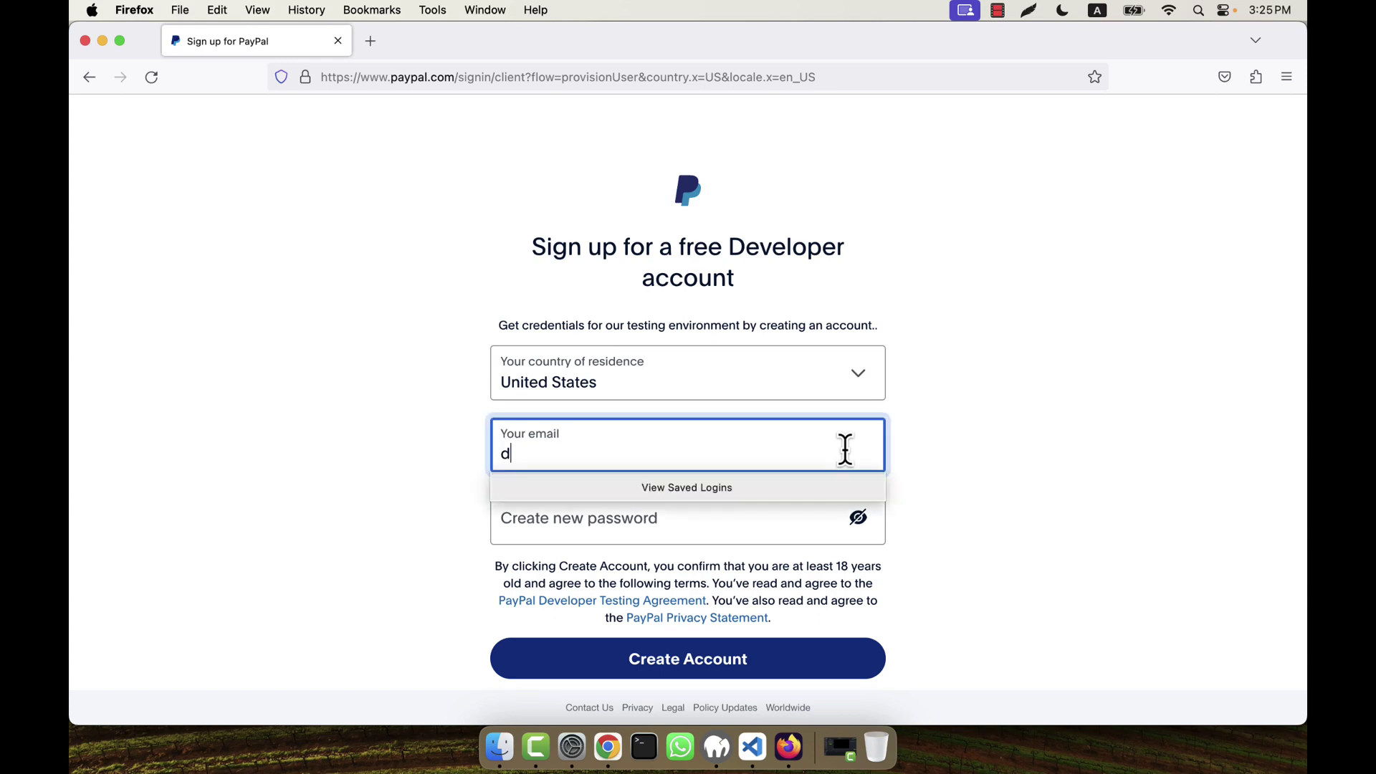
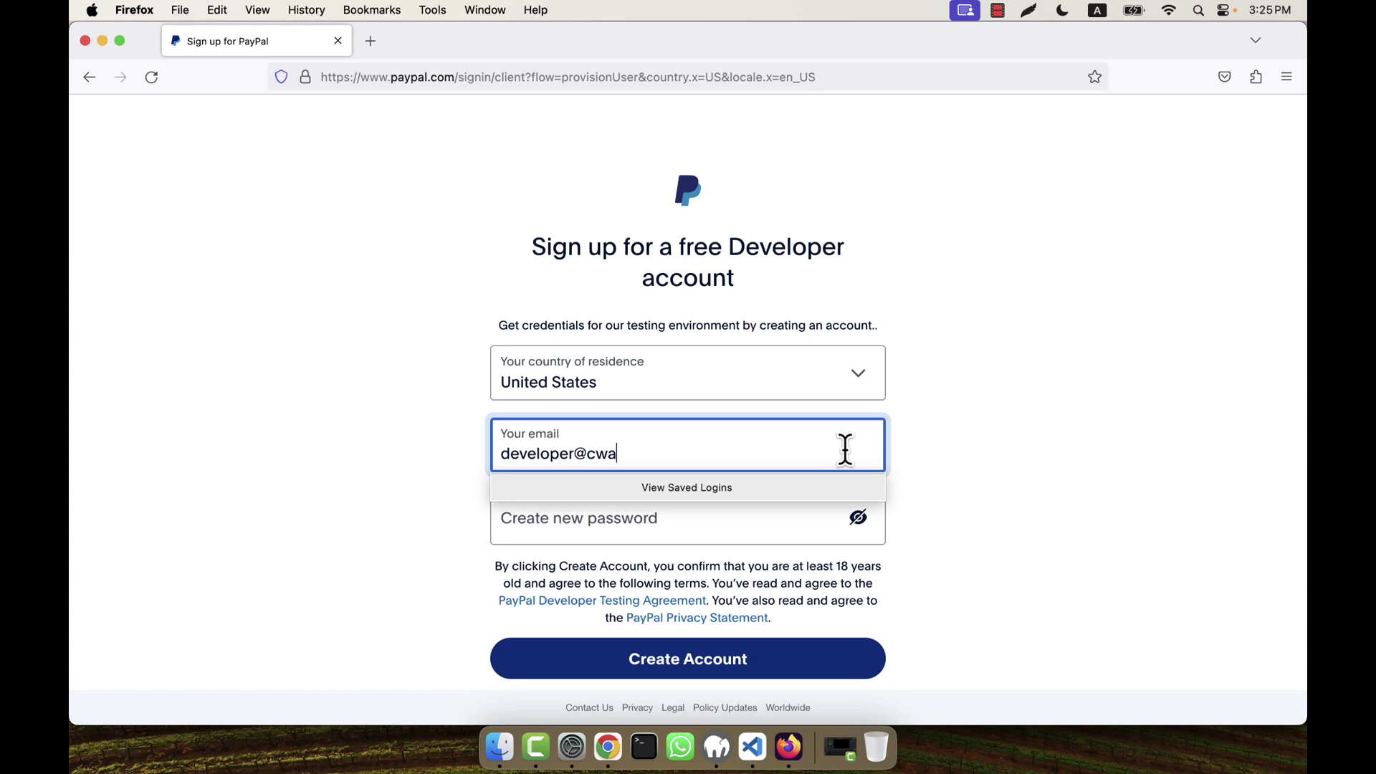
left_click(1121, 476)
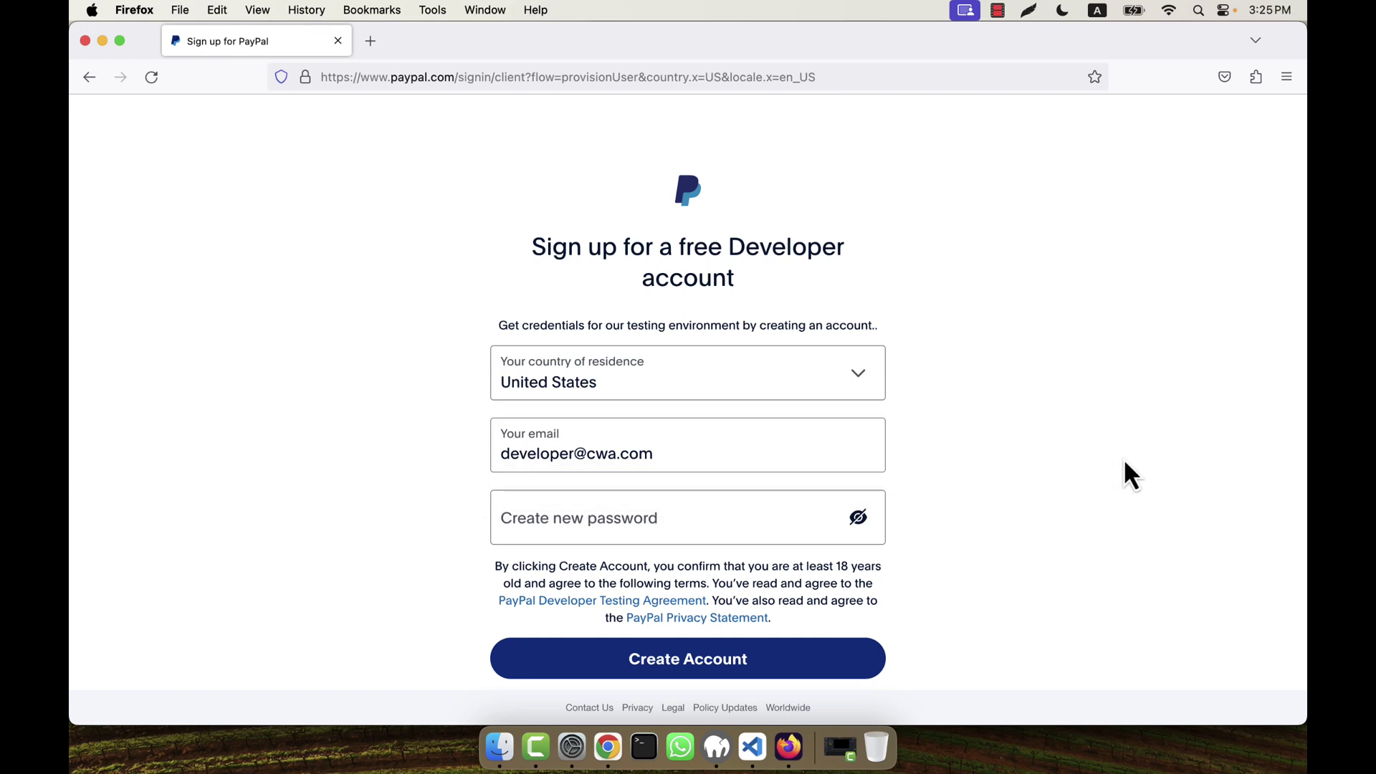
left_click(574, 532)
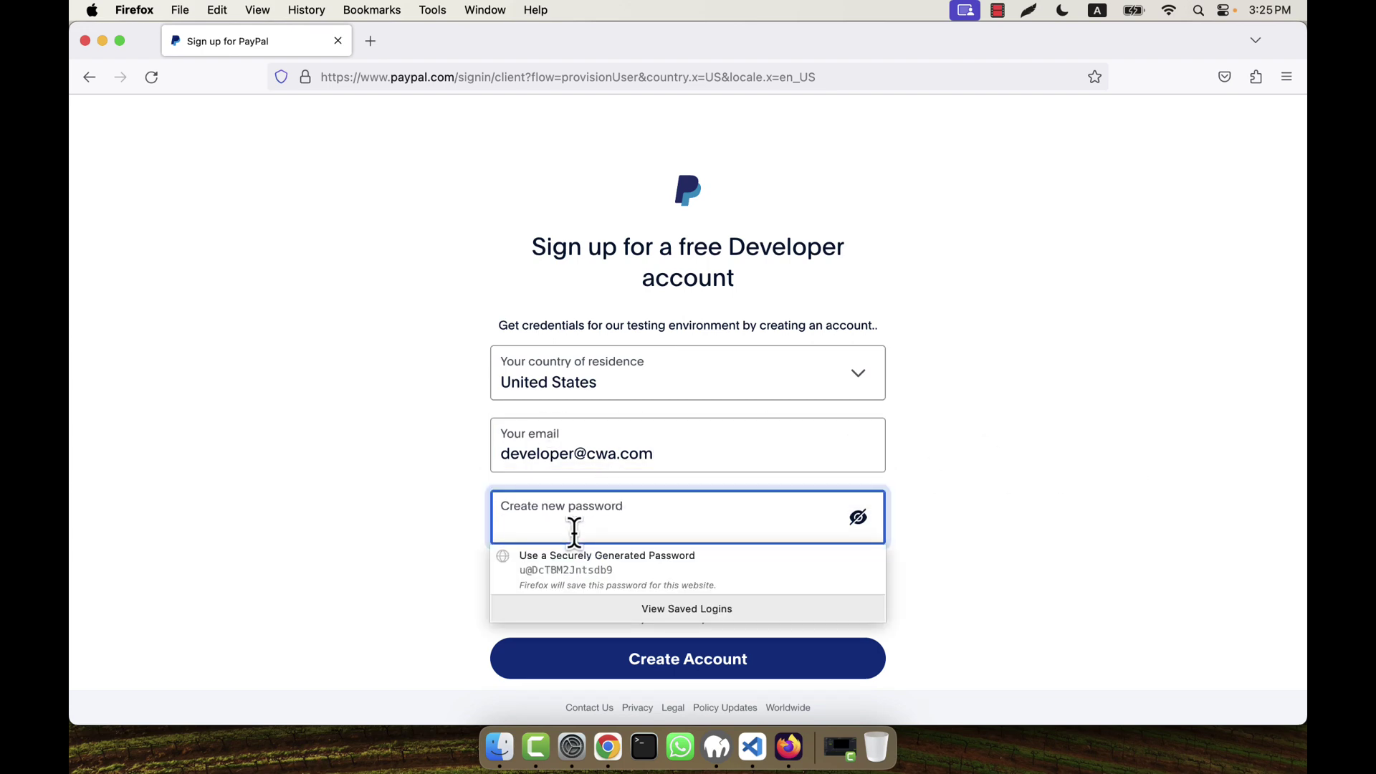
type("•")
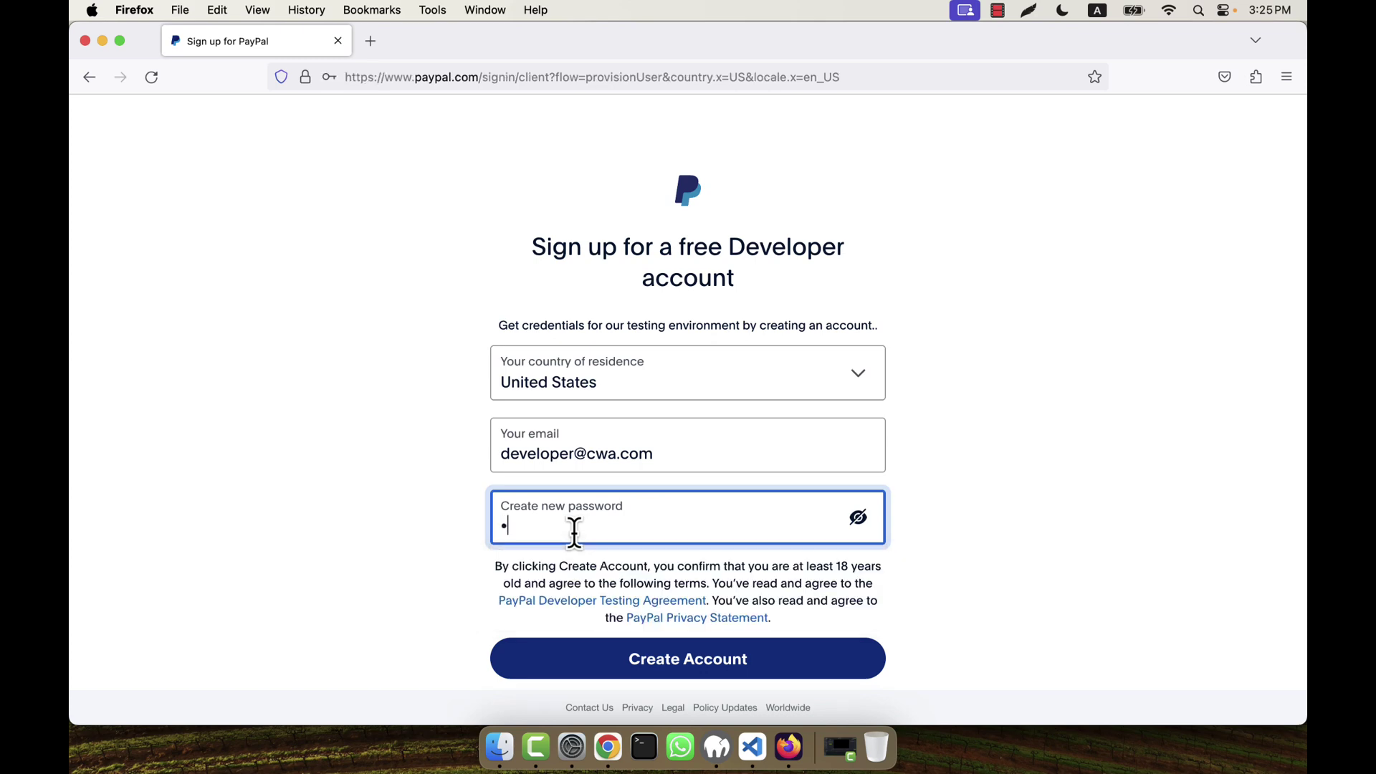
type("•••••")
left_click(961, 401)
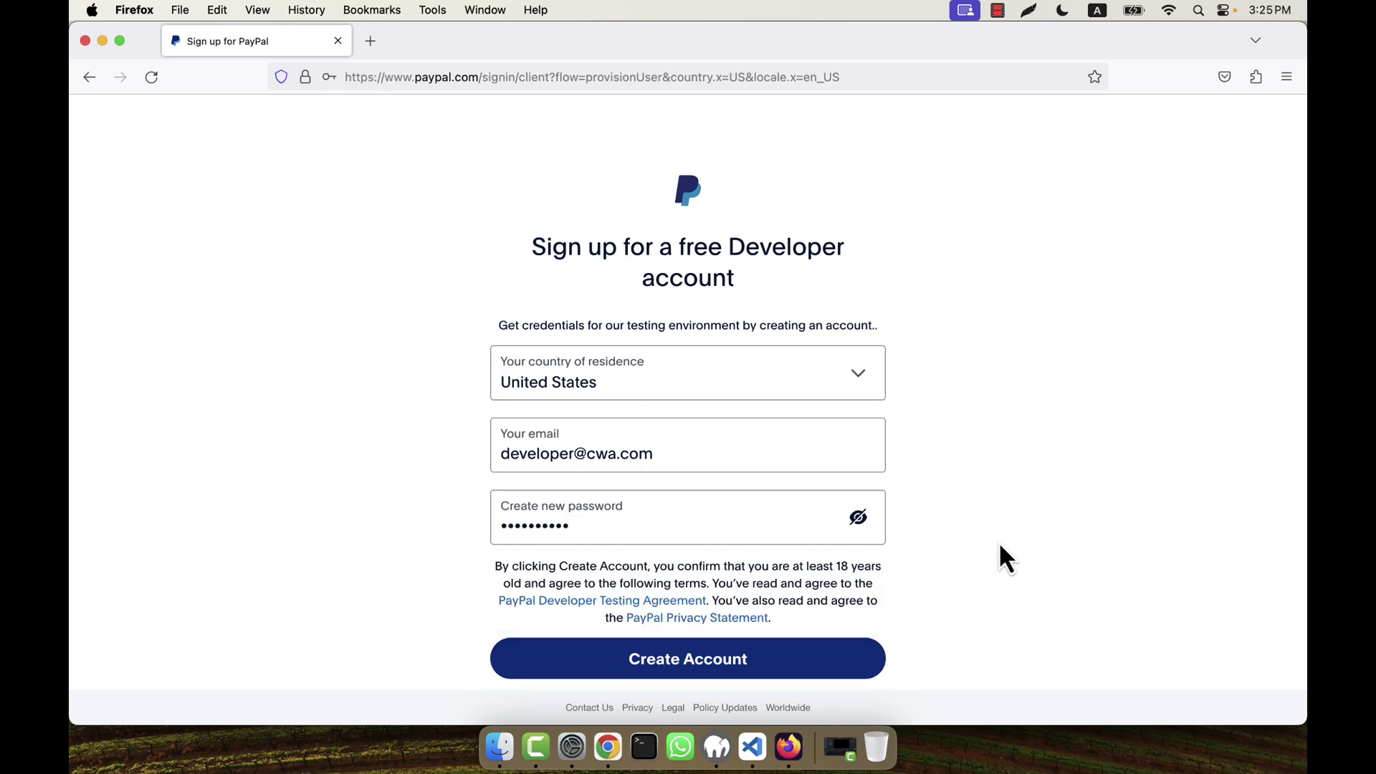
left_click(663, 672)
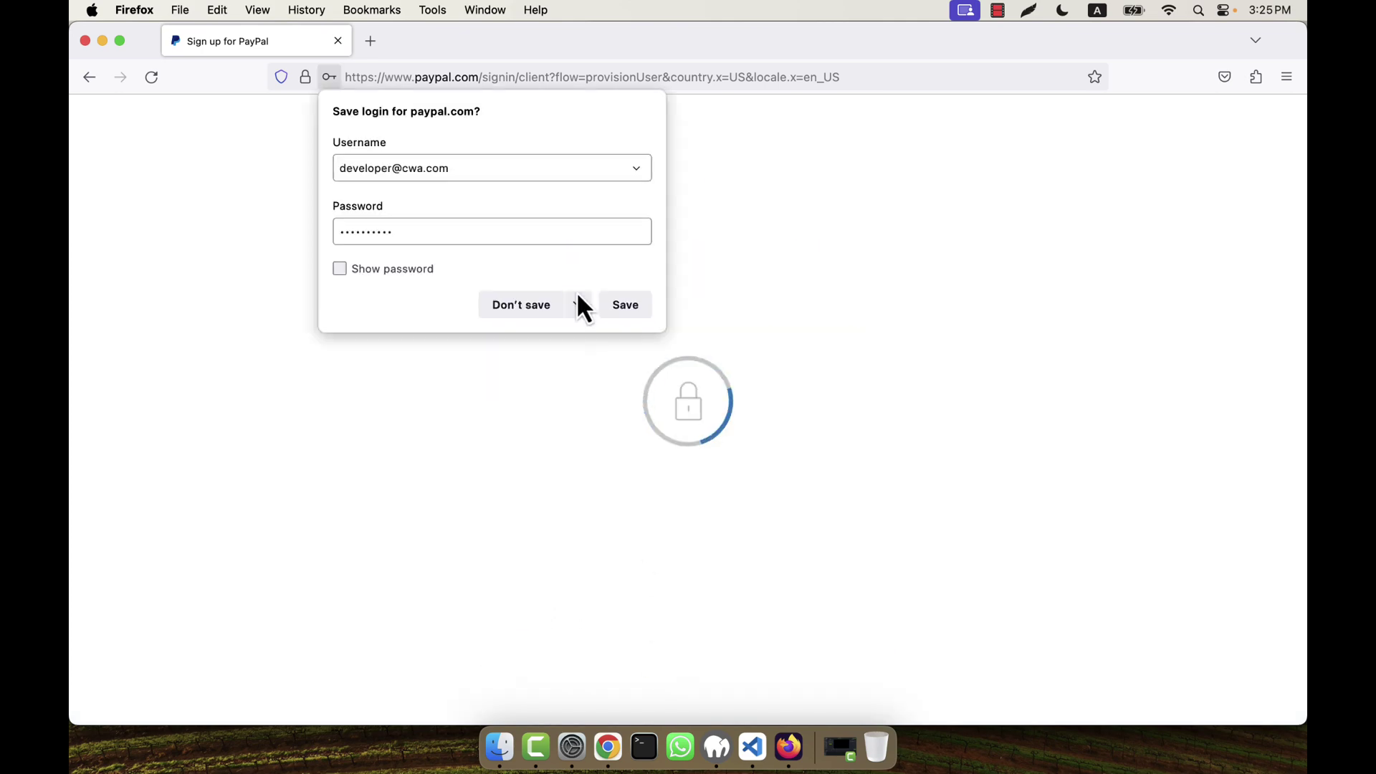
left_click(532, 307)
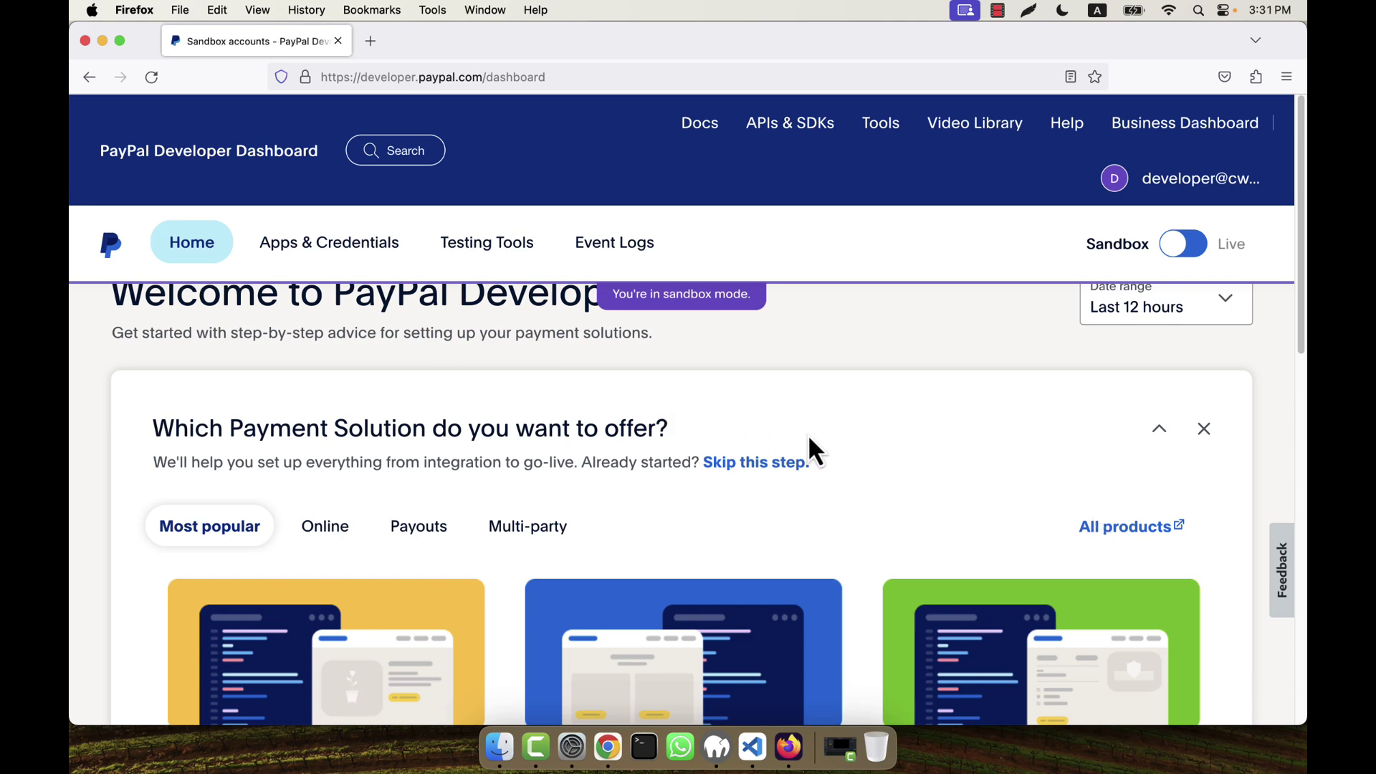
Step: Scroll down the Dashboard home page to the sandbox tool icons
scroll(809, 439, "down", 8)
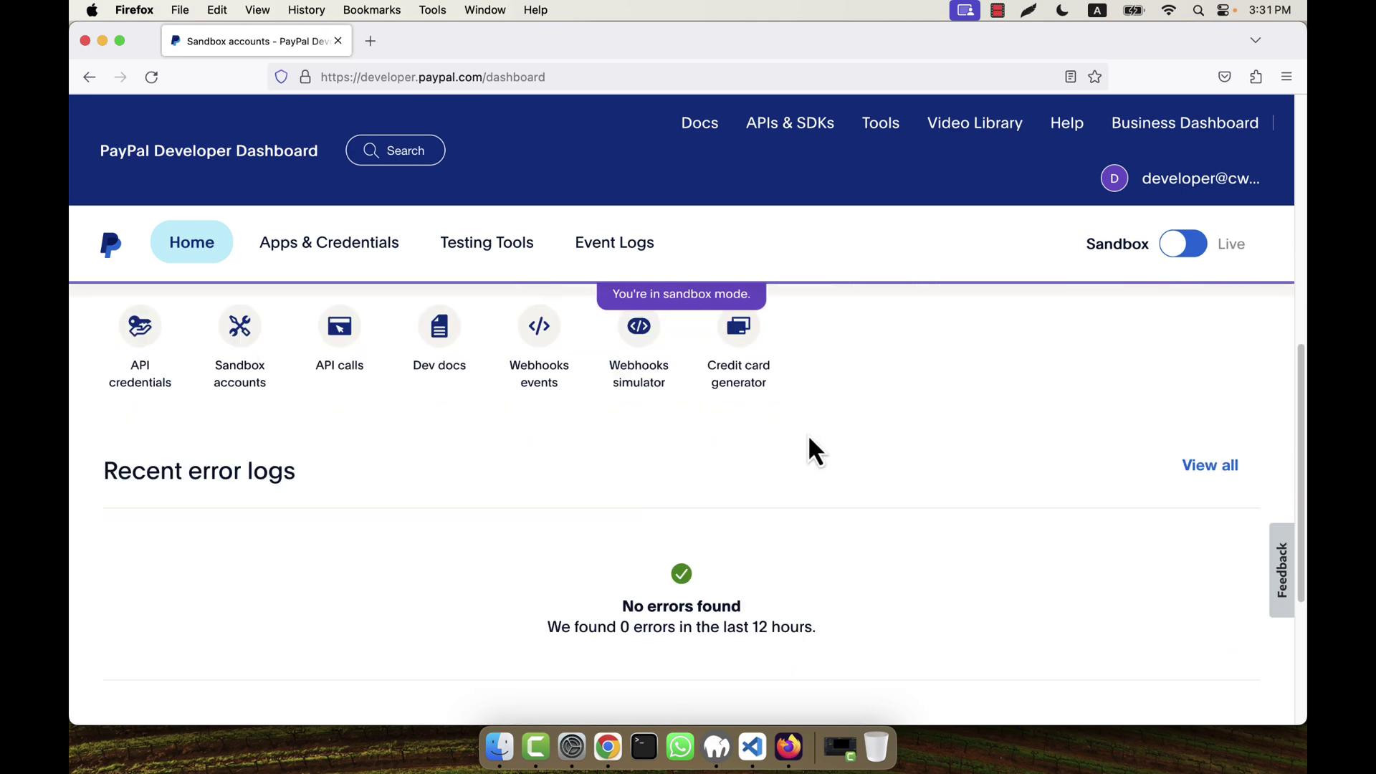
Step: Open Sandbox accounts and the default personal account's View/Edit account page
left_click(251, 388)
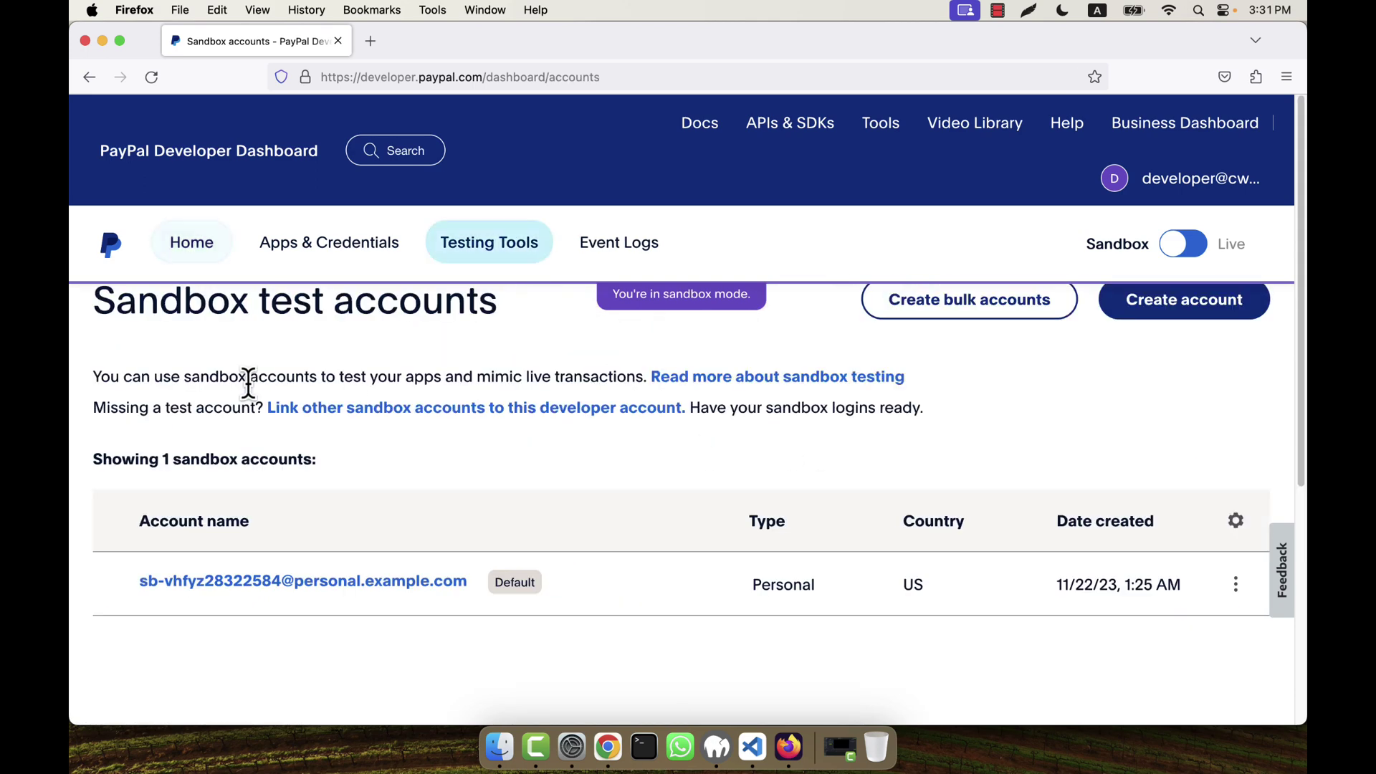
scroll(642, 459, "down", 3)
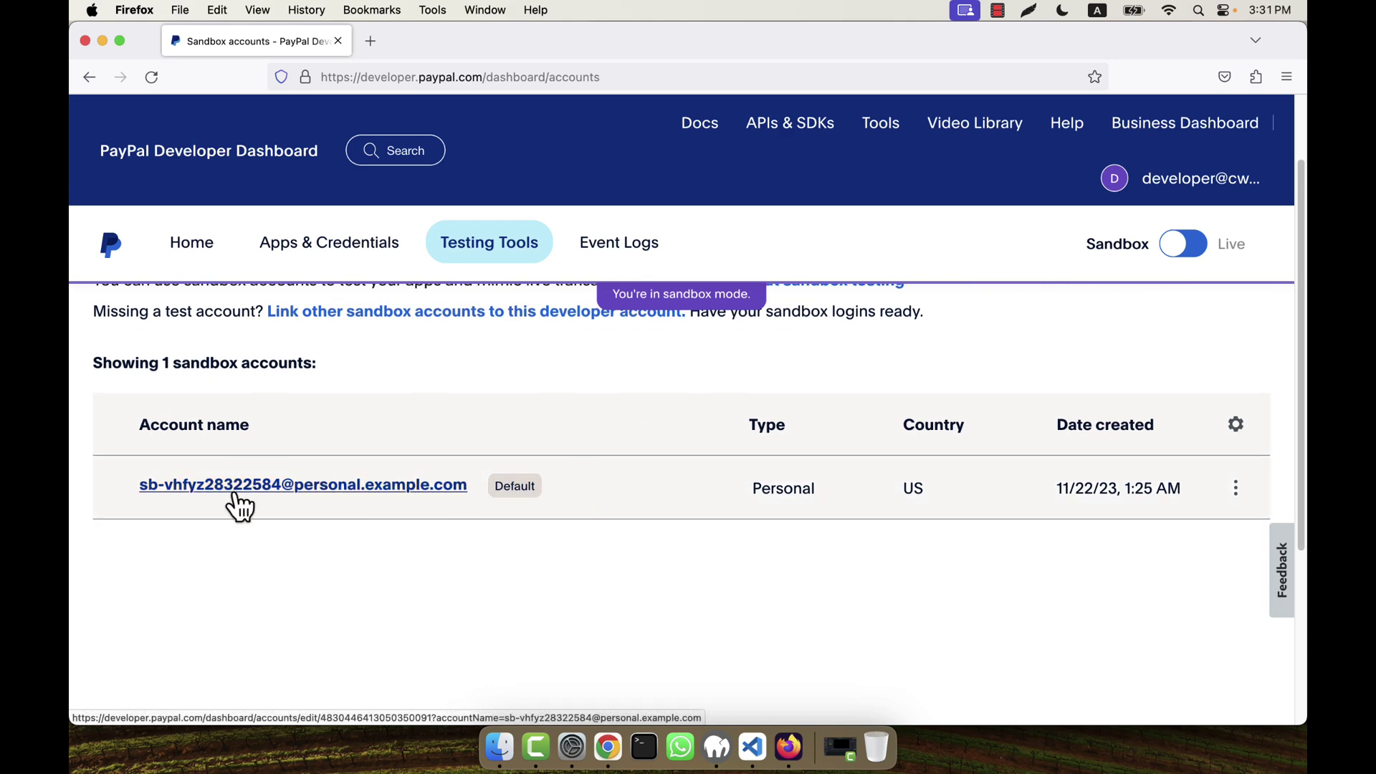
scroll(694, 558, "up", 2)
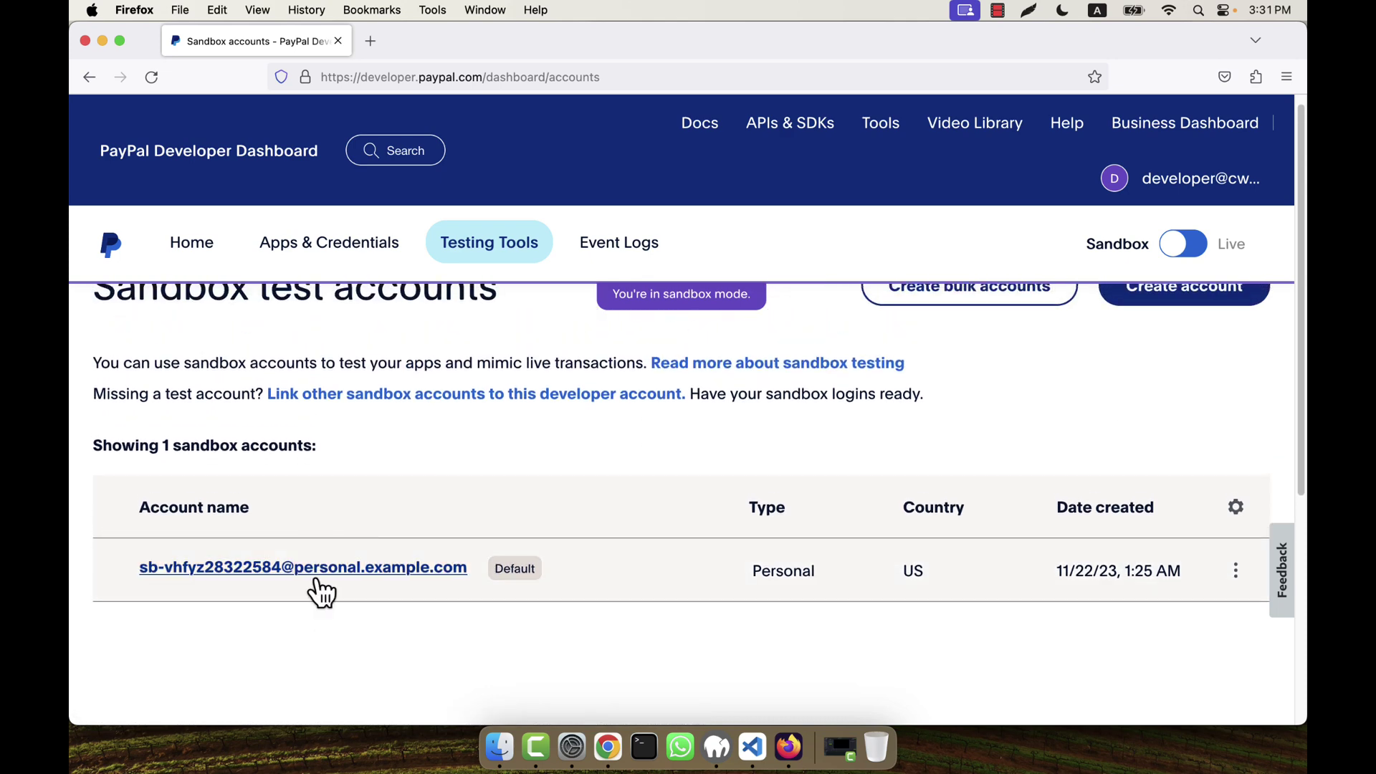
scroll(422, 500, "down", 2)
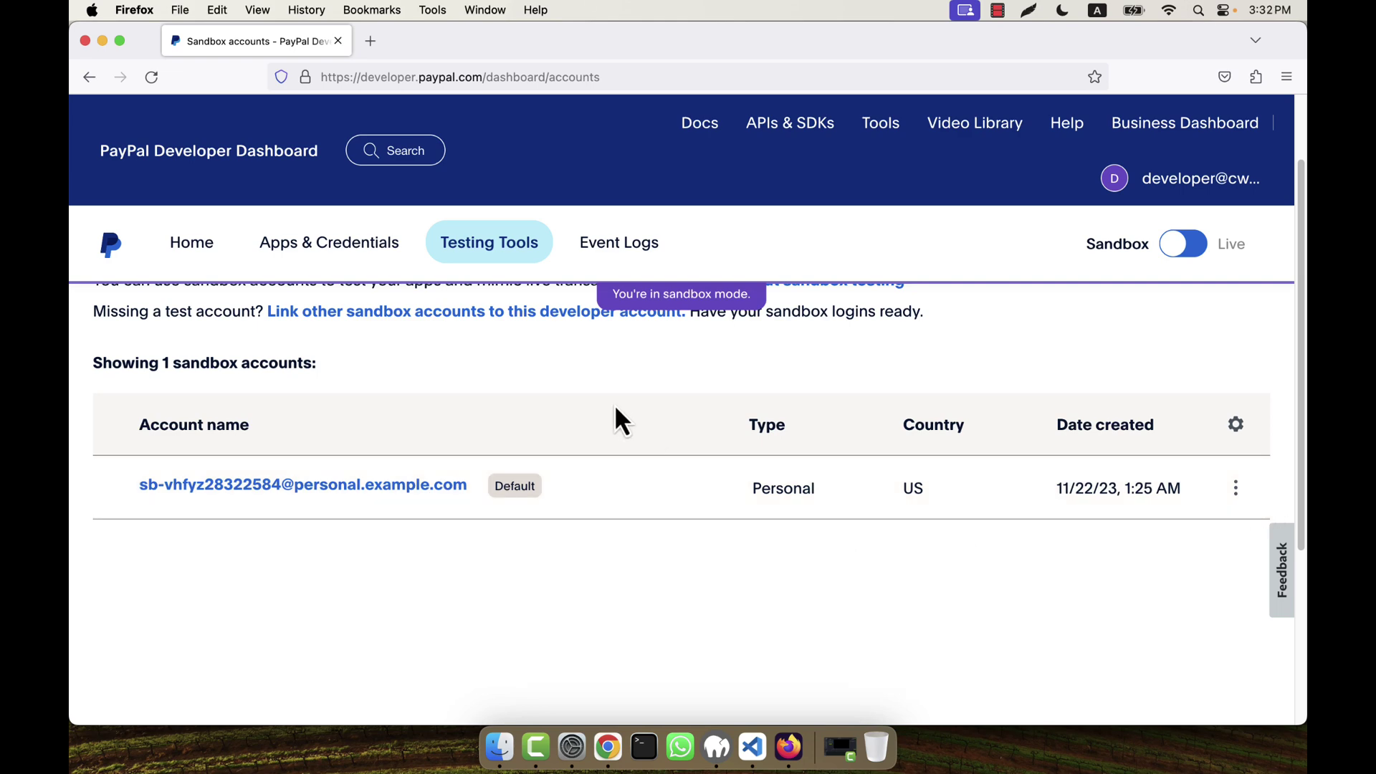
scroll(615, 410, "up", 1)
left_click(1235, 530)
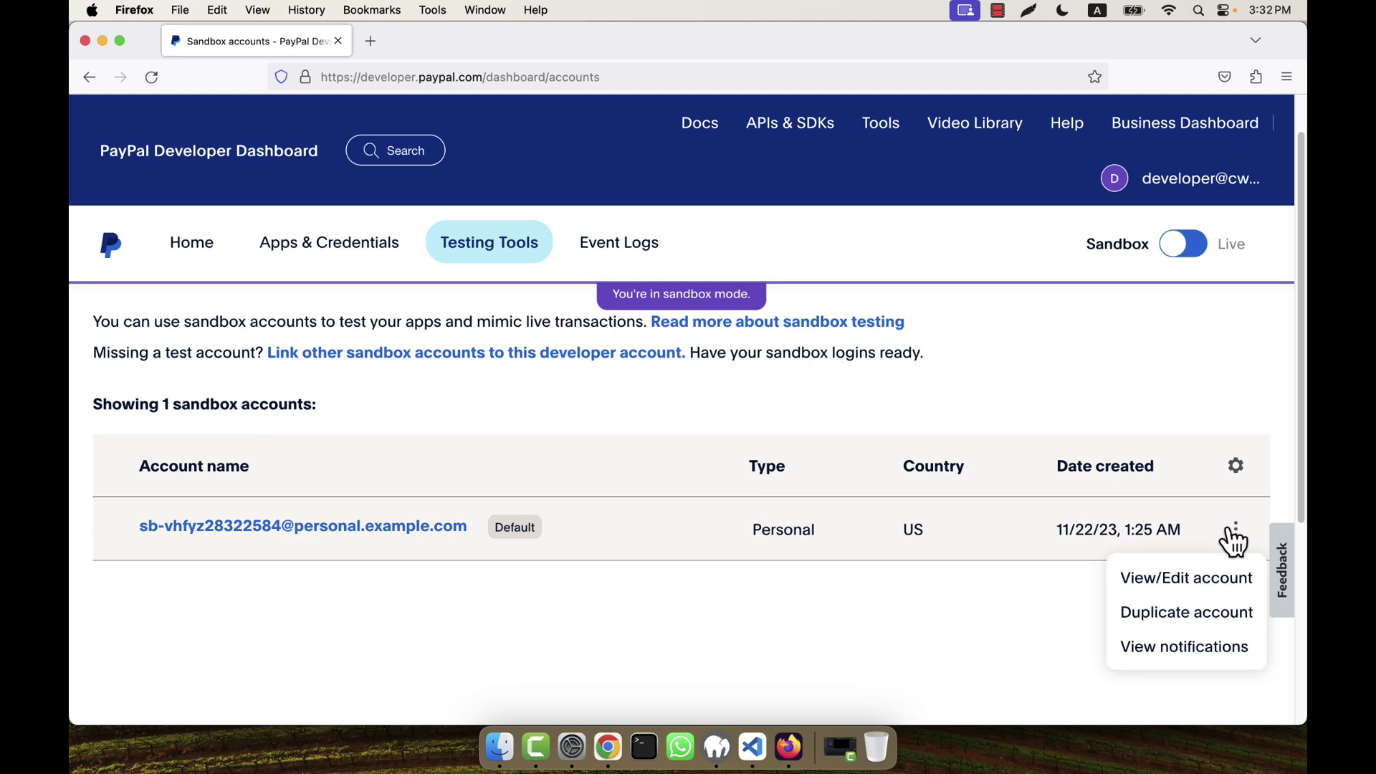
left_click(1187, 579)
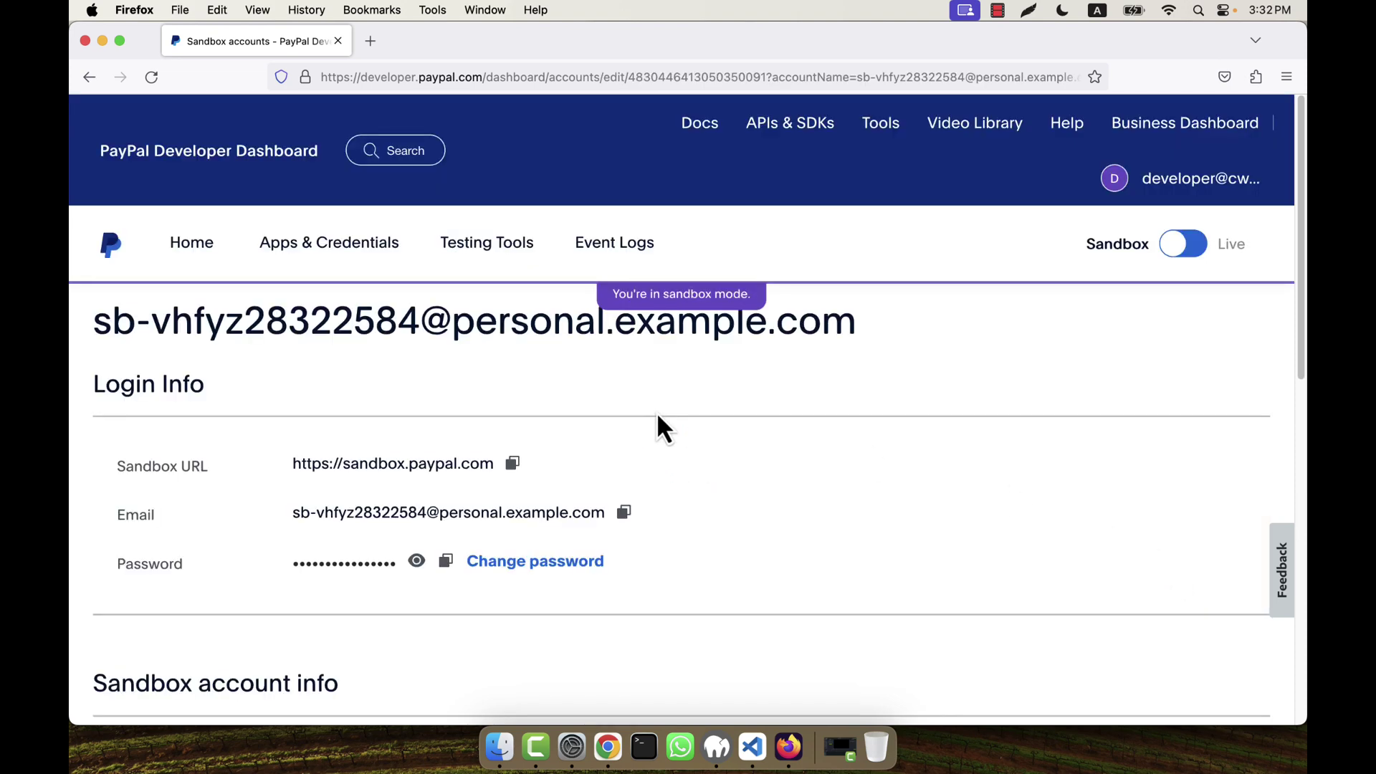
Step: Review the account details, then select the e-mail address in the Login Info section
scroll(656, 411, "down", 4)
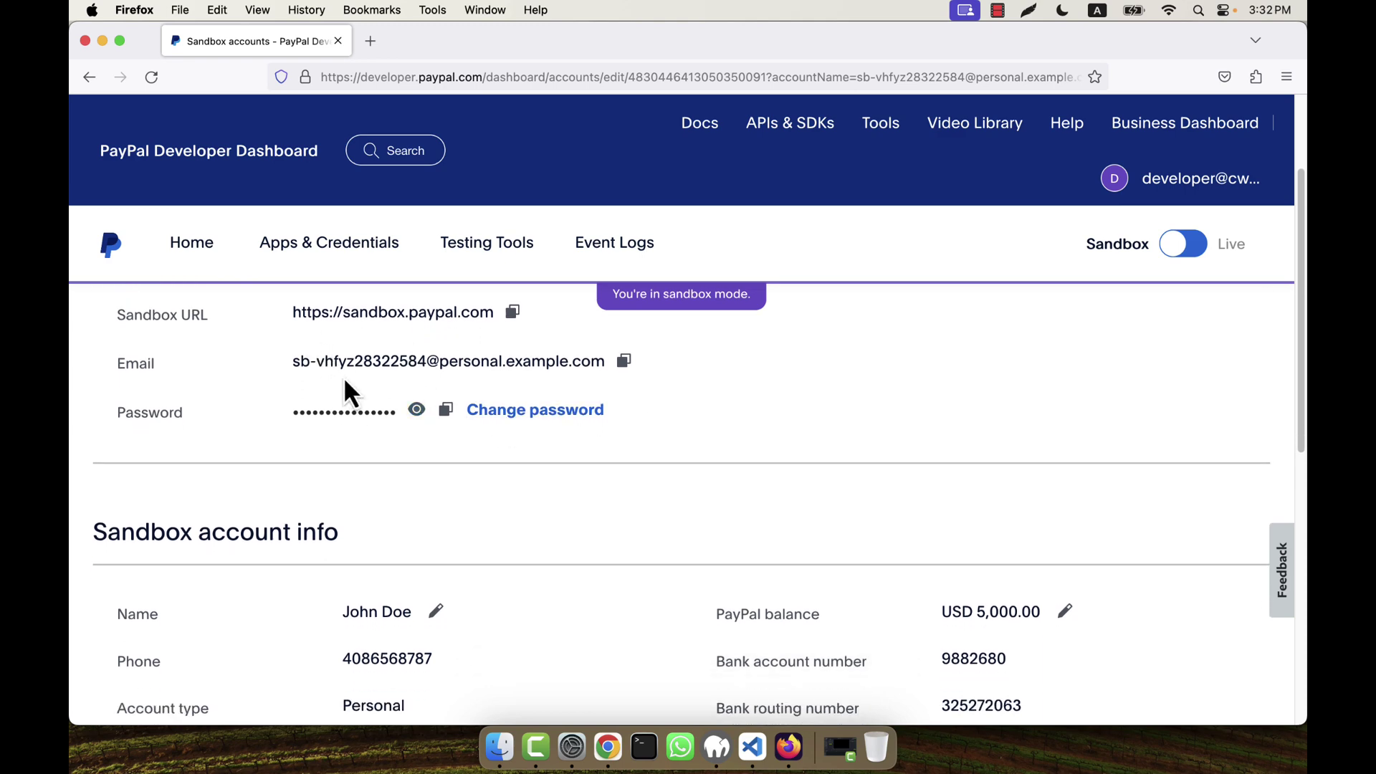
scroll(616, 511, "down", 4)
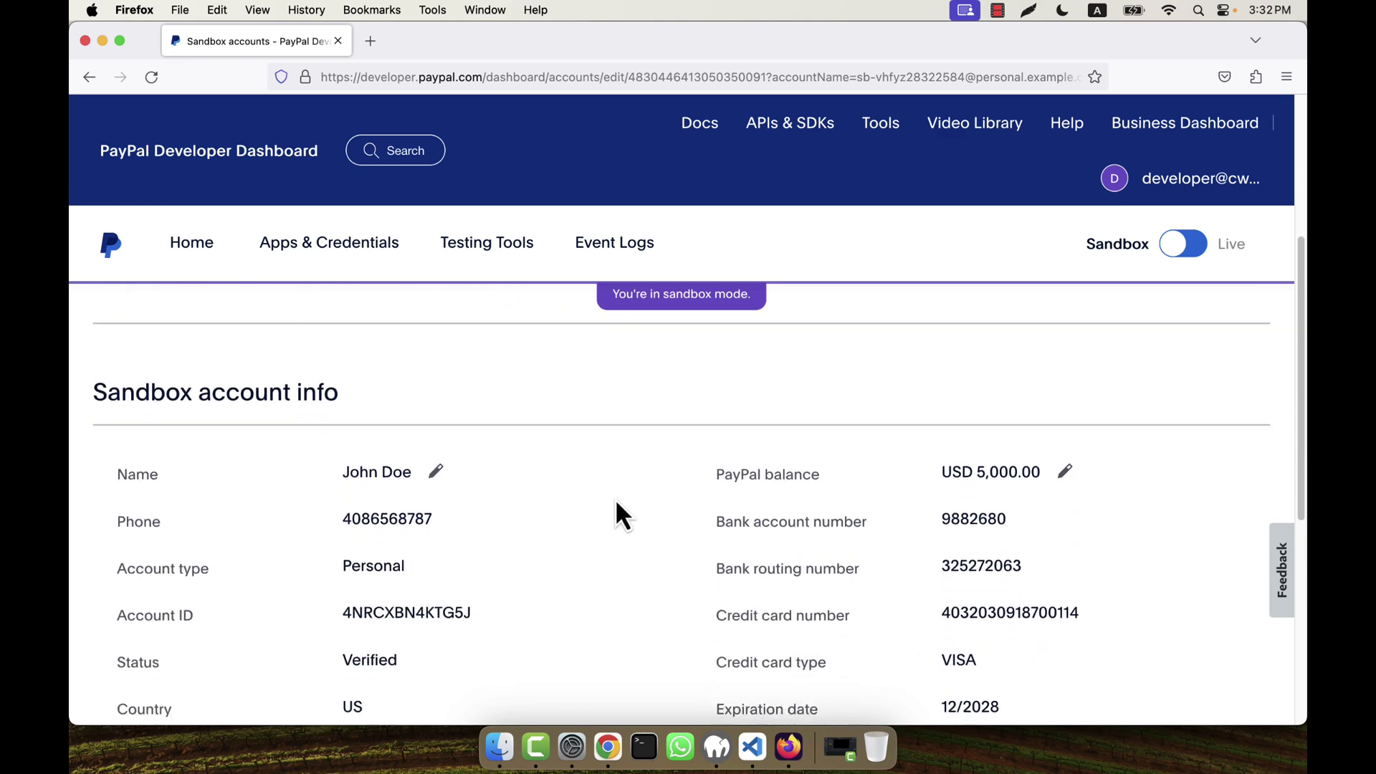
scroll(617, 506, "down", 2)
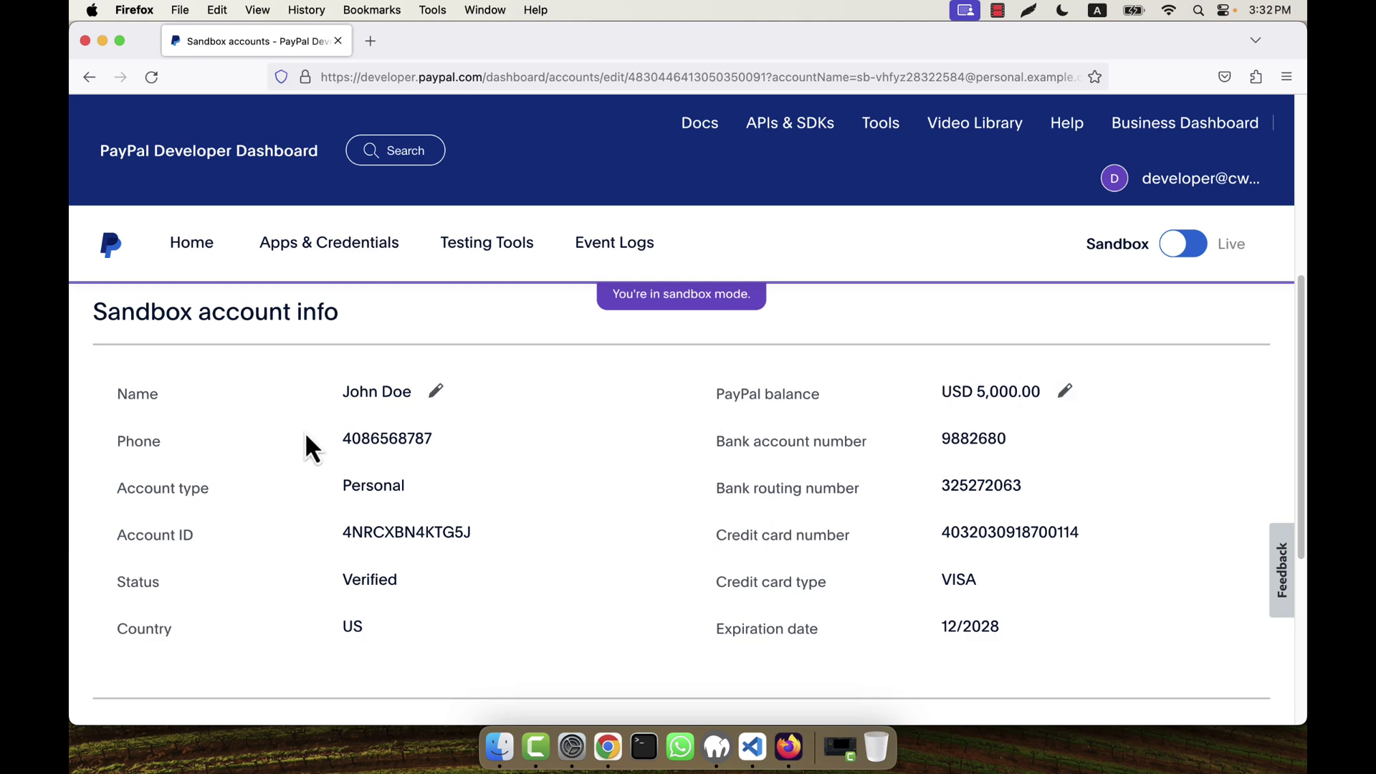
scroll(489, 556, "down", 9)
scroll(267, 462, "up", 15)
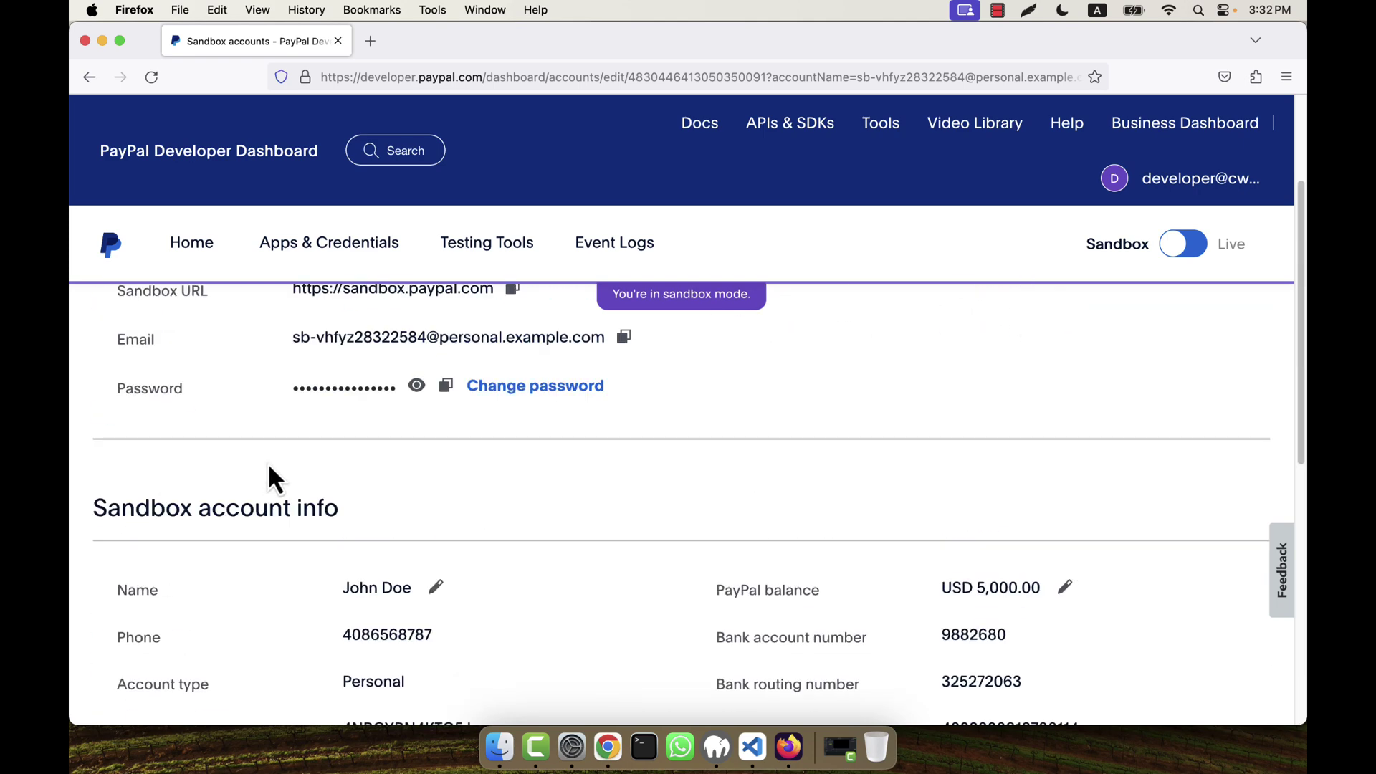
scroll(268, 462, "up", 4)
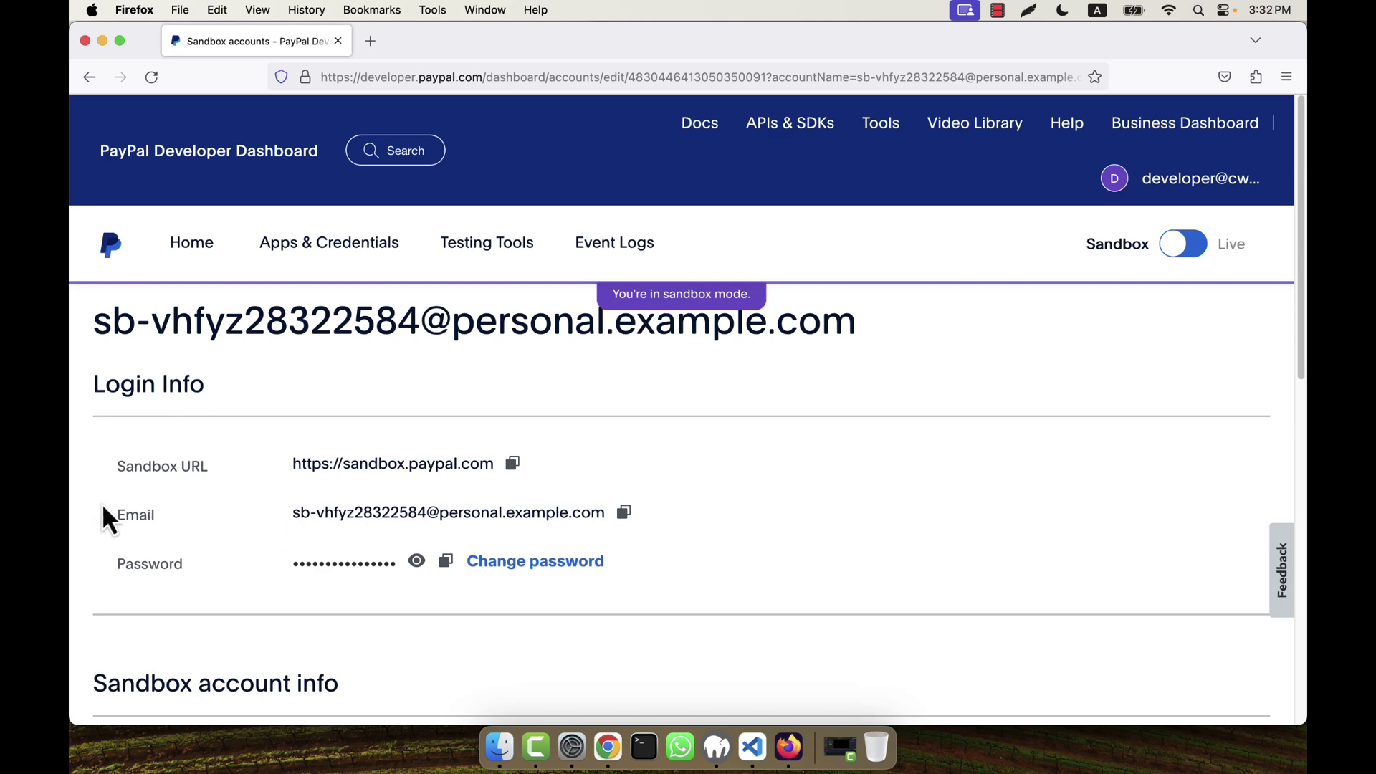
left_click_drag(293, 512, 657, 561)
Step: Enter and confirm a new password for the personal sandbox account, save it, and decline browser saving
left_click(730, 565)
left_click(513, 561)
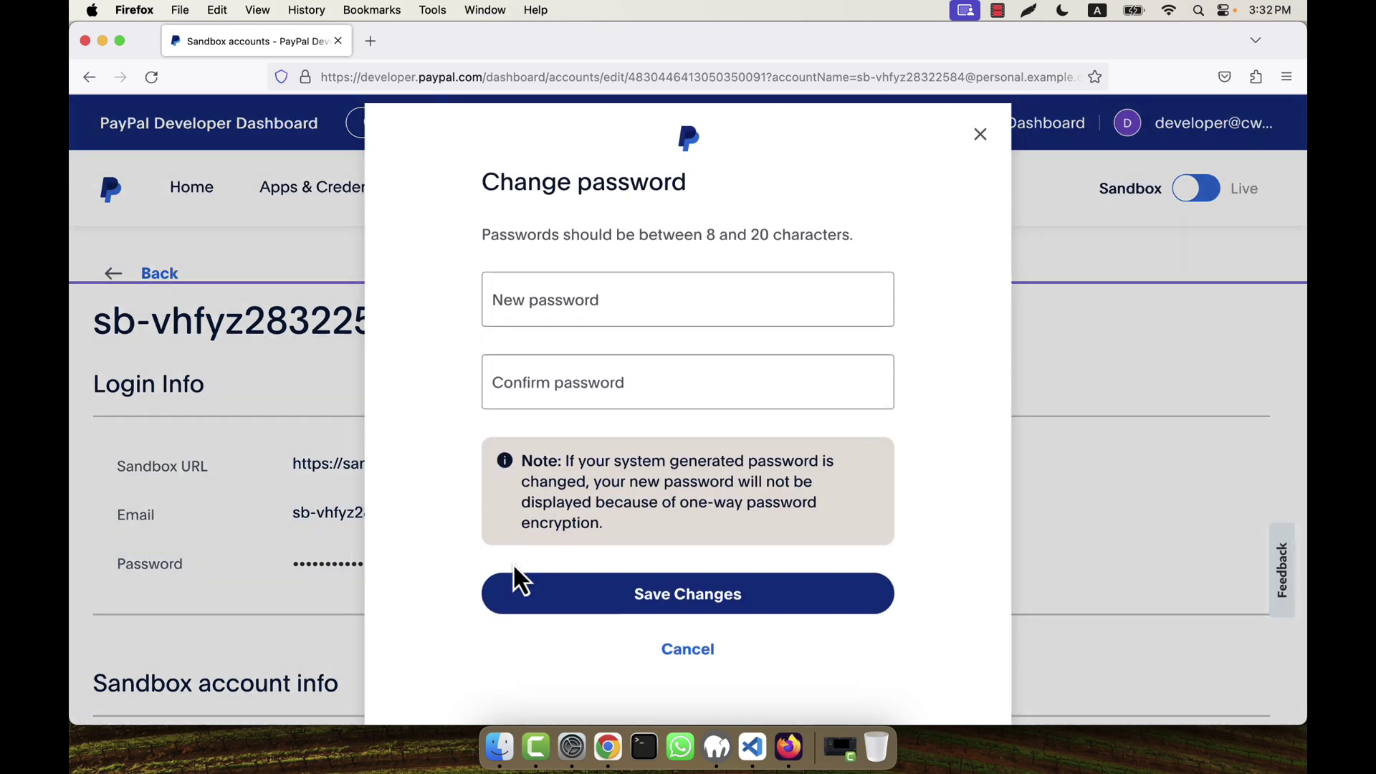
left_click(562, 283)
left_click(569, 290)
left_click(570, 290)
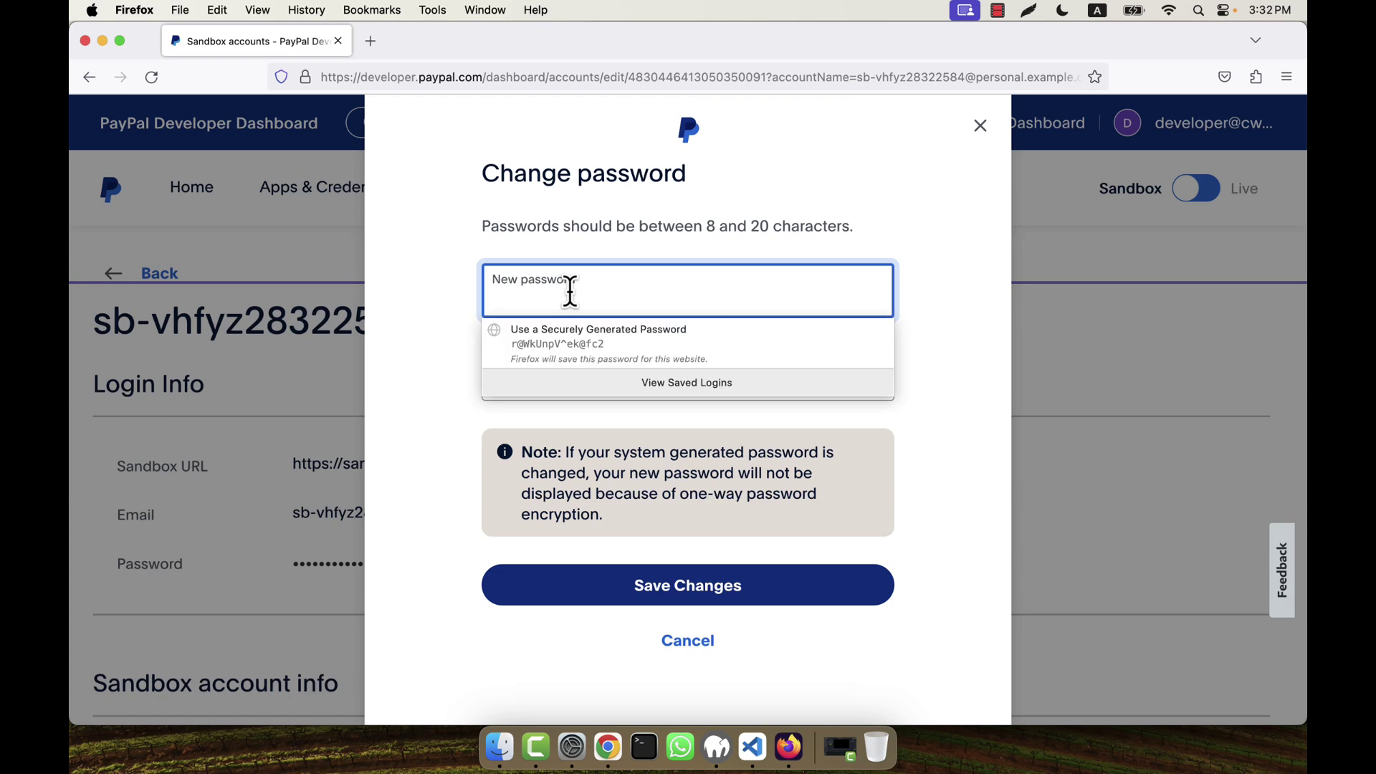
type("aaaaaa")
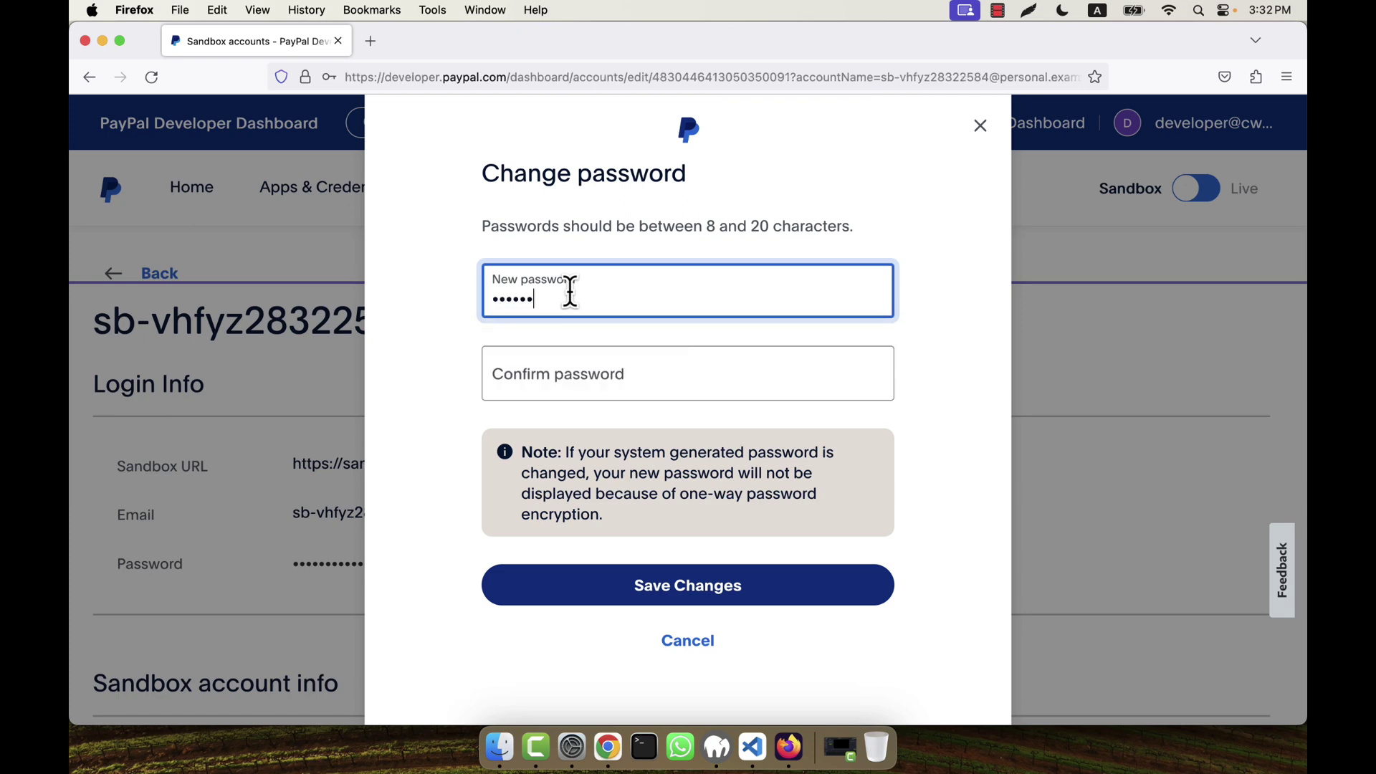
type("a")
key("Tab")
type("aaaaa")
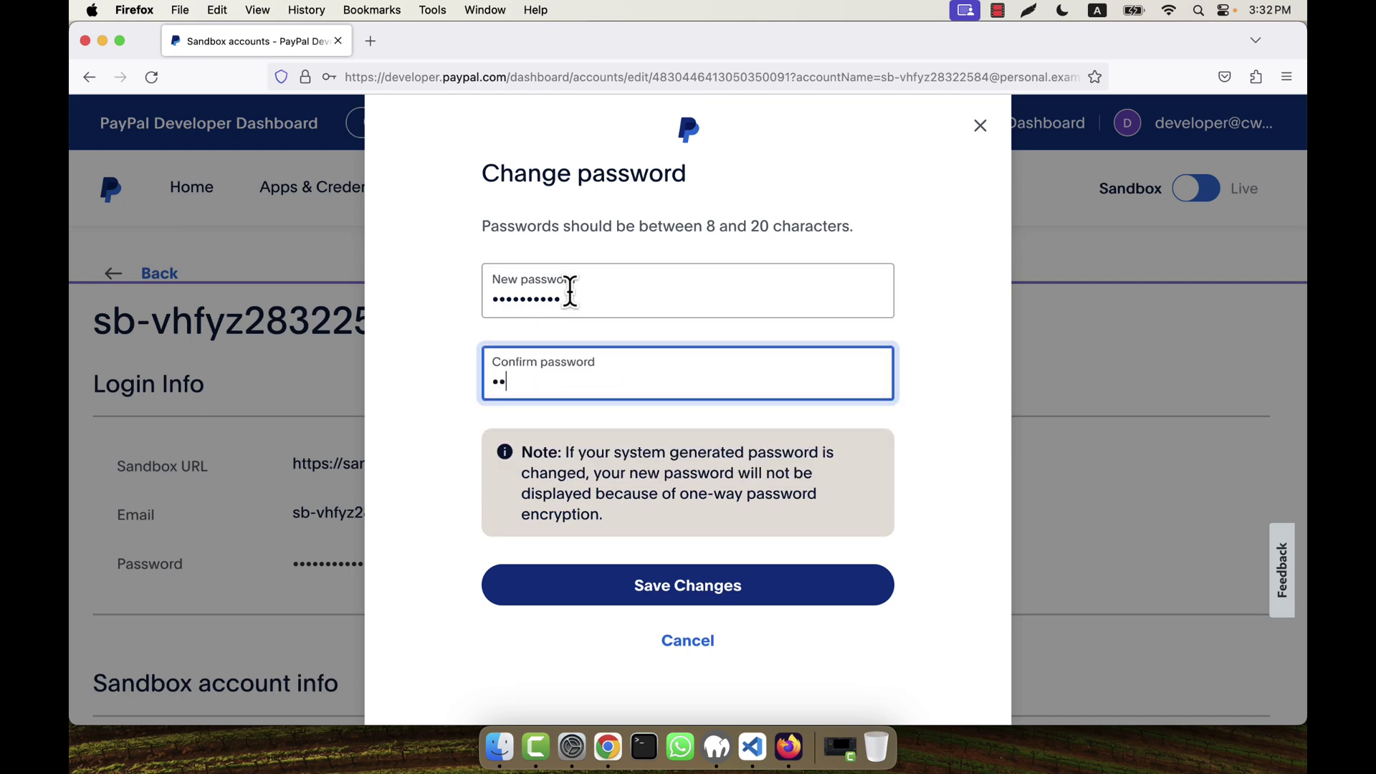
type("aaaa")
left_click(709, 591)
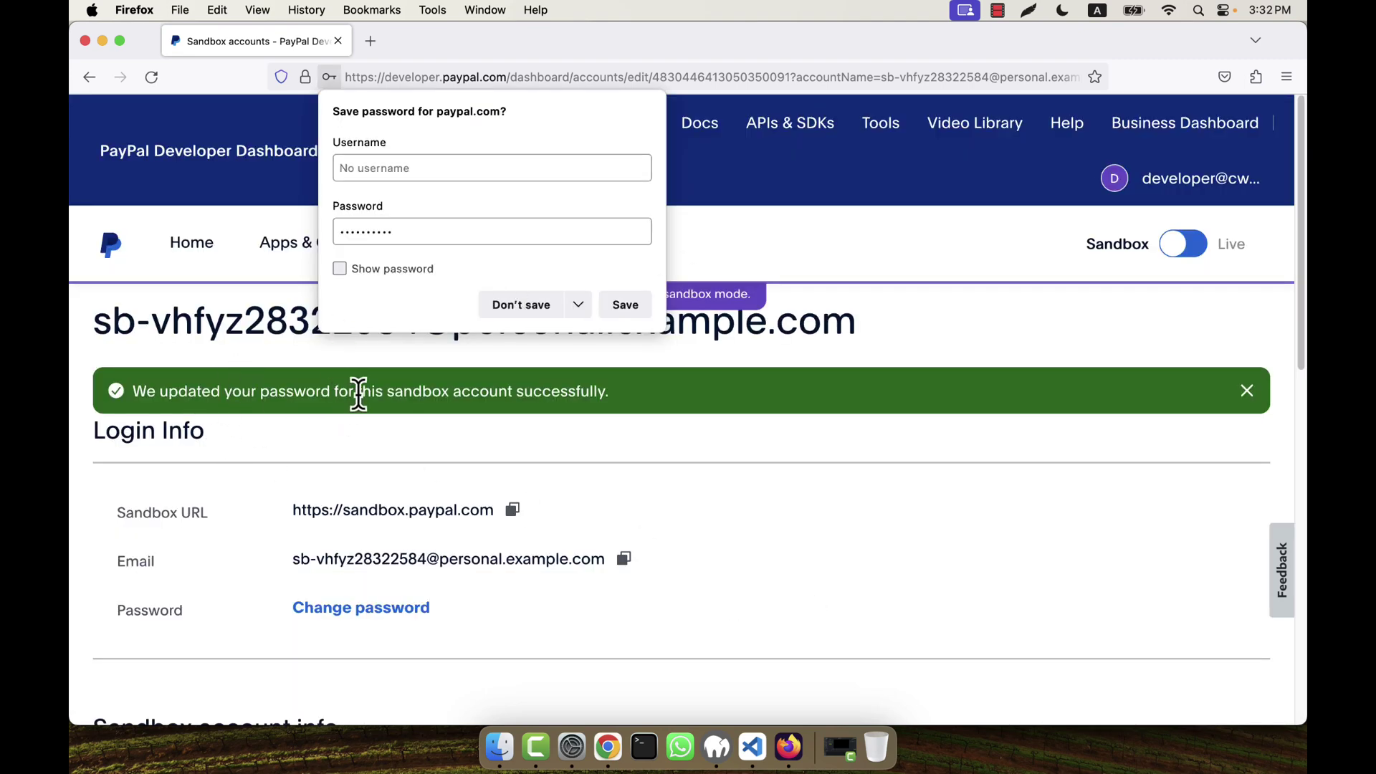
left_click(521, 304)
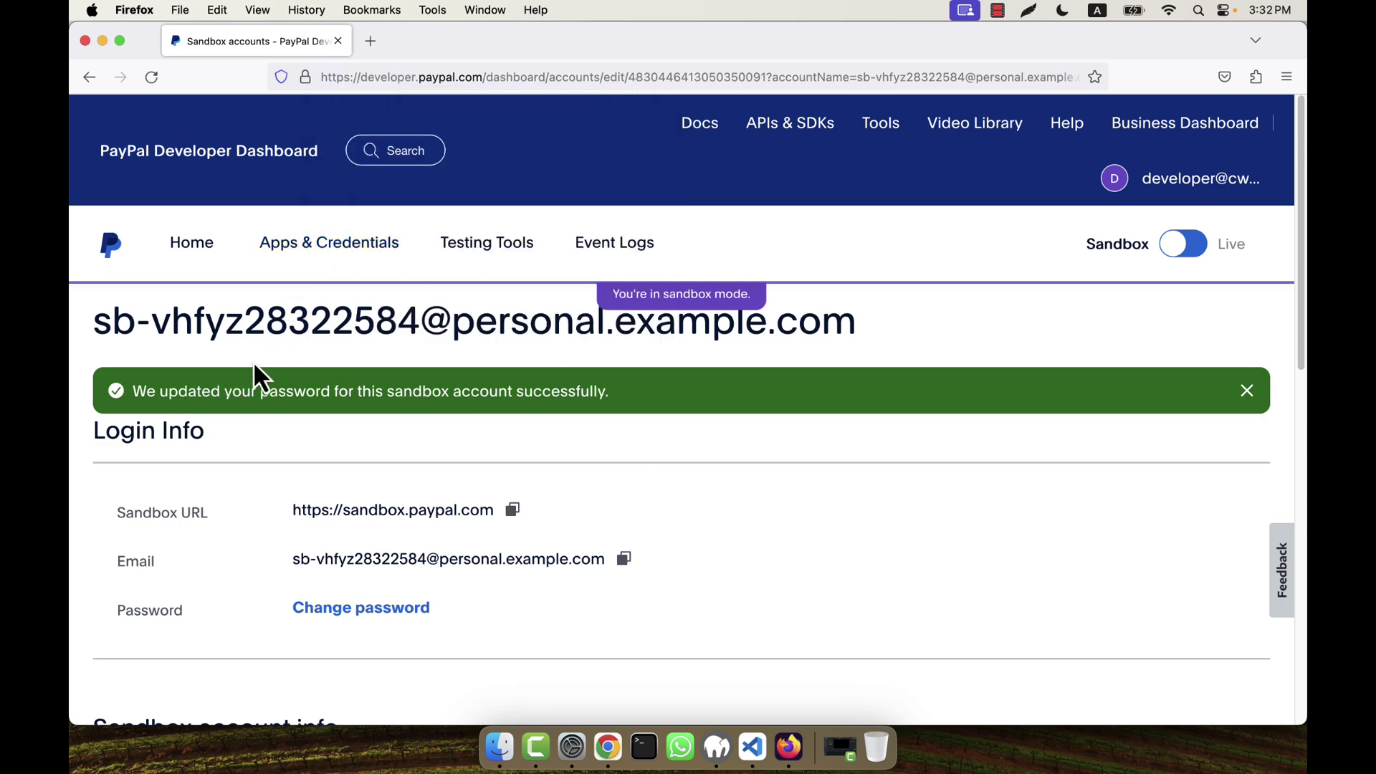
Step: Return to the Dashboard home page
scroll(1006, 505, "down", 10)
scroll(1005, 496, "down", 3)
scroll(1004, 496, "up", 15)
left_click(183, 251)
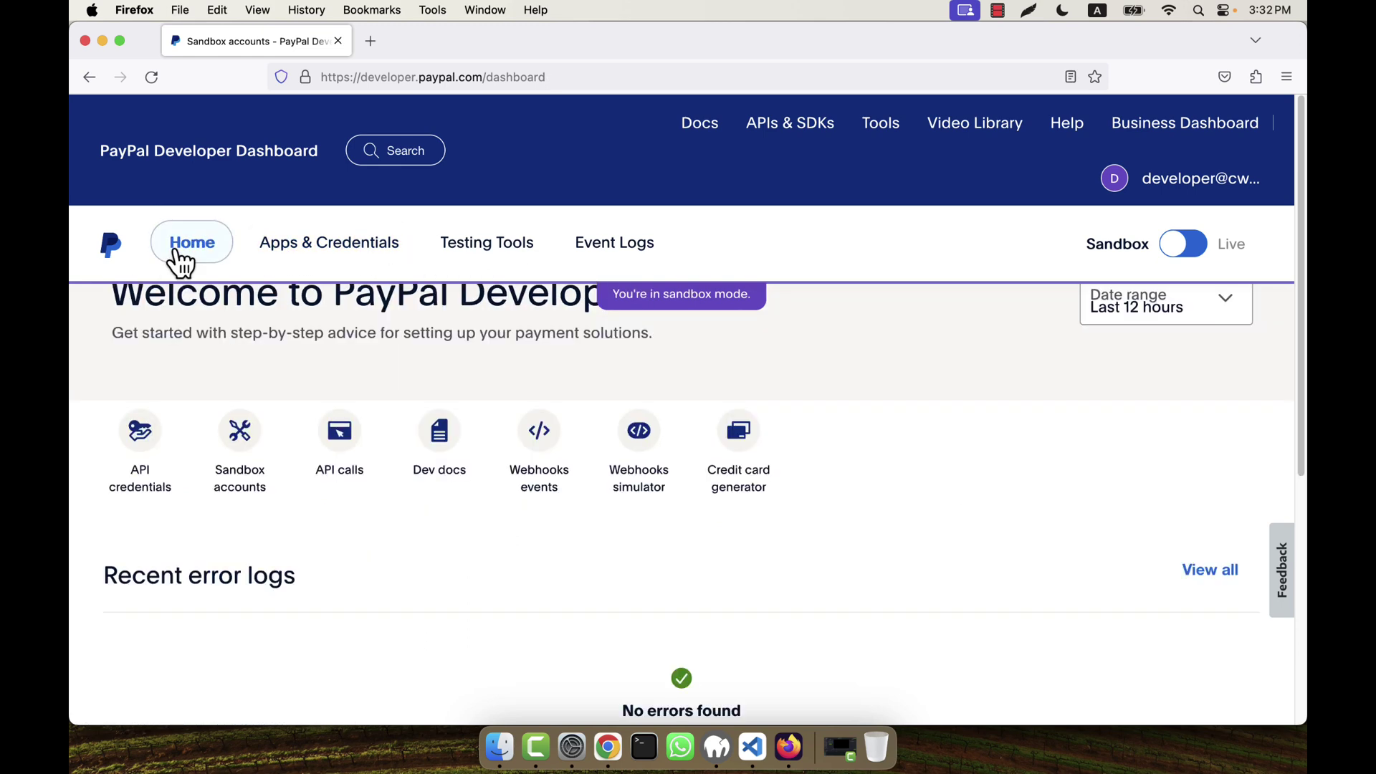
scroll(326, 534, "down", 1)
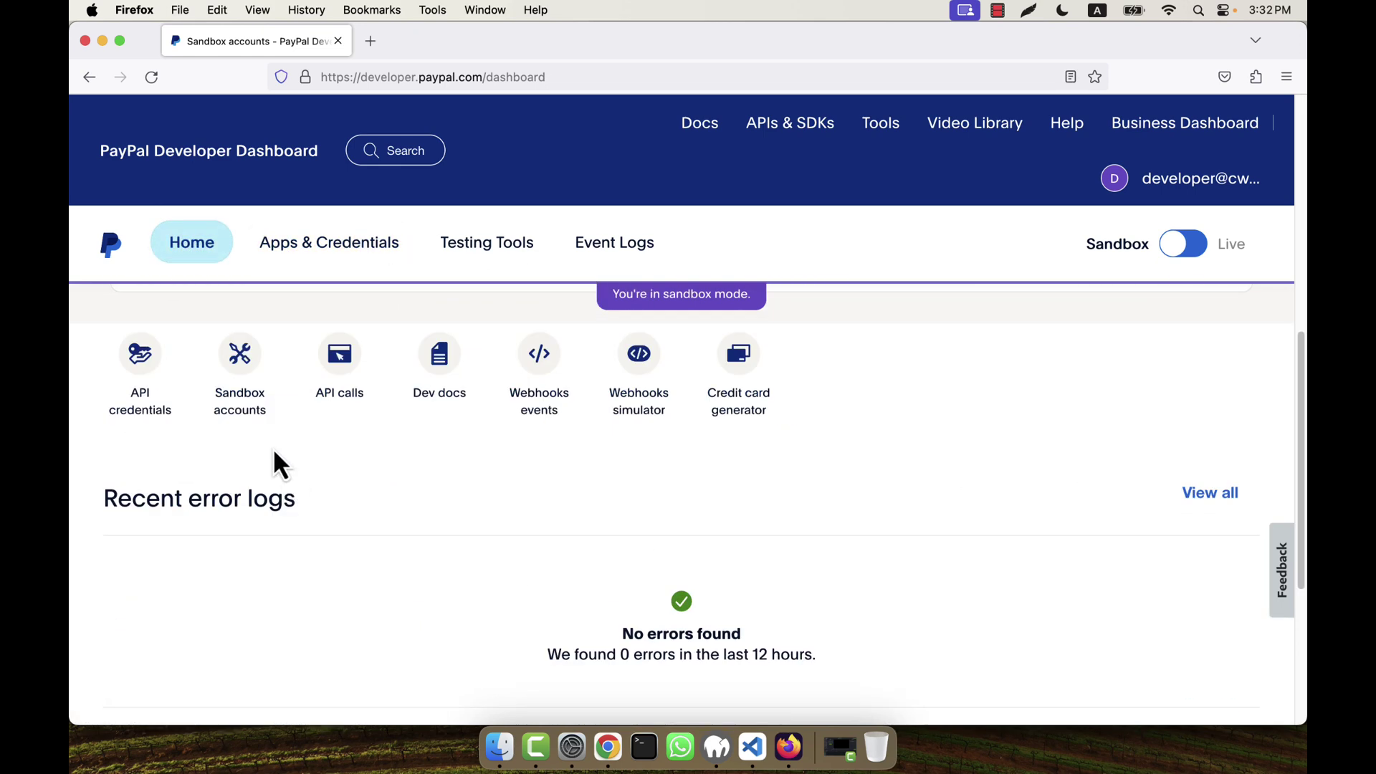
Step: Open Sandbox accounts and the personal account's View/Edit account page
left_click(243, 398)
scroll(528, 444, "down", 3)
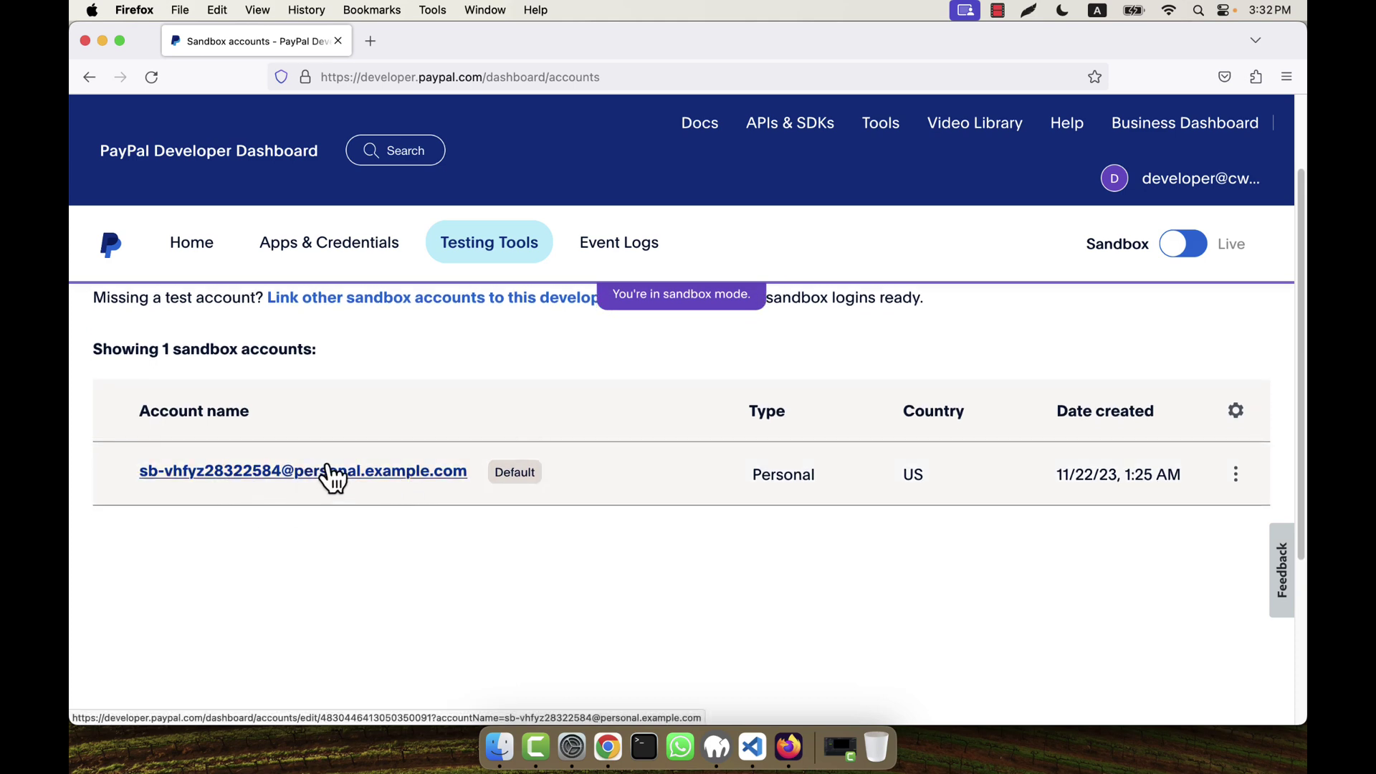
left_click(1235, 474)
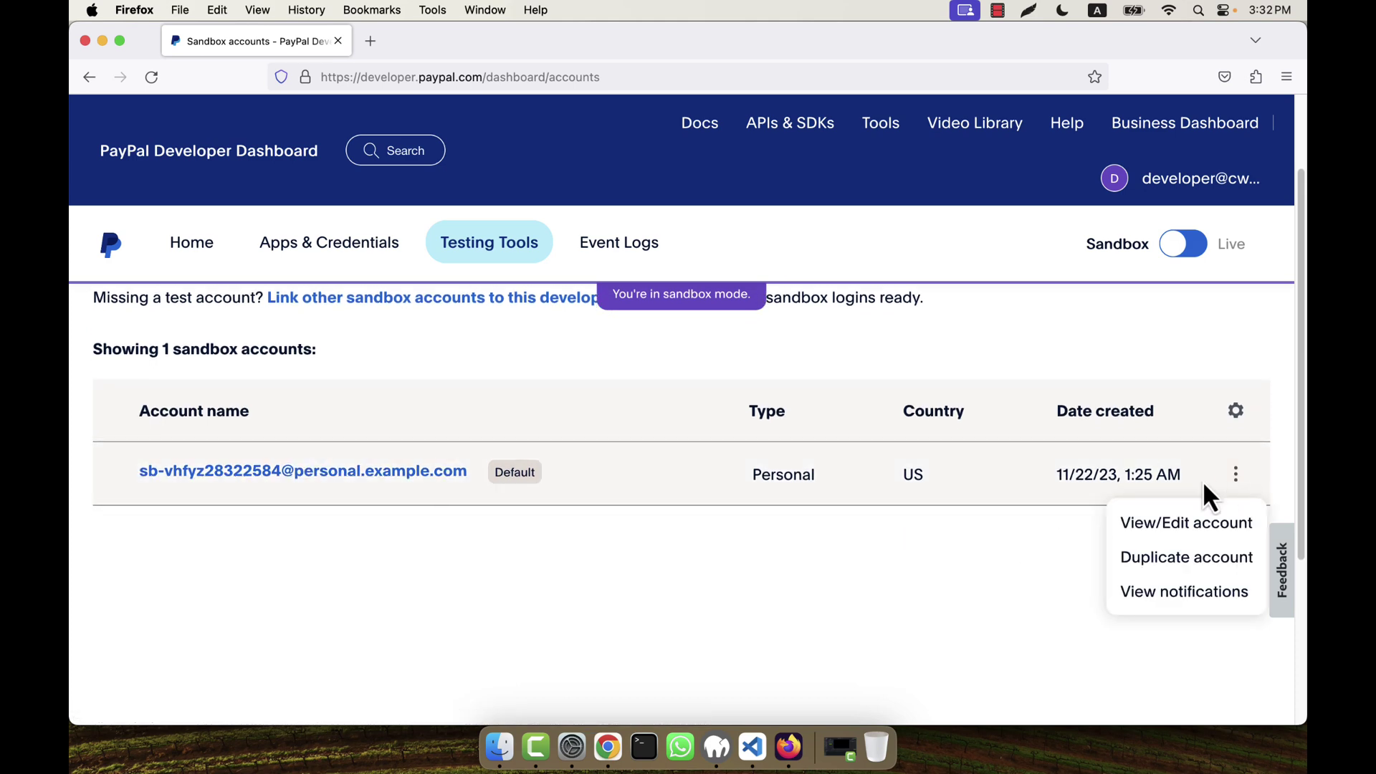
left_click(1161, 534)
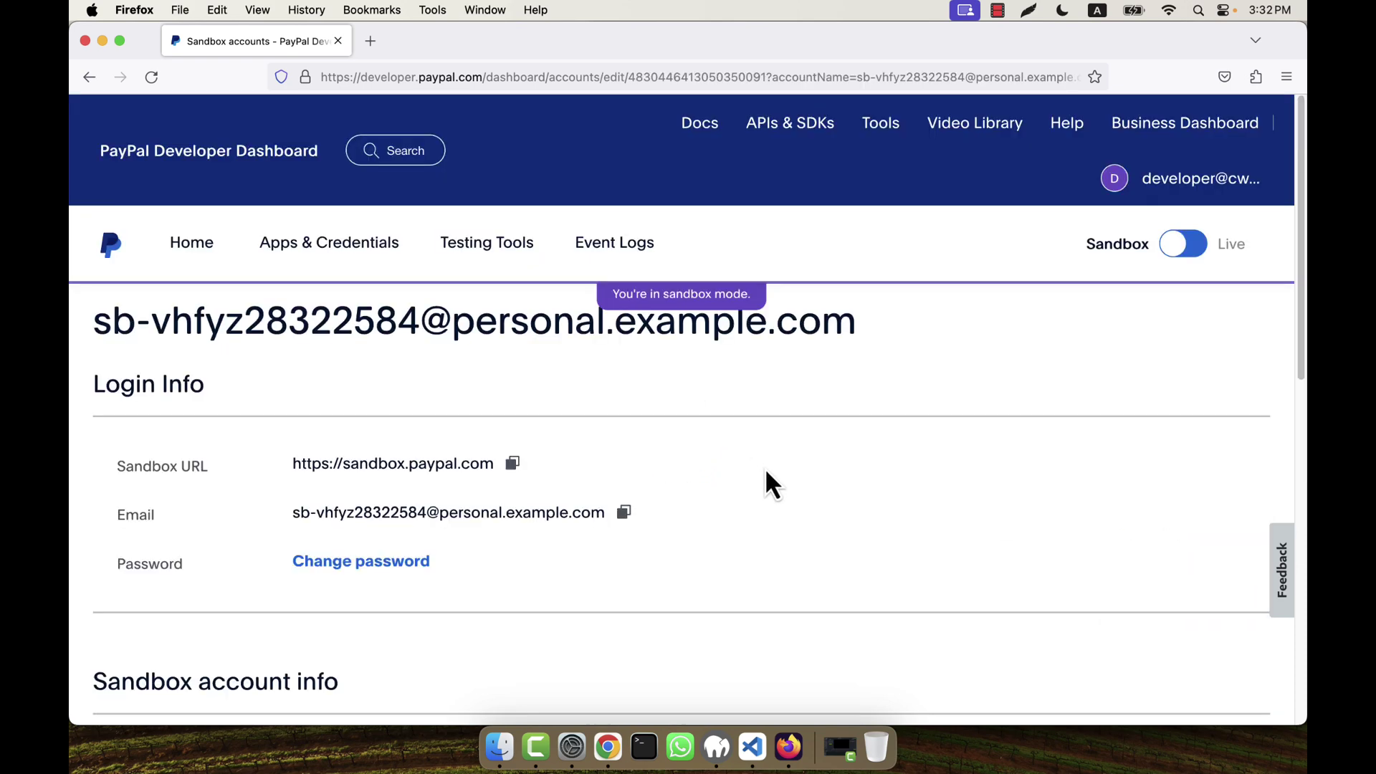
Step: Edit the PayPal balance, replacing the leading 5 with 2 for 20,000.00 USD, and save
scroll(767, 480, "down", 5)
left_click(1066, 448)
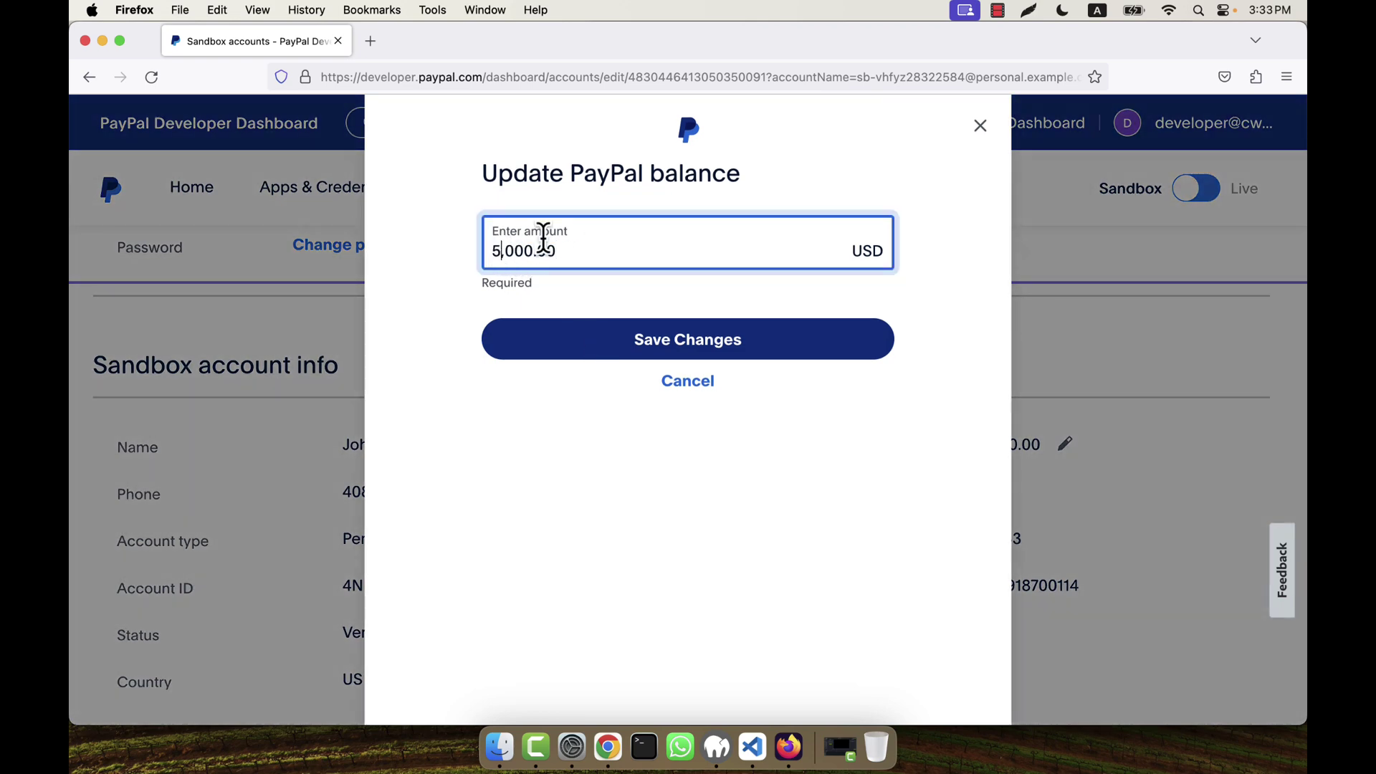
key("BackSpace")
type("20")
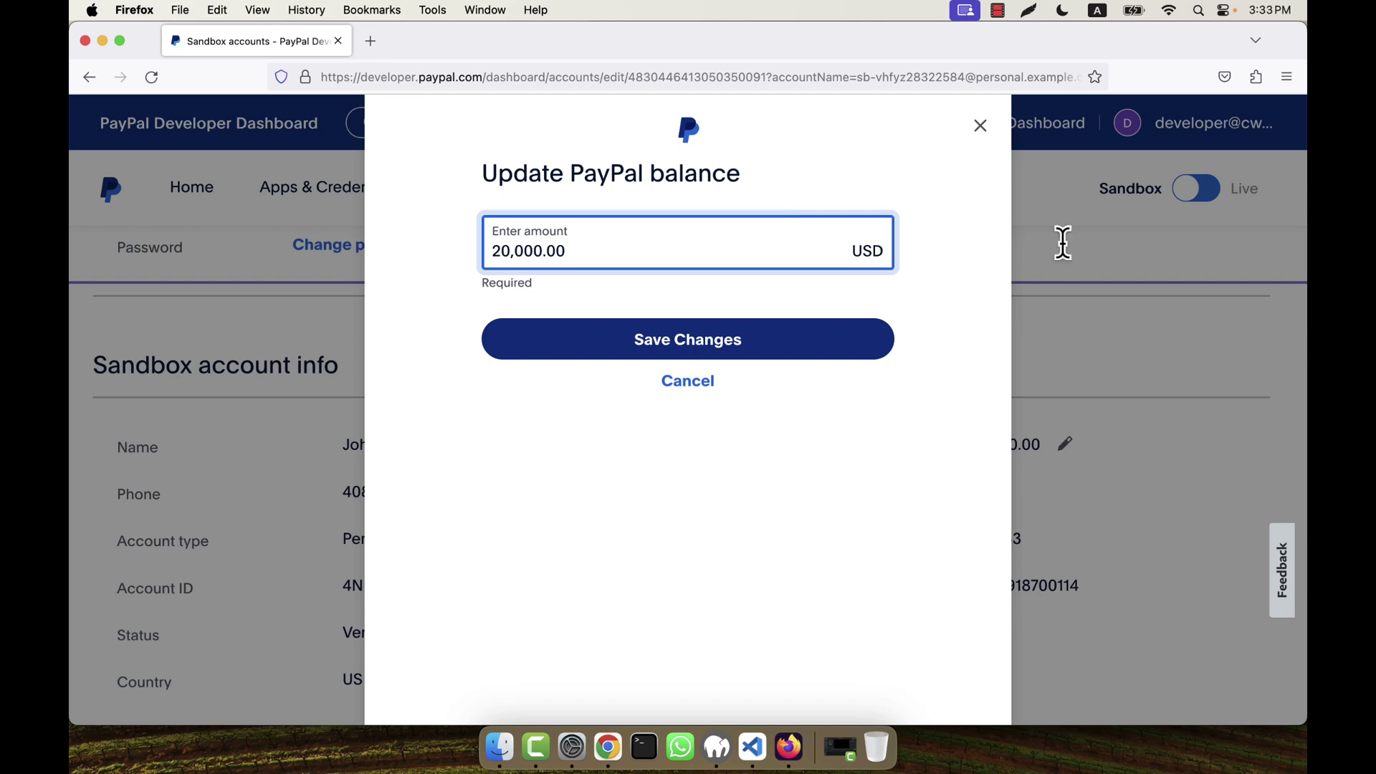
left_click(681, 343)
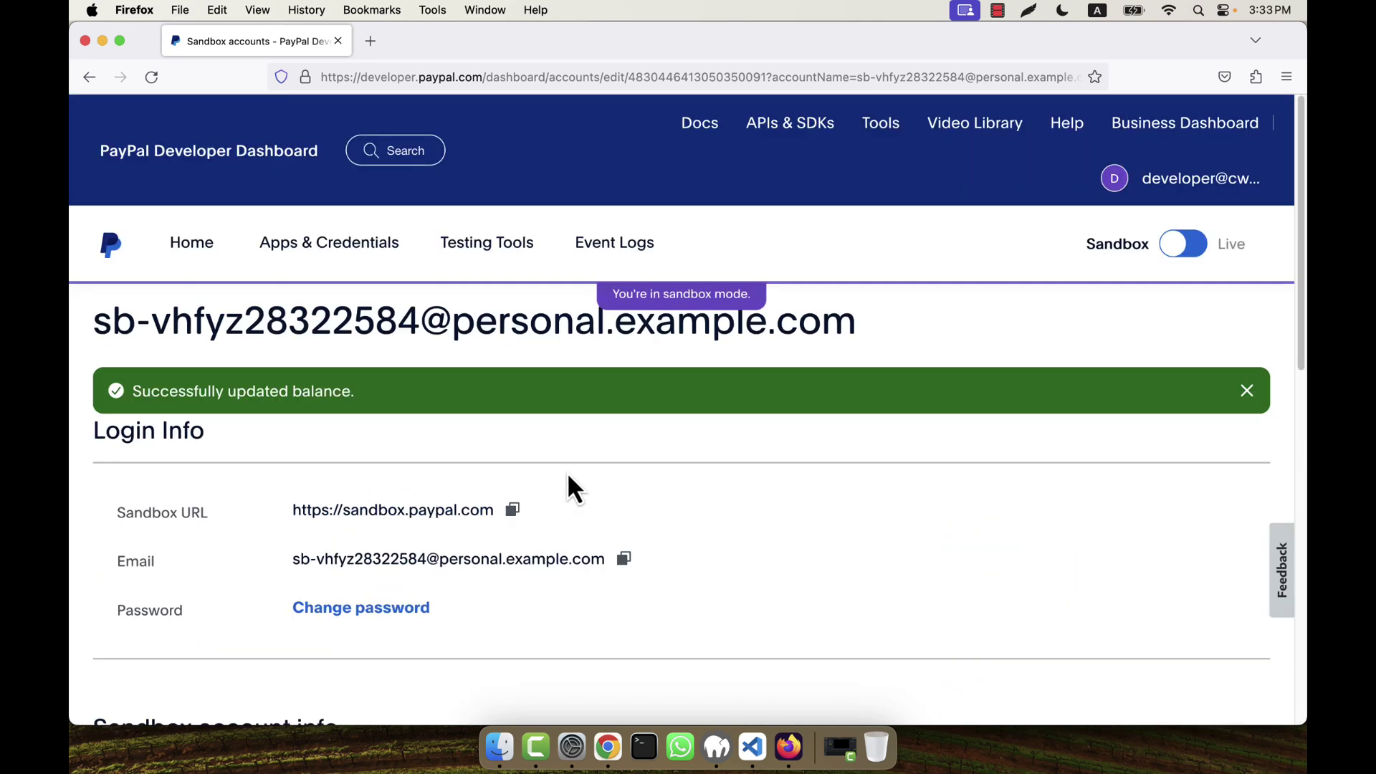
Step: Go back to the Dashboard home and open the Sandbox accounts list
left_click(197, 251)
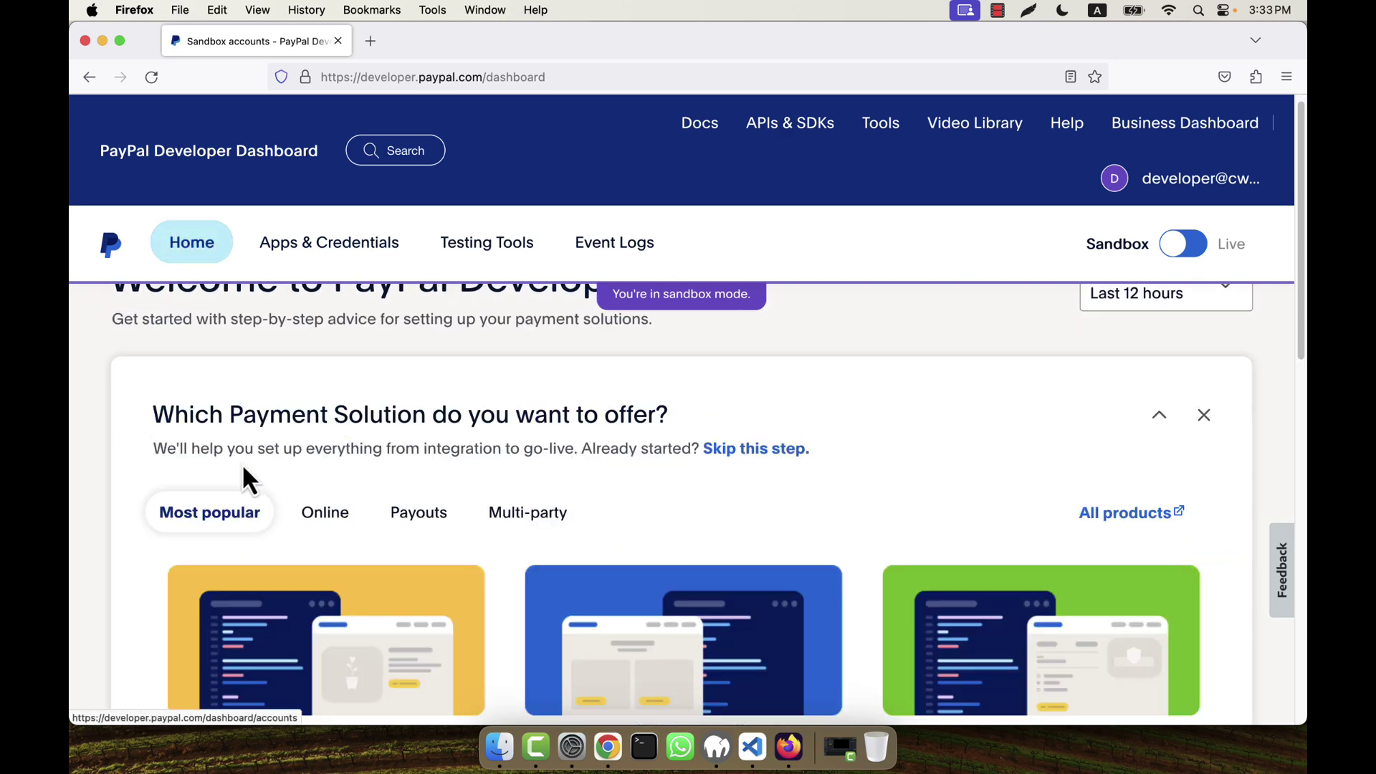
scroll(247, 477, "down", 5)
left_click(231, 555)
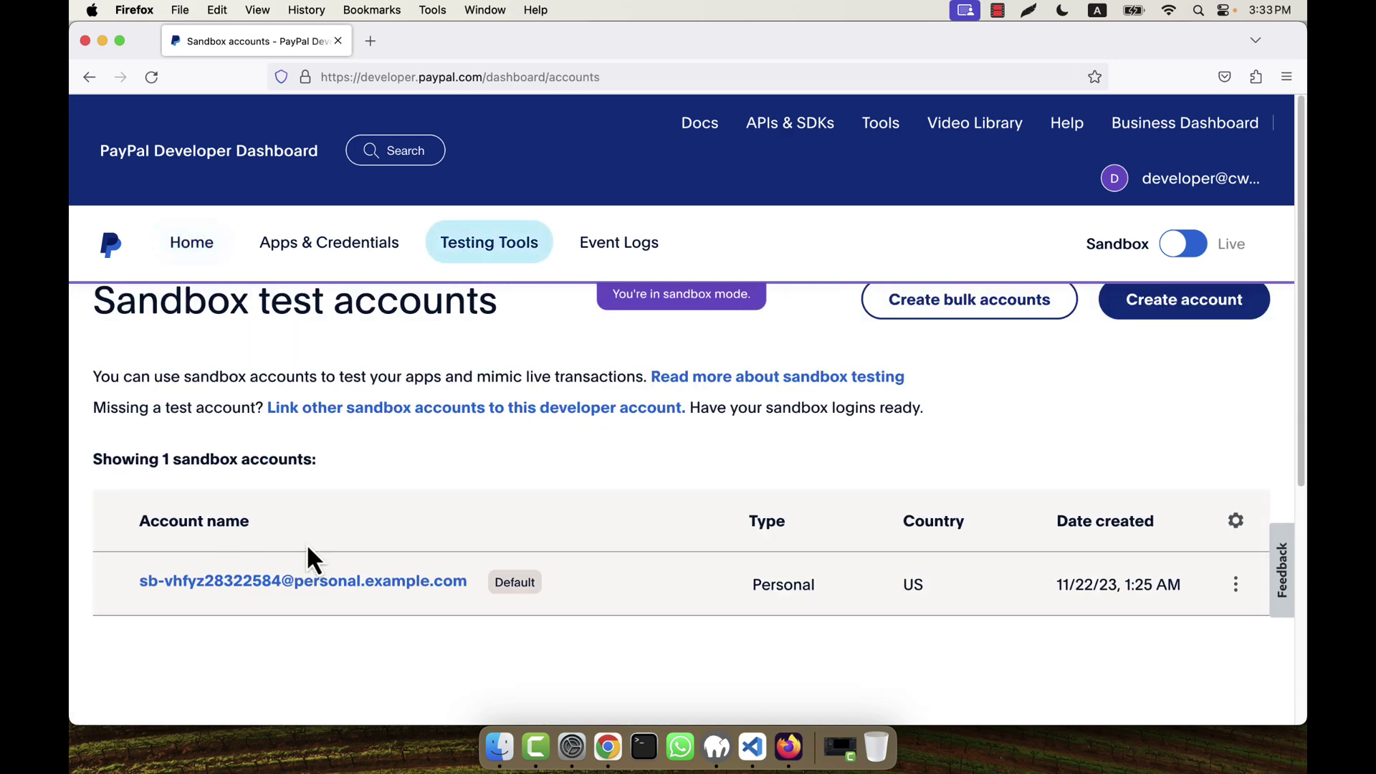
scroll(523, 444, "down", 3)
scroll(481, 435, "up", 2)
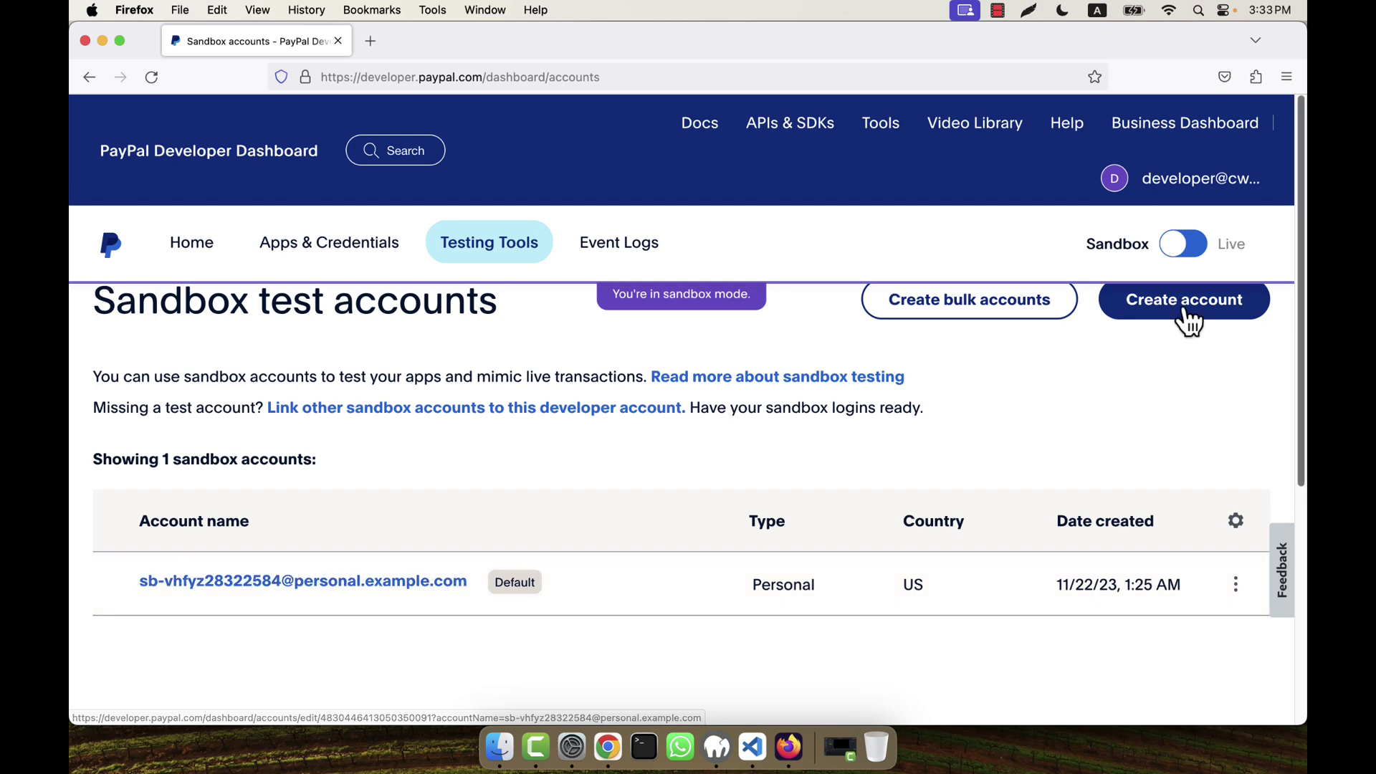
Step: Create a new Business sandbox account with the country kept as United States
left_click(1125, 310)
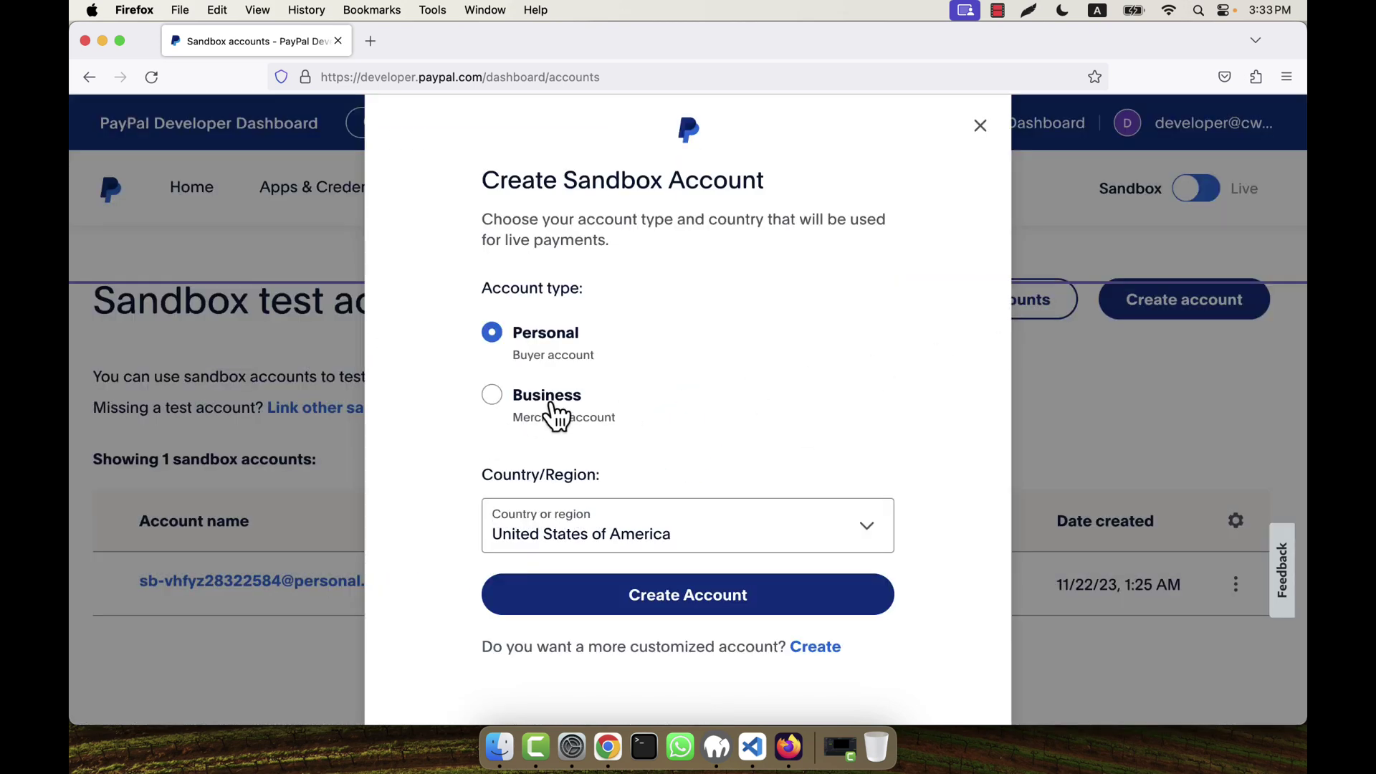
left_click(544, 412)
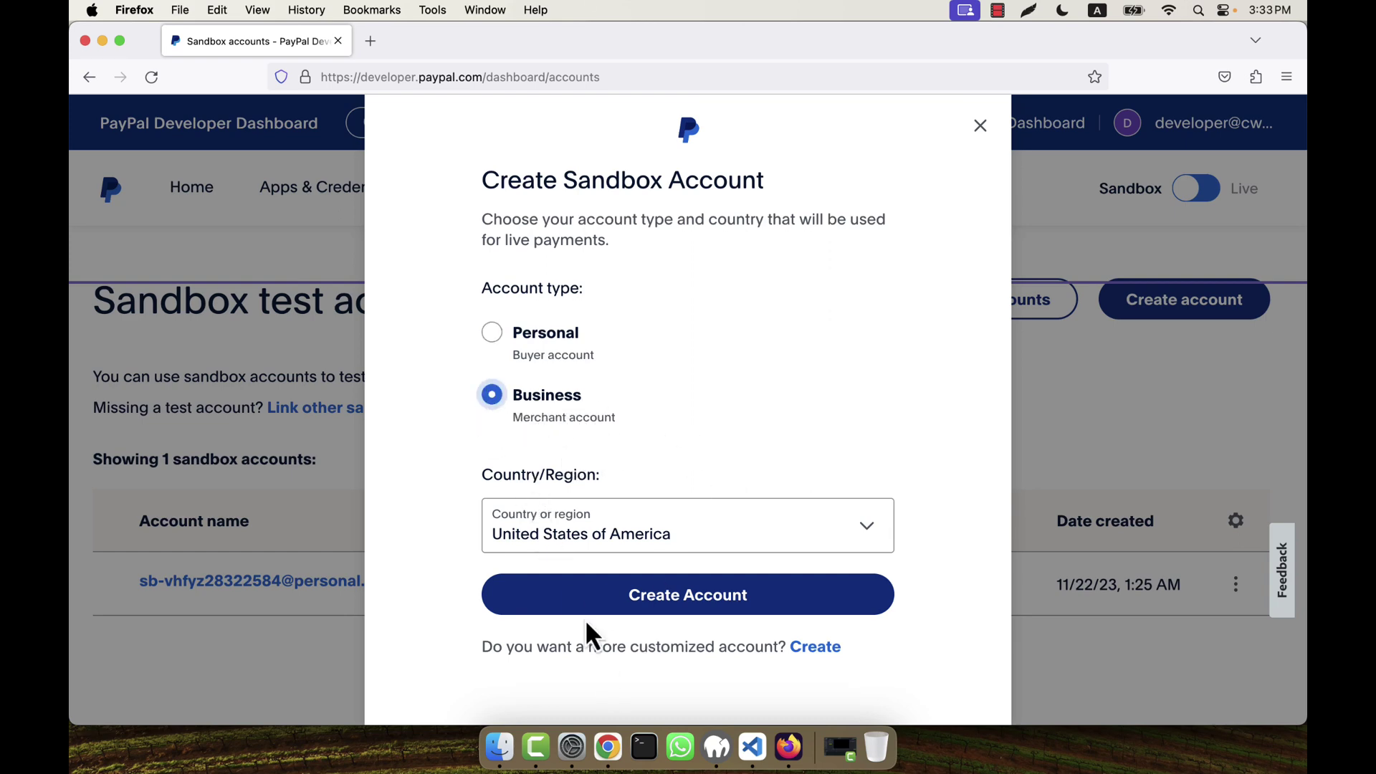
left_click(698, 615)
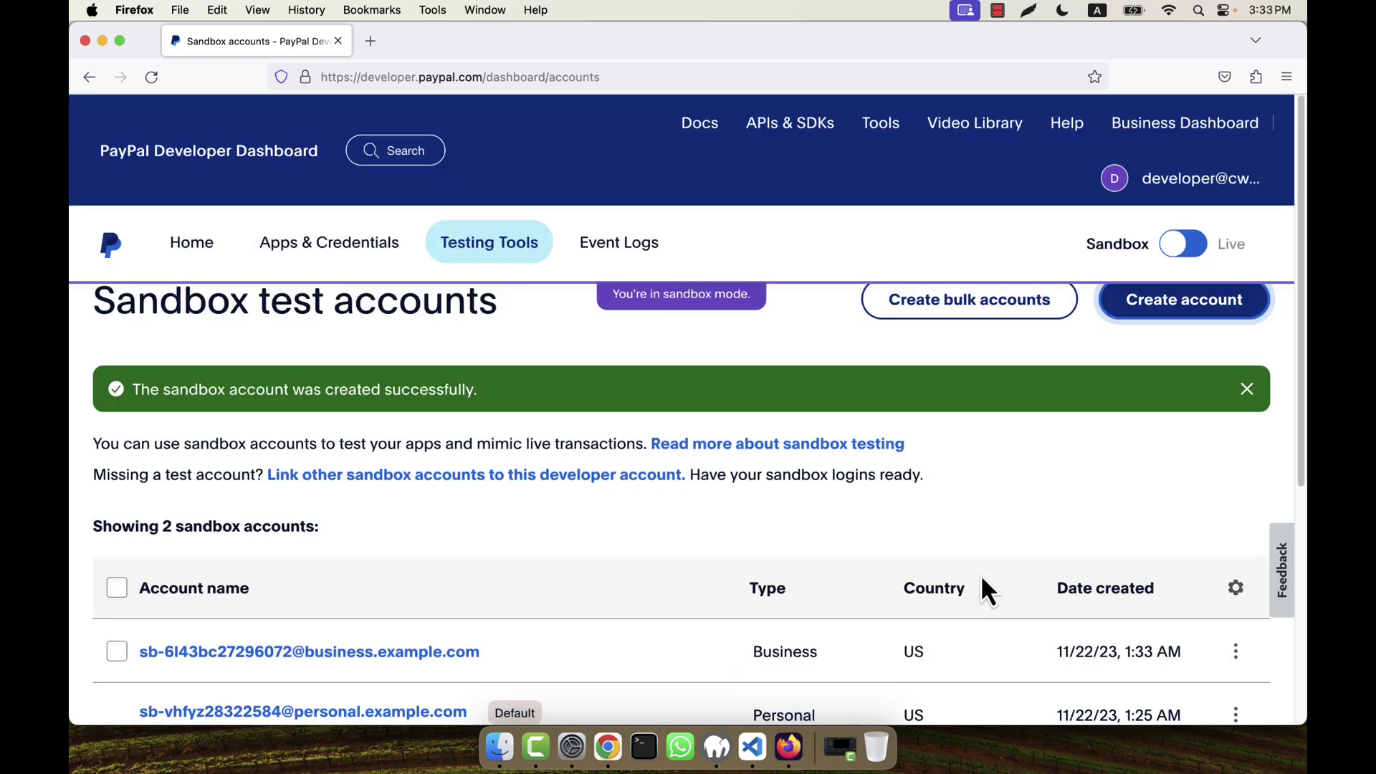
Step: Open the business account's View/Edit page and scroll through Login Info, REST API apps and NVP/SOAP credentials
scroll(982, 570, "down", 3)
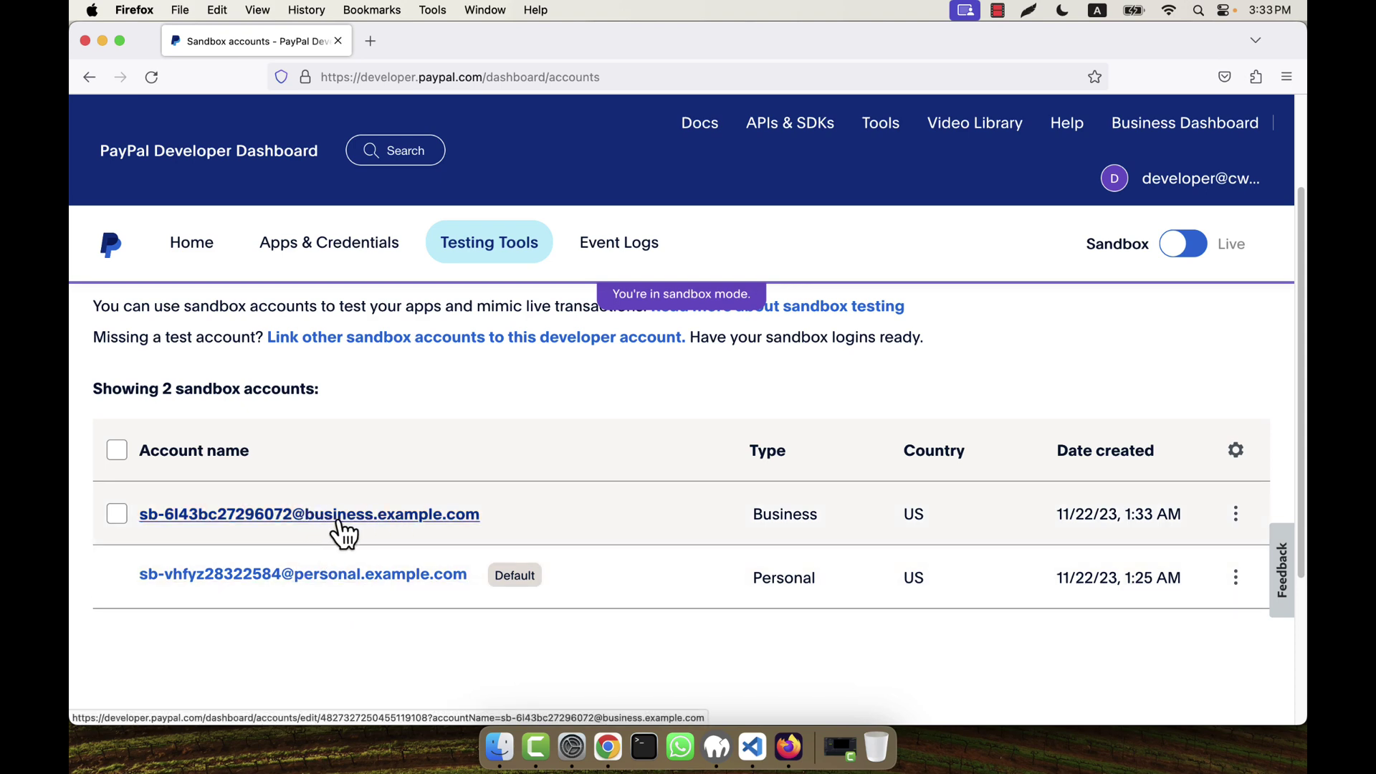
left_click(1233, 516)
left_click(1218, 564)
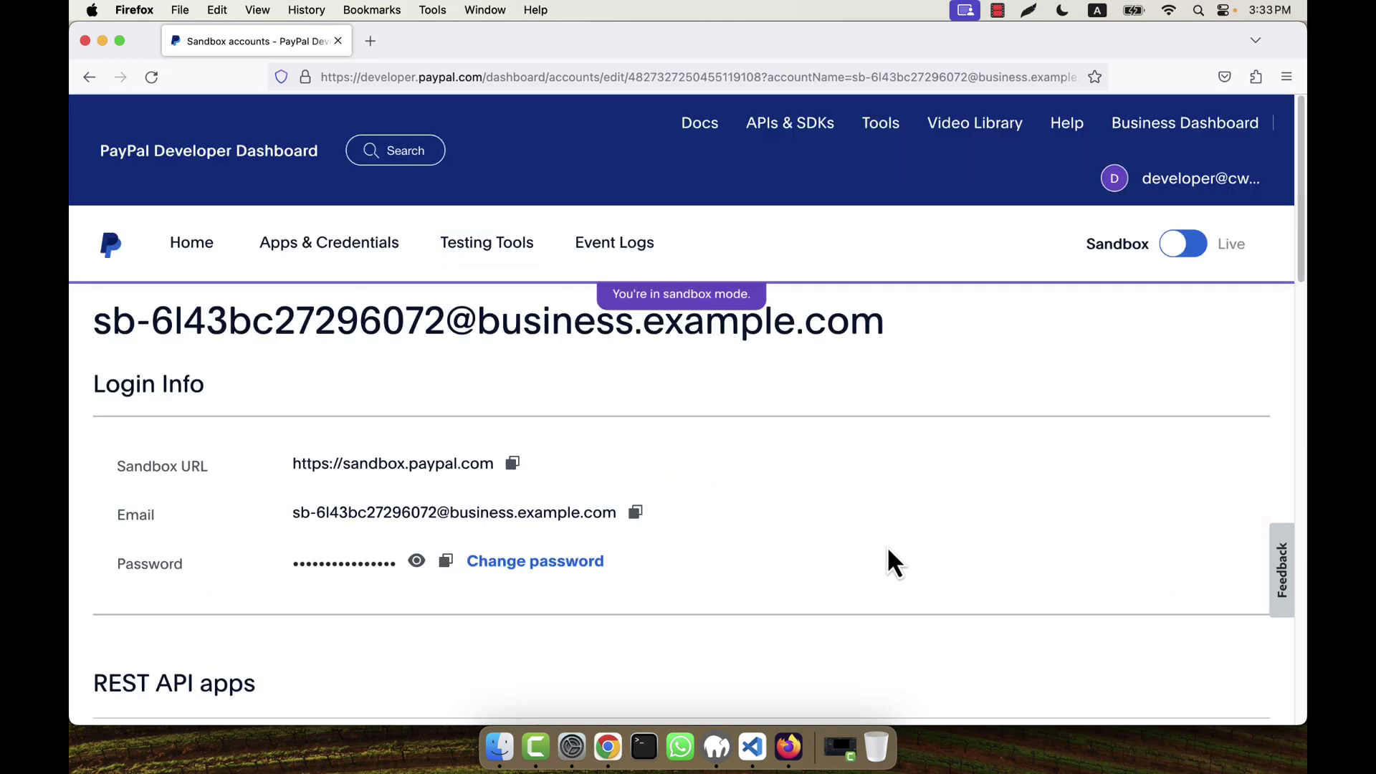
scroll(860, 530, "down", 2)
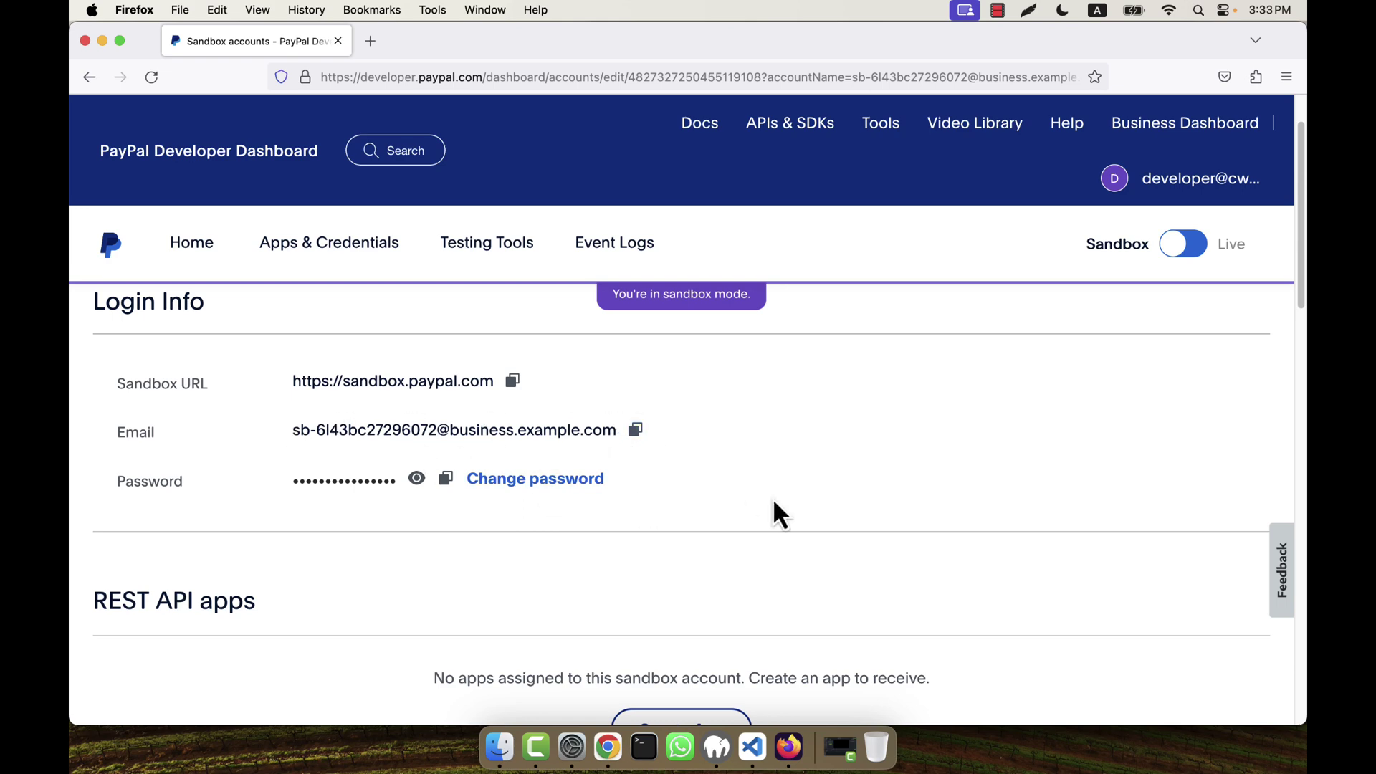
scroll(773, 497, "down", 12)
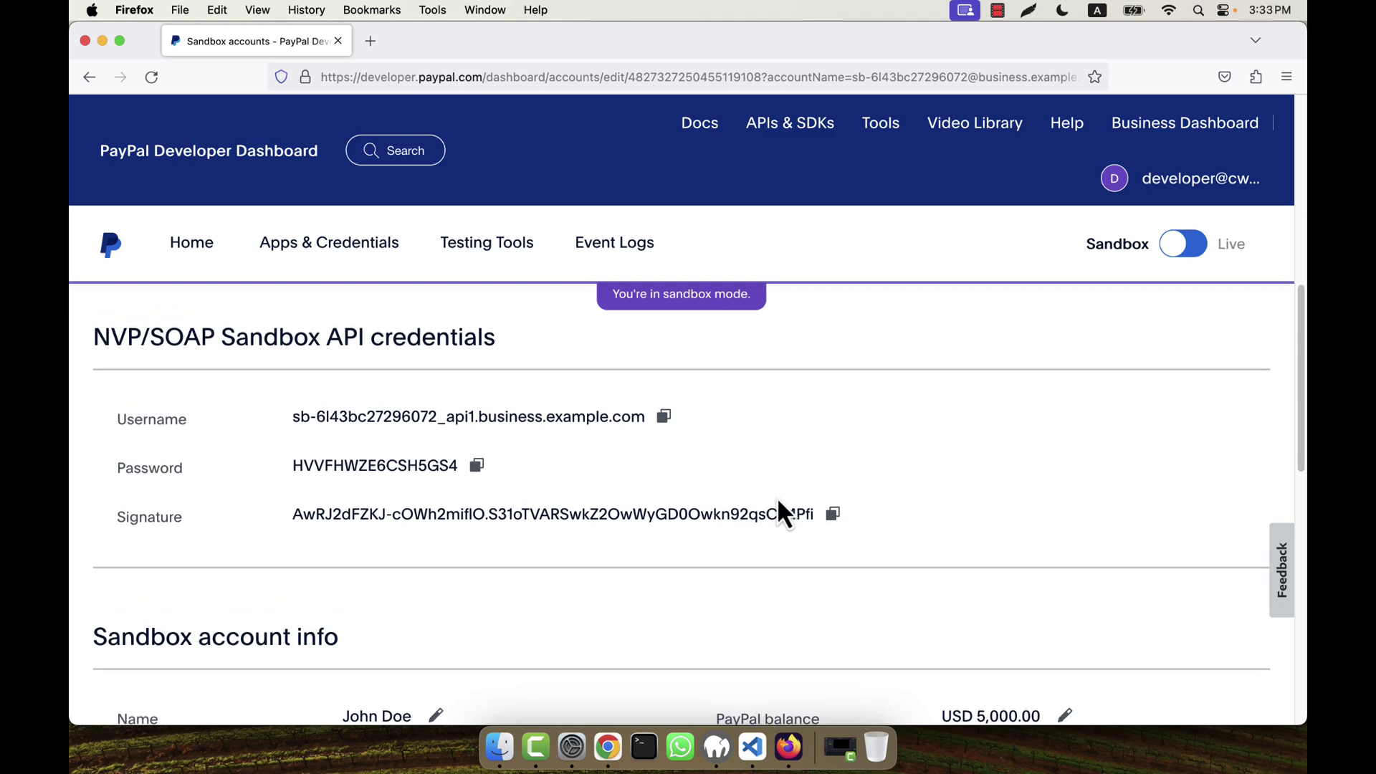
scroll(418, 531, "down", 5)
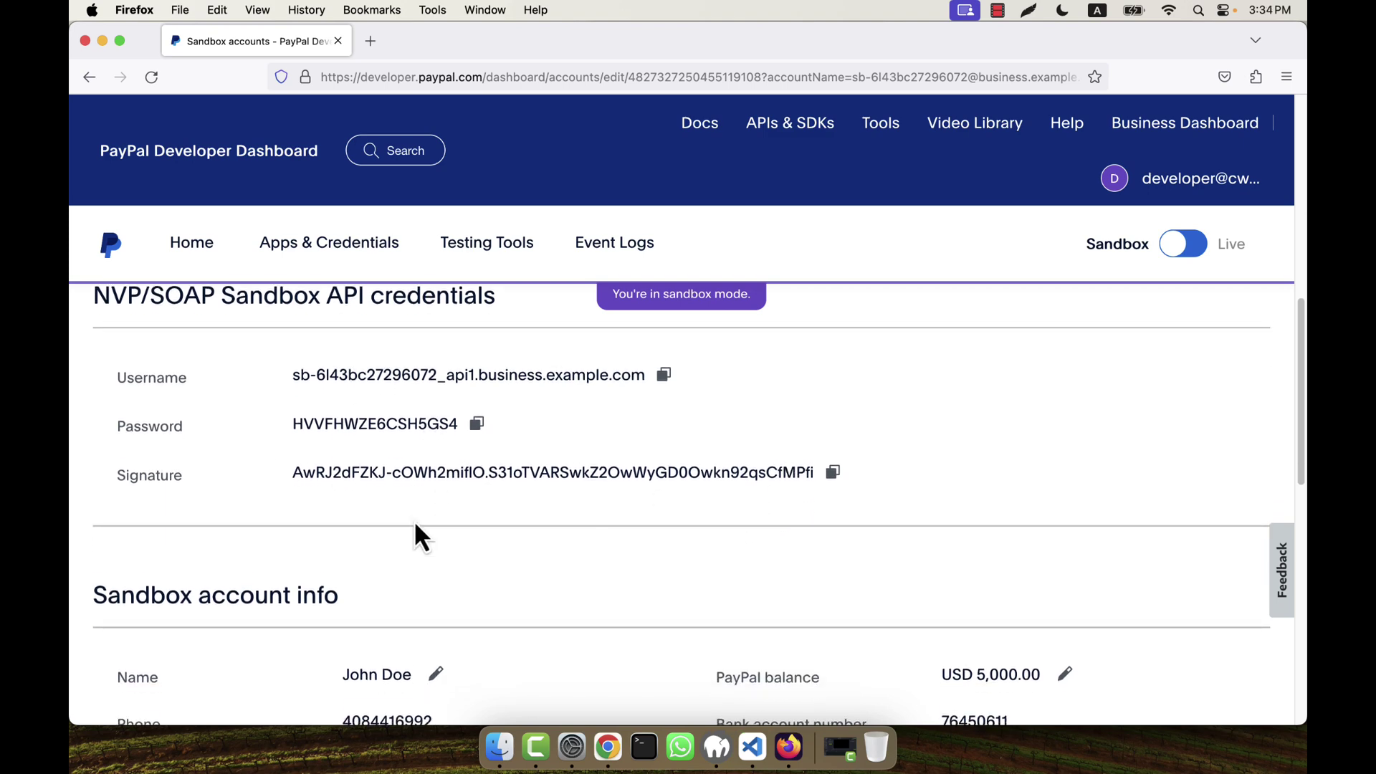
scroll(418, 531, "down", 3)
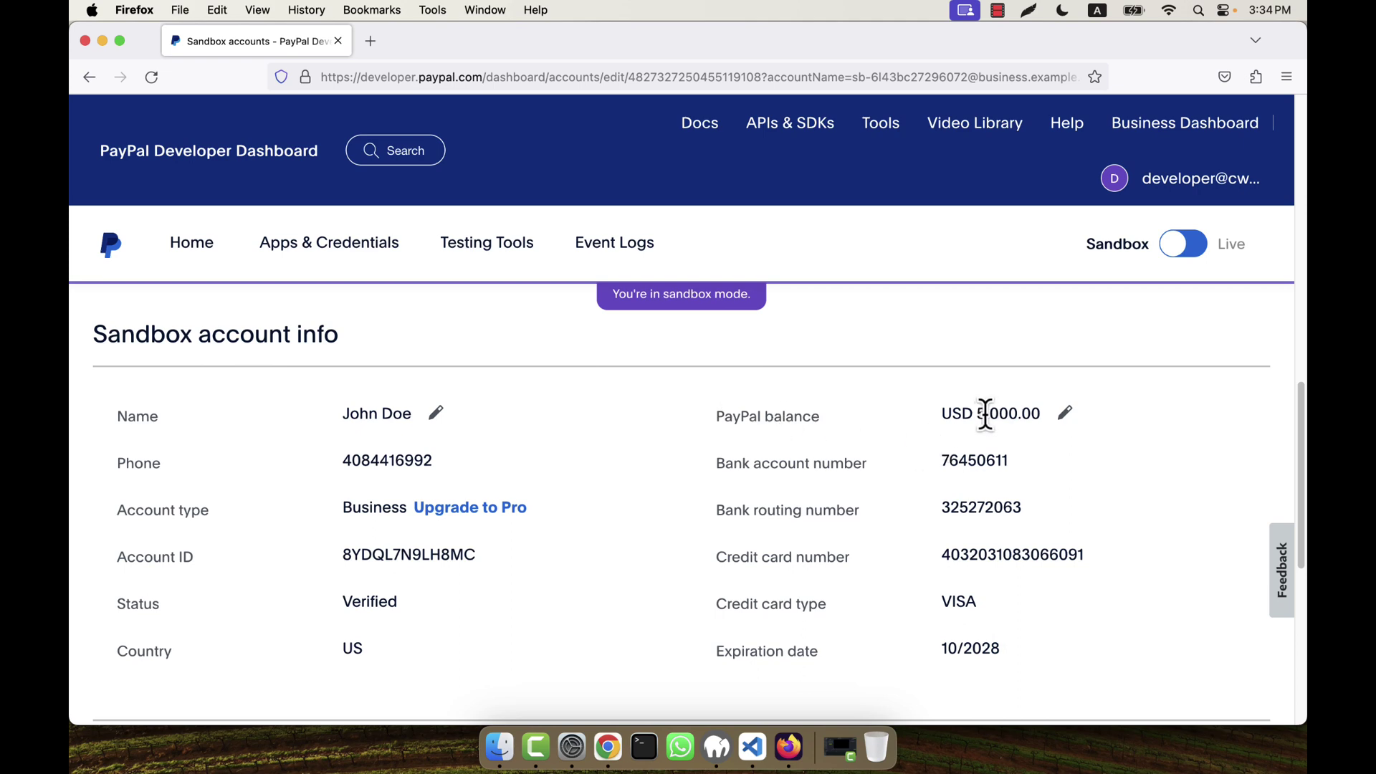
Step: In the Edit name dialog, enter new first and last names for the business account holder and save
left_click(437, 414)
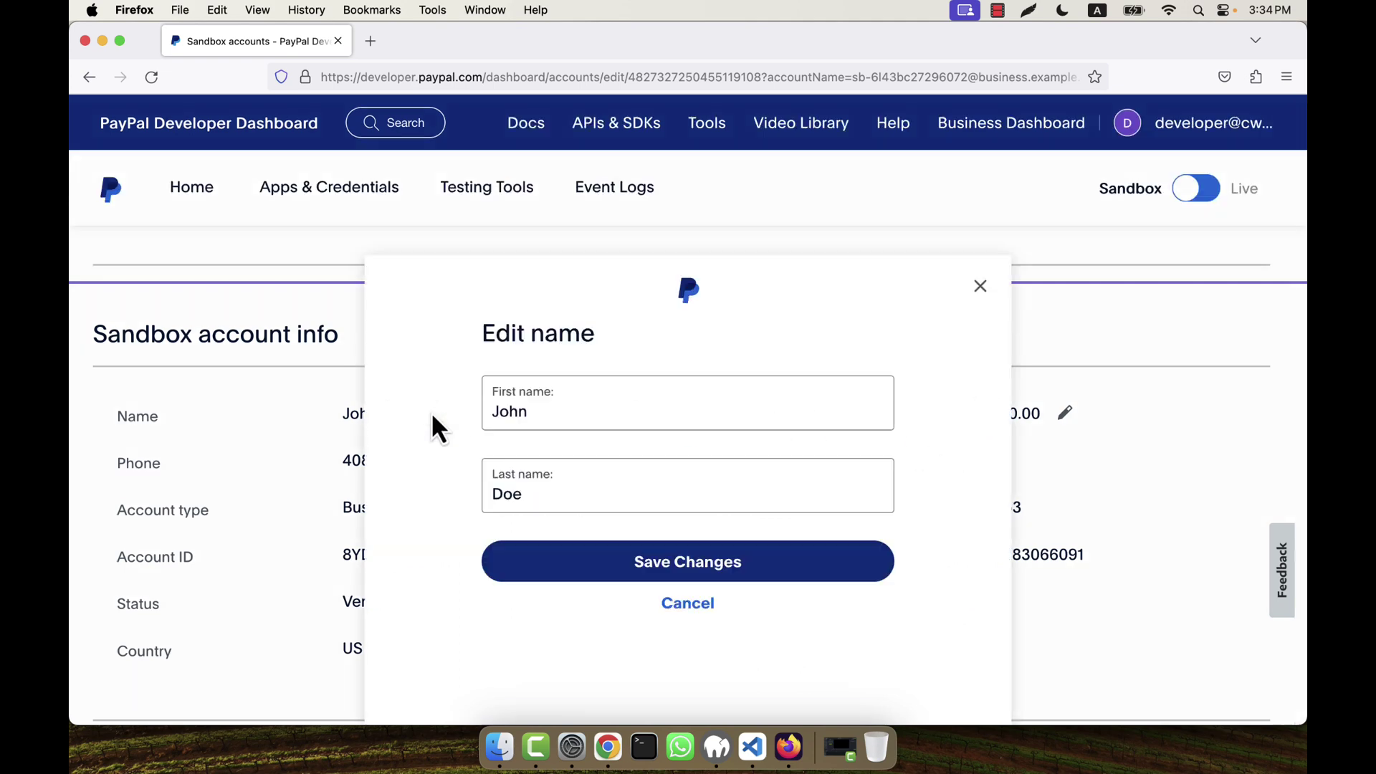
left_click_drag(529, 252, 474, 252)
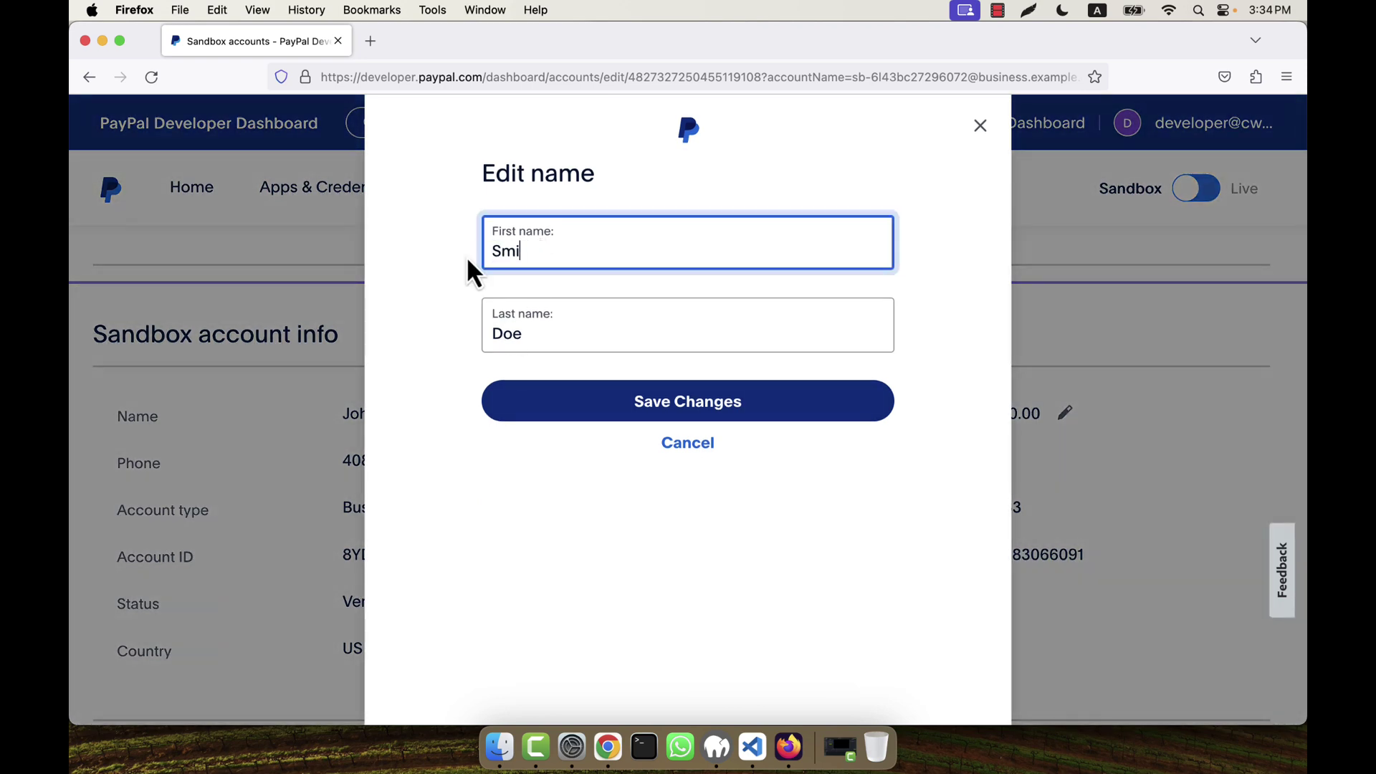
key("Tab")
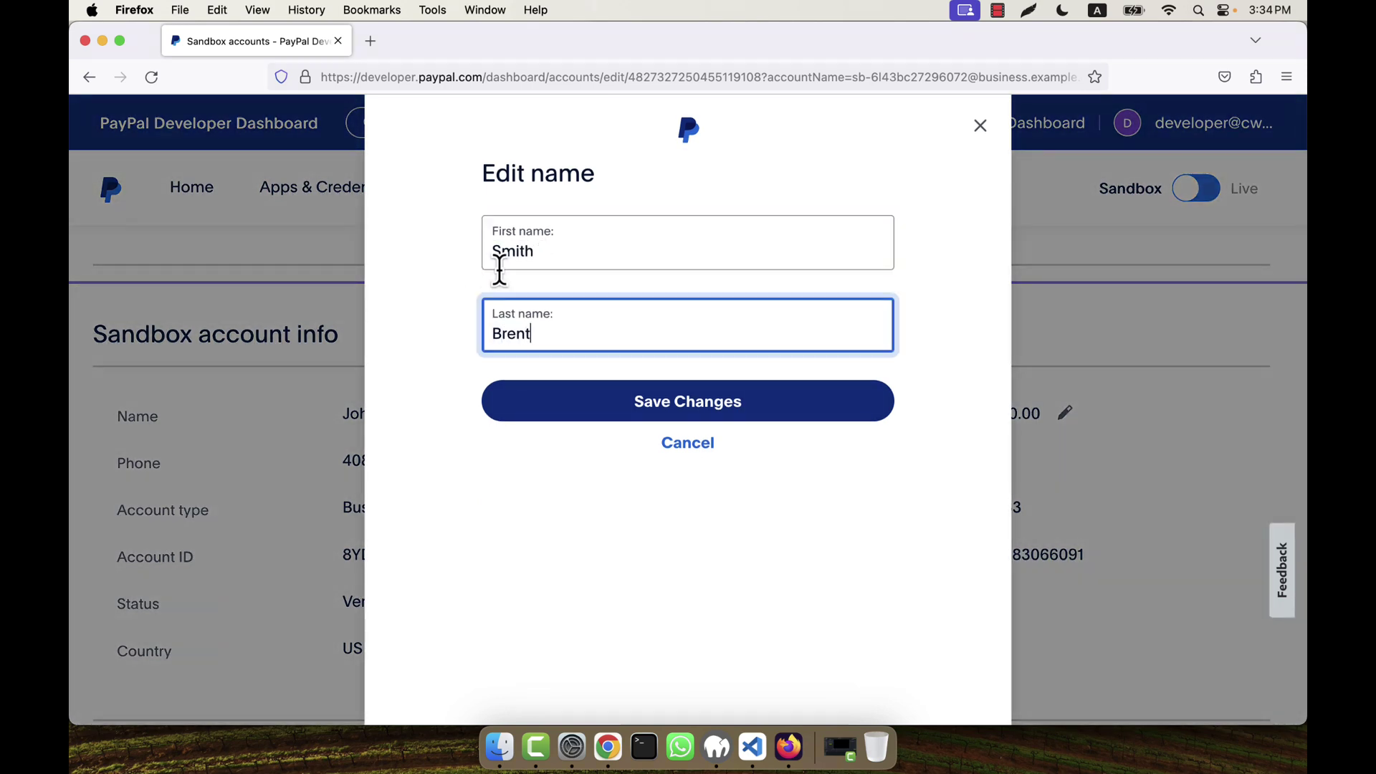
left_click(640, 403)
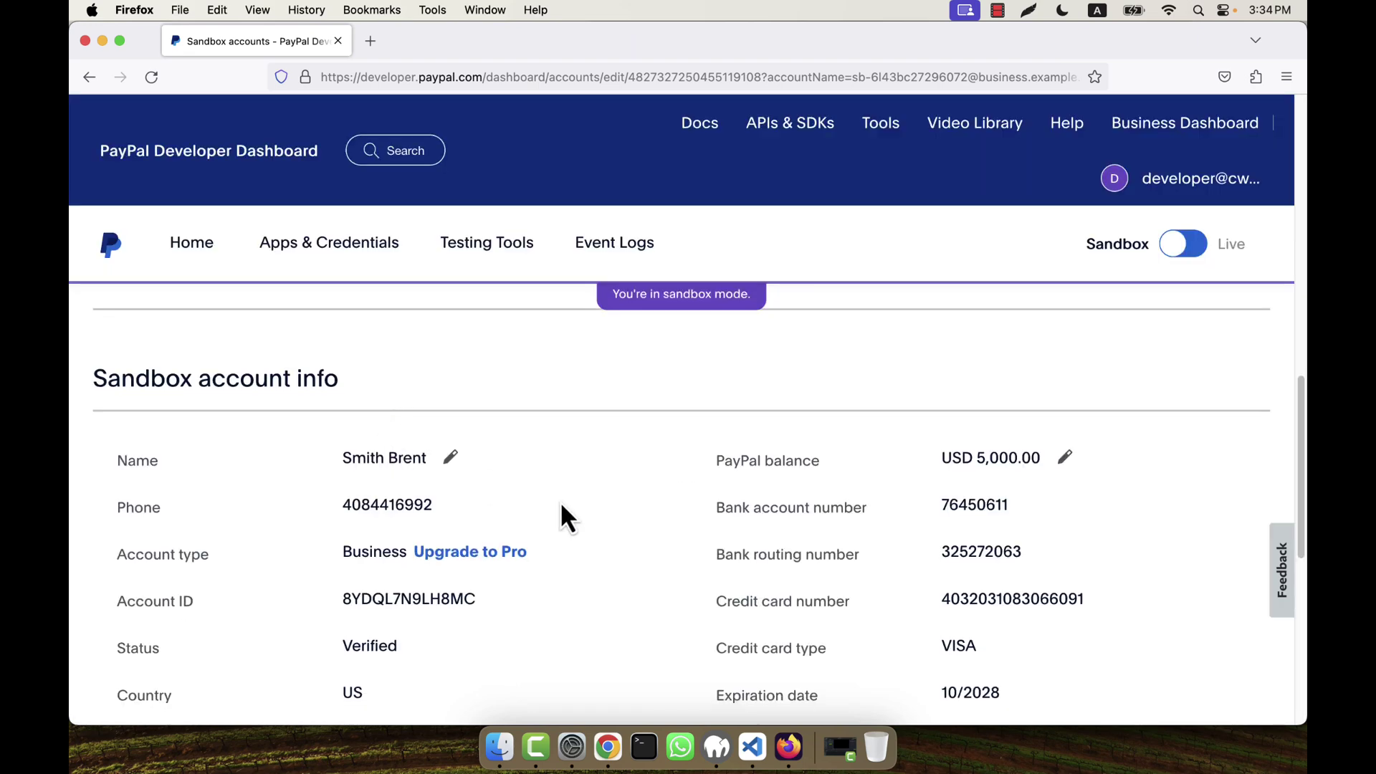
scroll(563, 516, "down", 7)
scroll(563, 516, "down", 2)
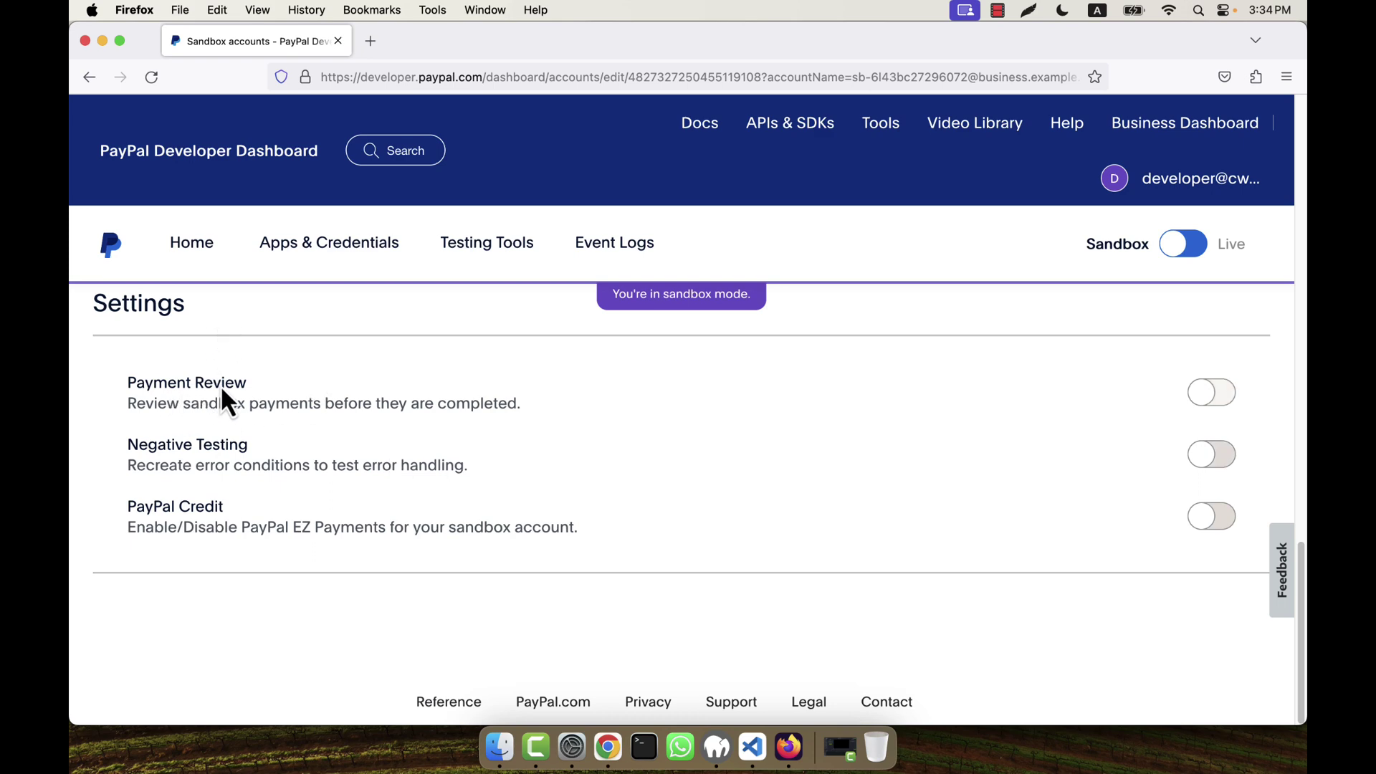
scroll(437, 534, "up", 10)
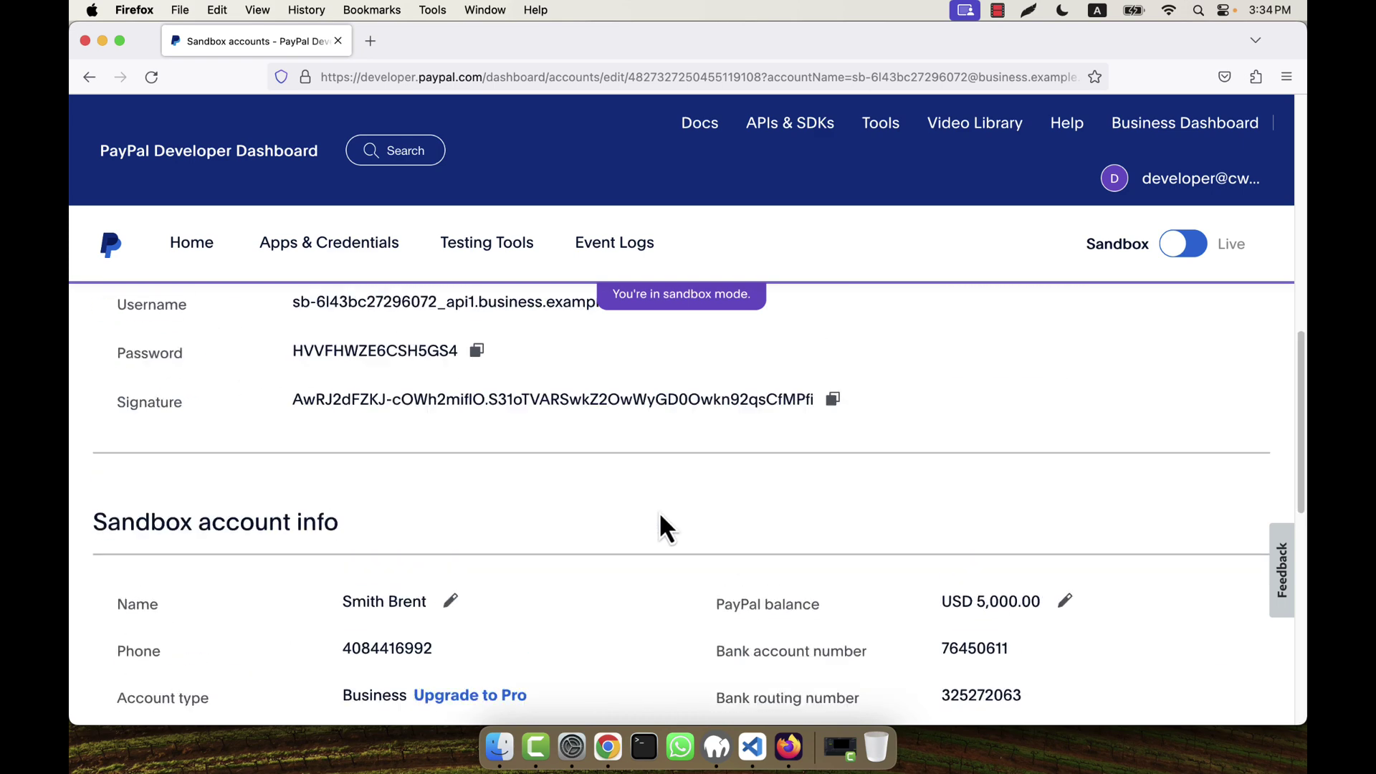
Step: Give the business sandbox account a new, confirmed password, save it, and return to the dashboard home
scroll(494, 516, "down", 2)
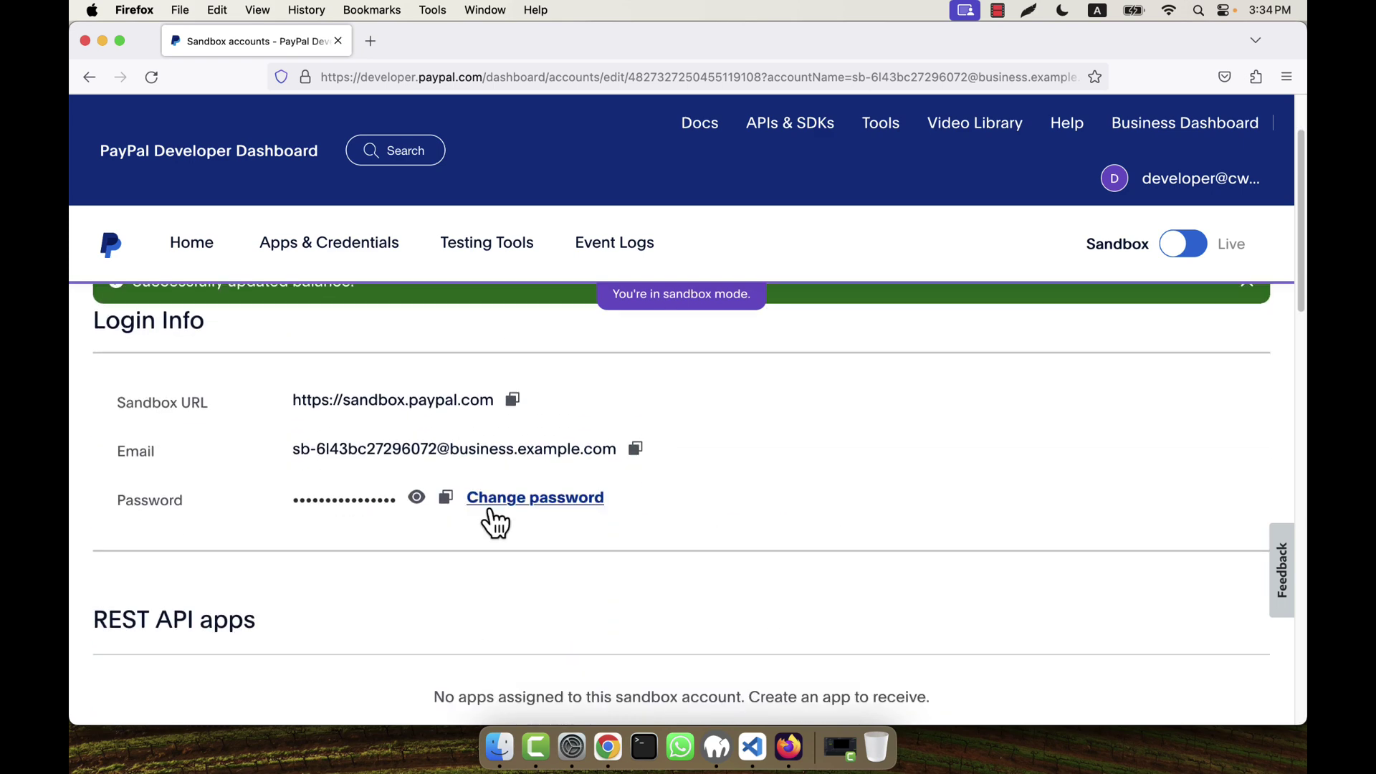
left_click(500, 498)
left_click(581, 285)
key("Escape")
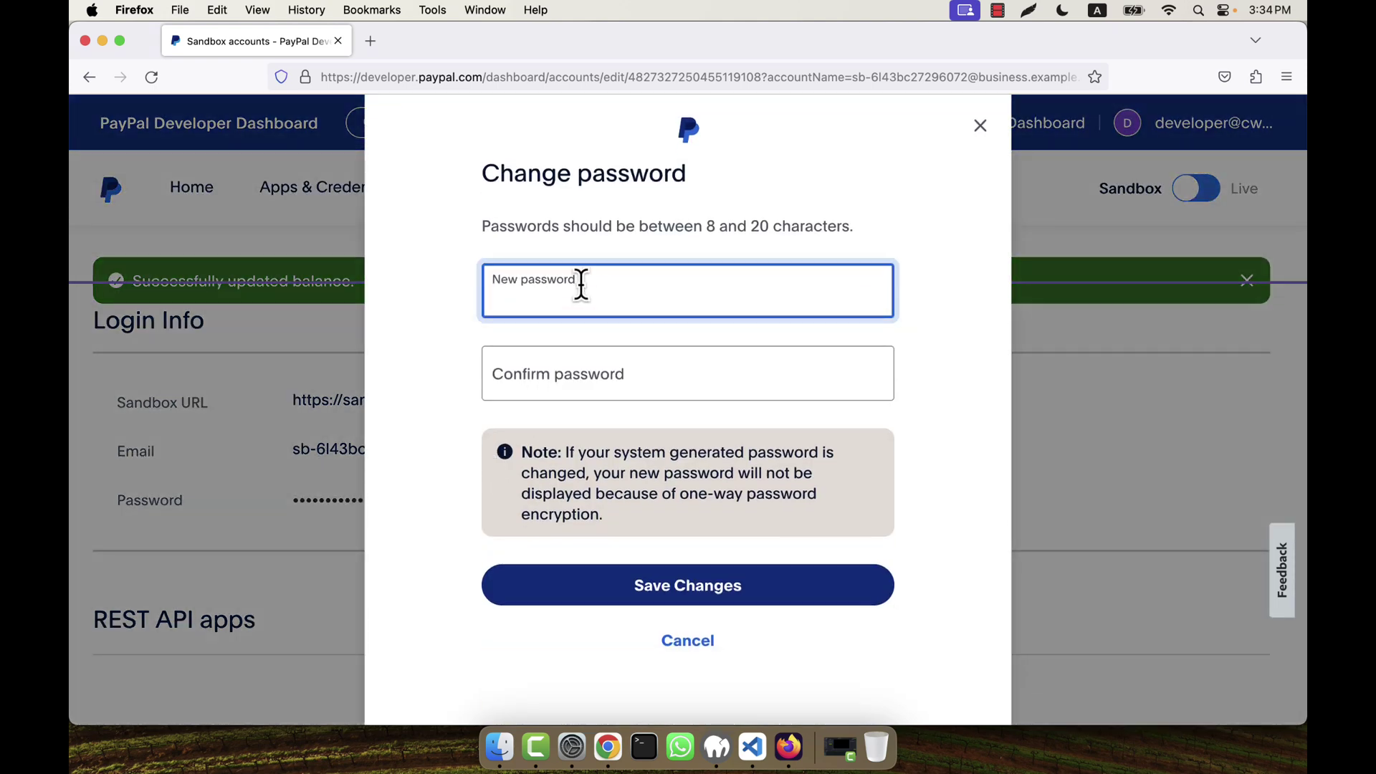
type("•••••••••")
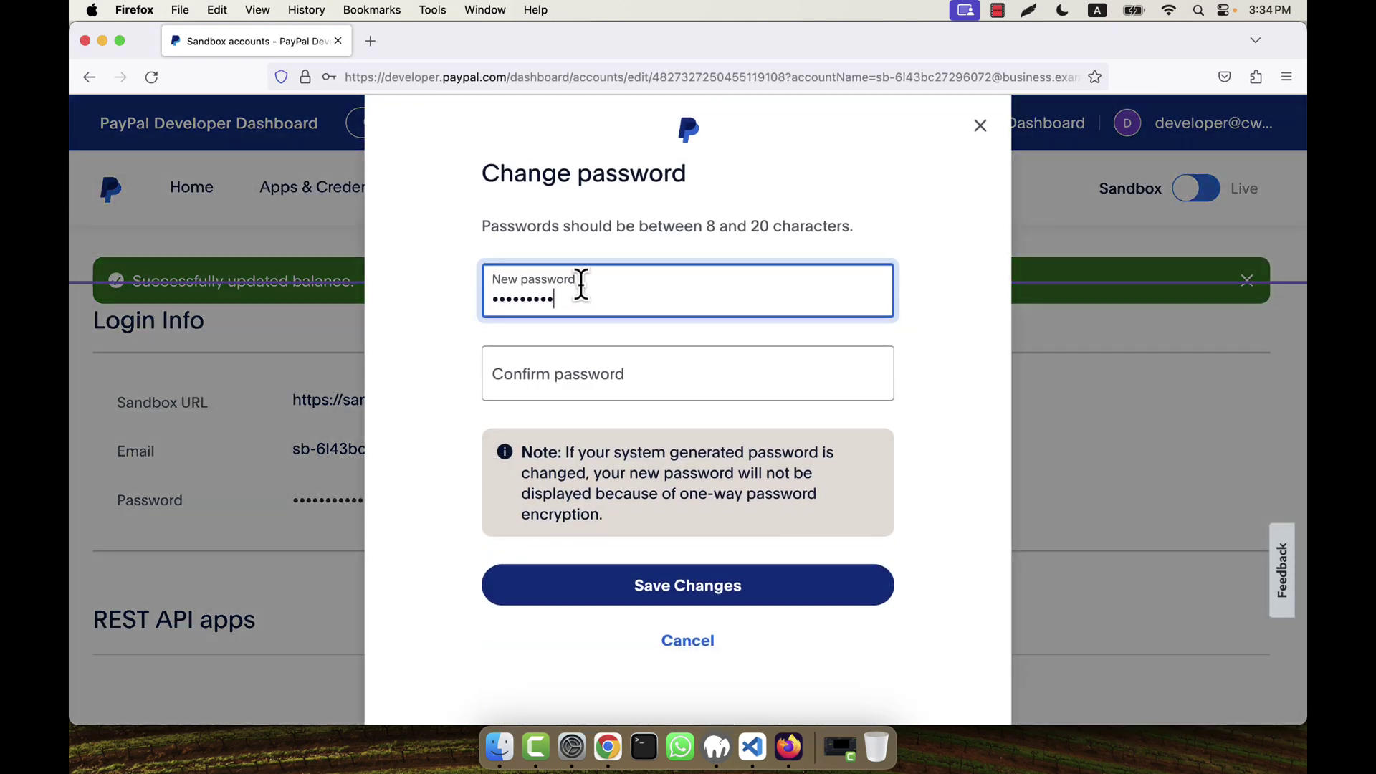
type("•")
key("Tab")
type("•••")
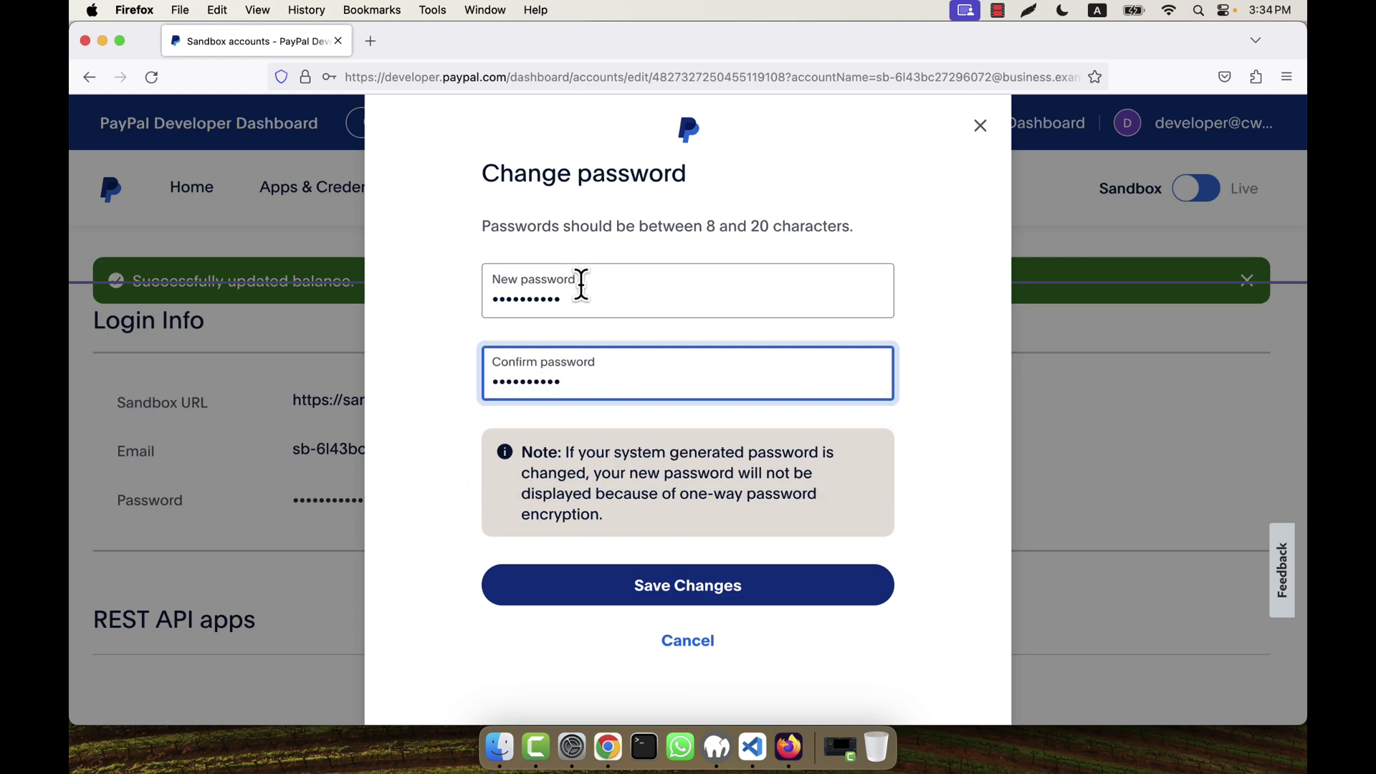
left_click(640, 589)
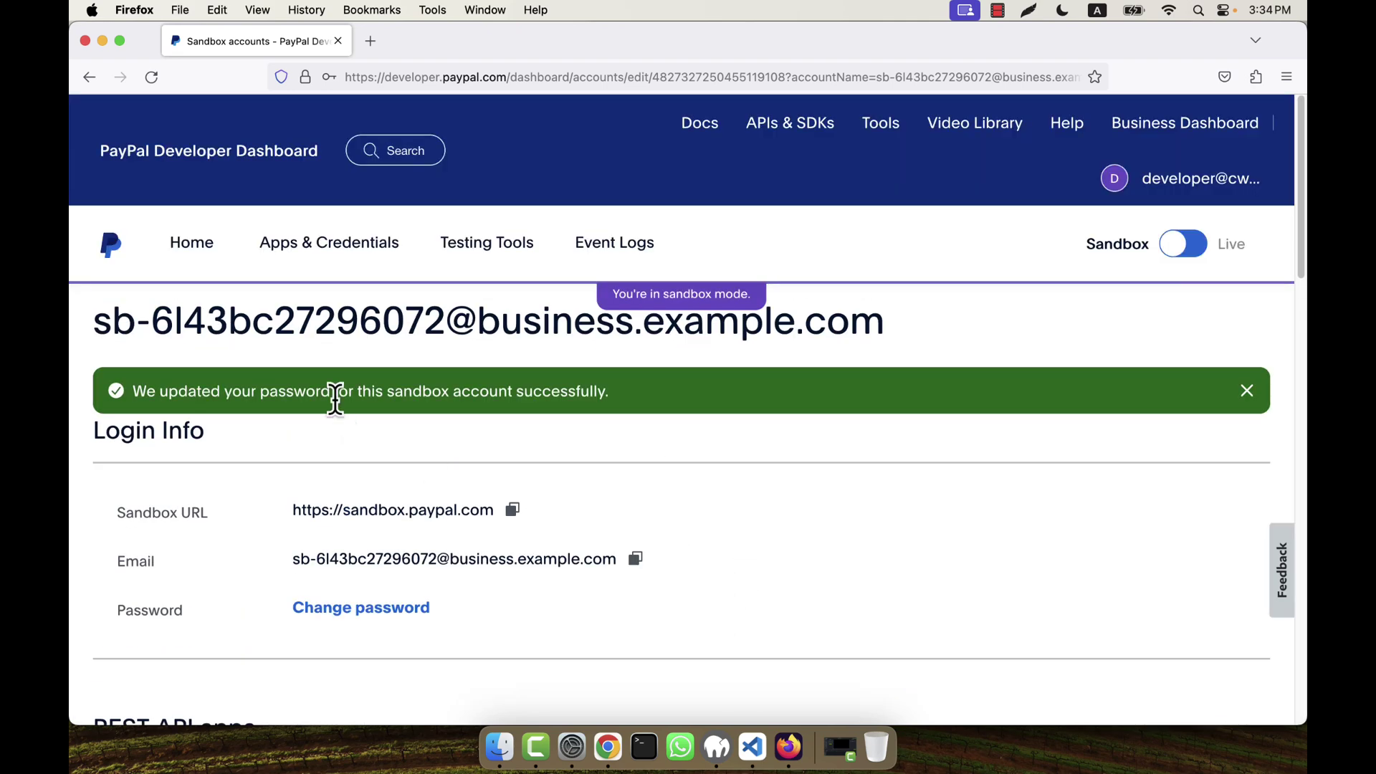
left_click(179, 252)
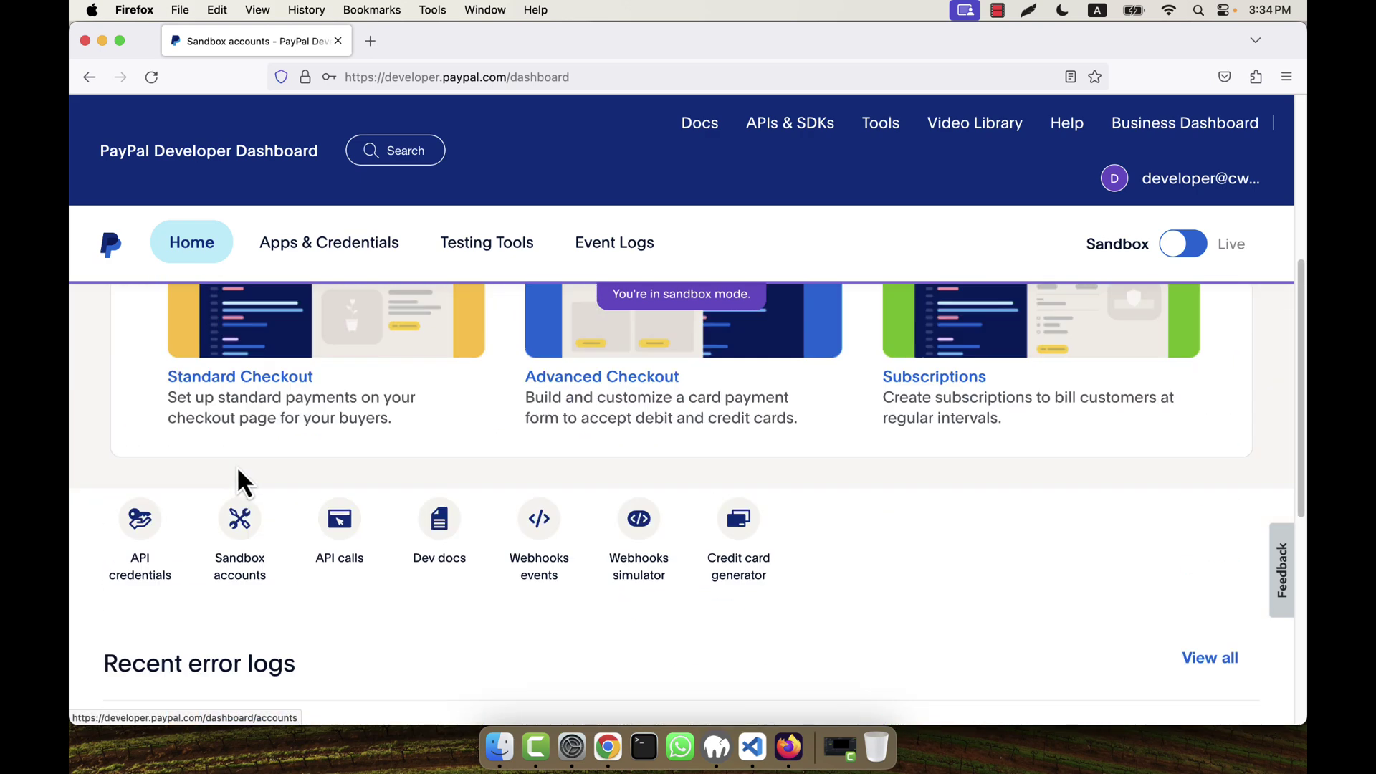
Step: Look over the two sandbox test accounts in the Sandbox accounts list
left_click(240, 548)
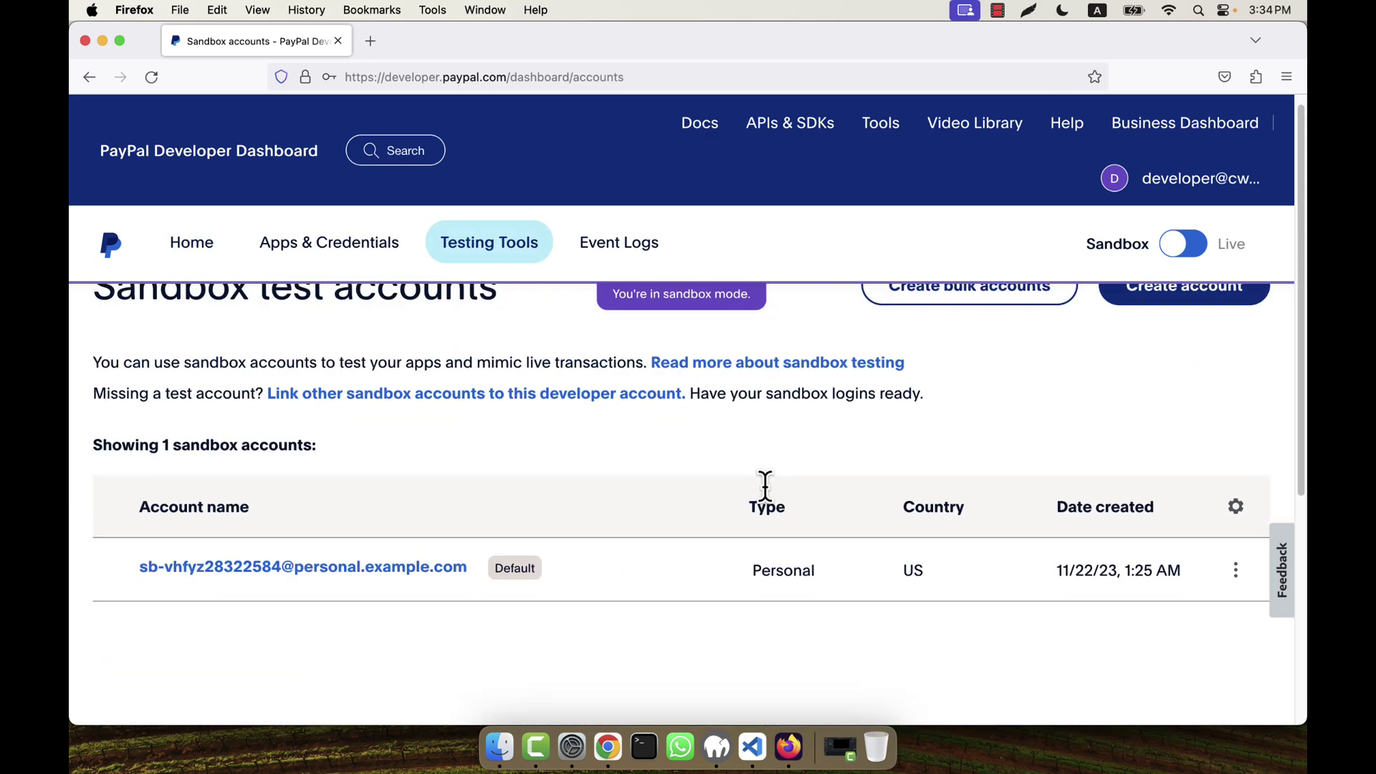
scroll(476, 446, "down", 3)
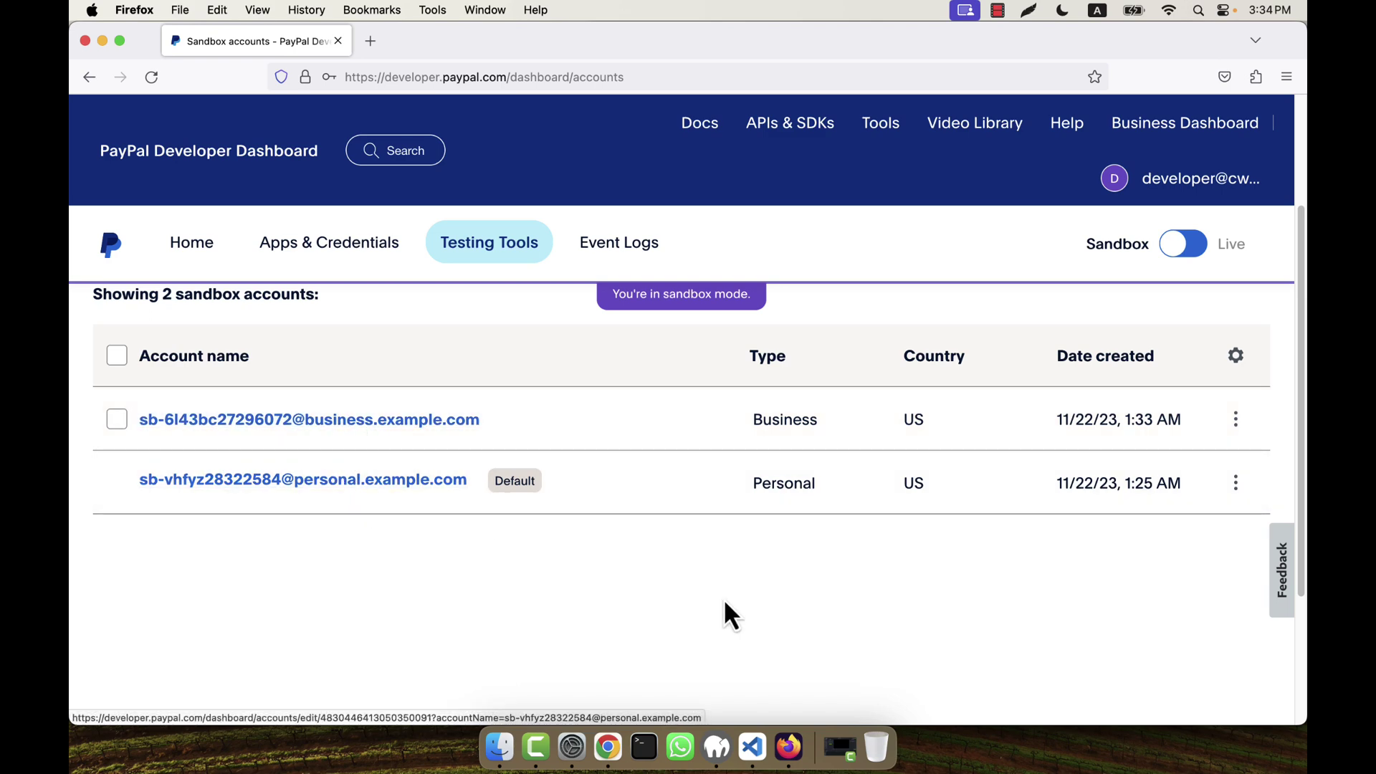
scroll(720, 579, "up", 1)
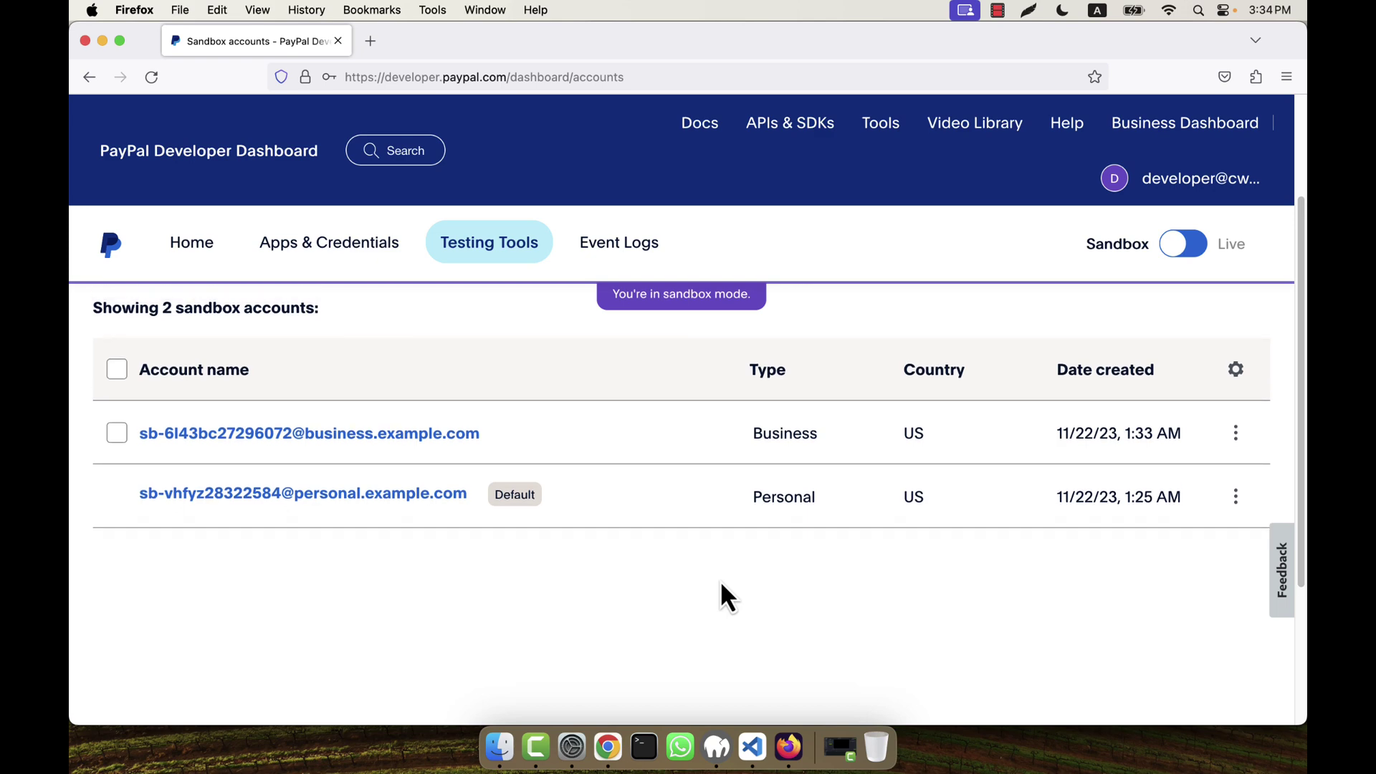
Step: Go to Apps & Credentials and check its empty REST API apps section
left_click(324, 257)
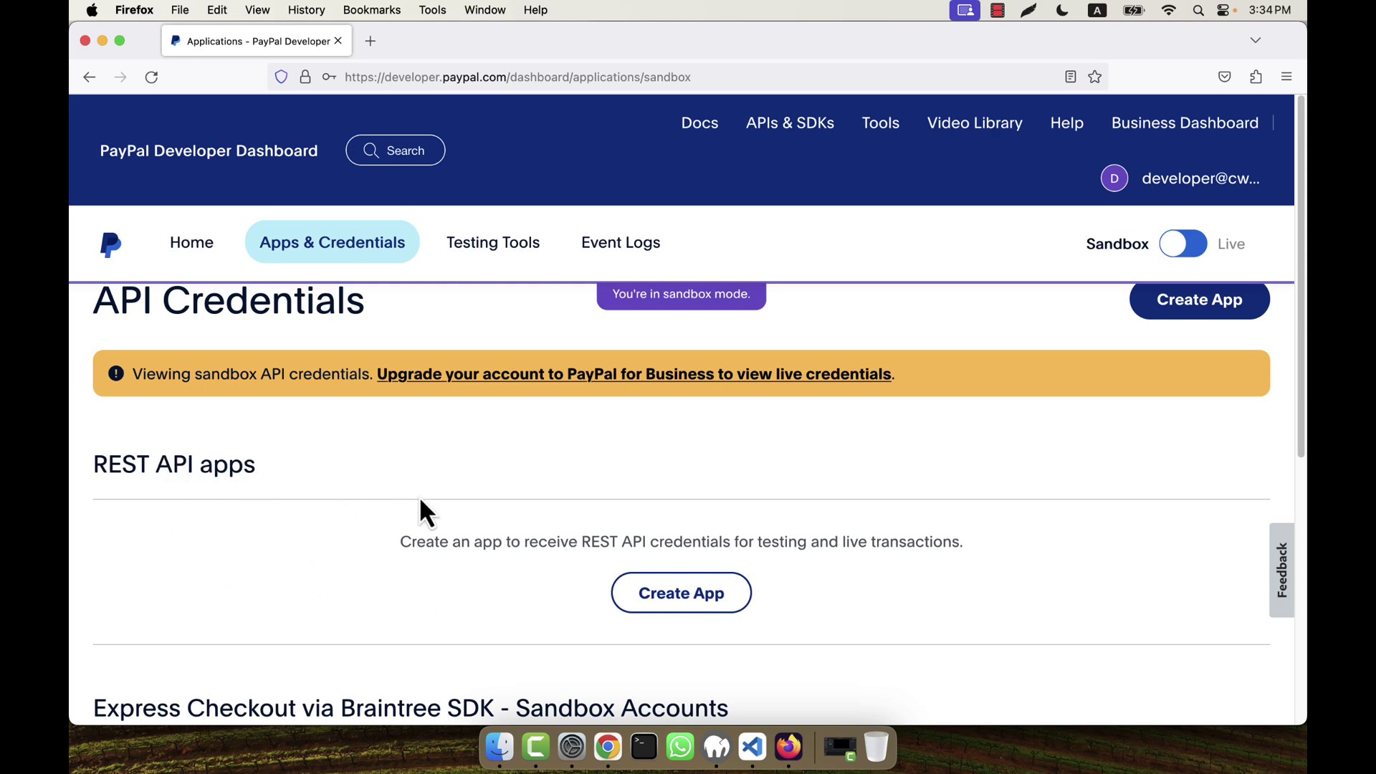
scroll(420, 501, "down", 5)
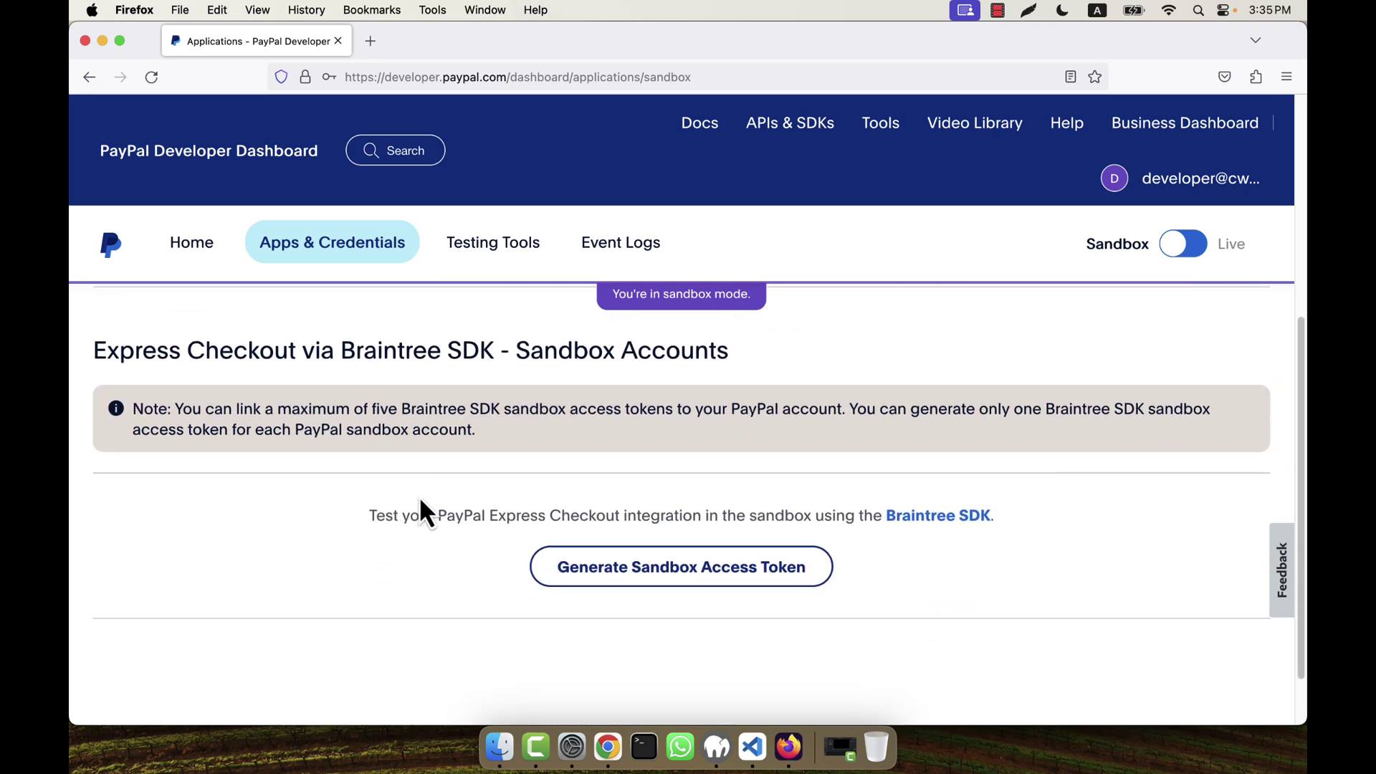
scroll(420, 502, "up", 4)
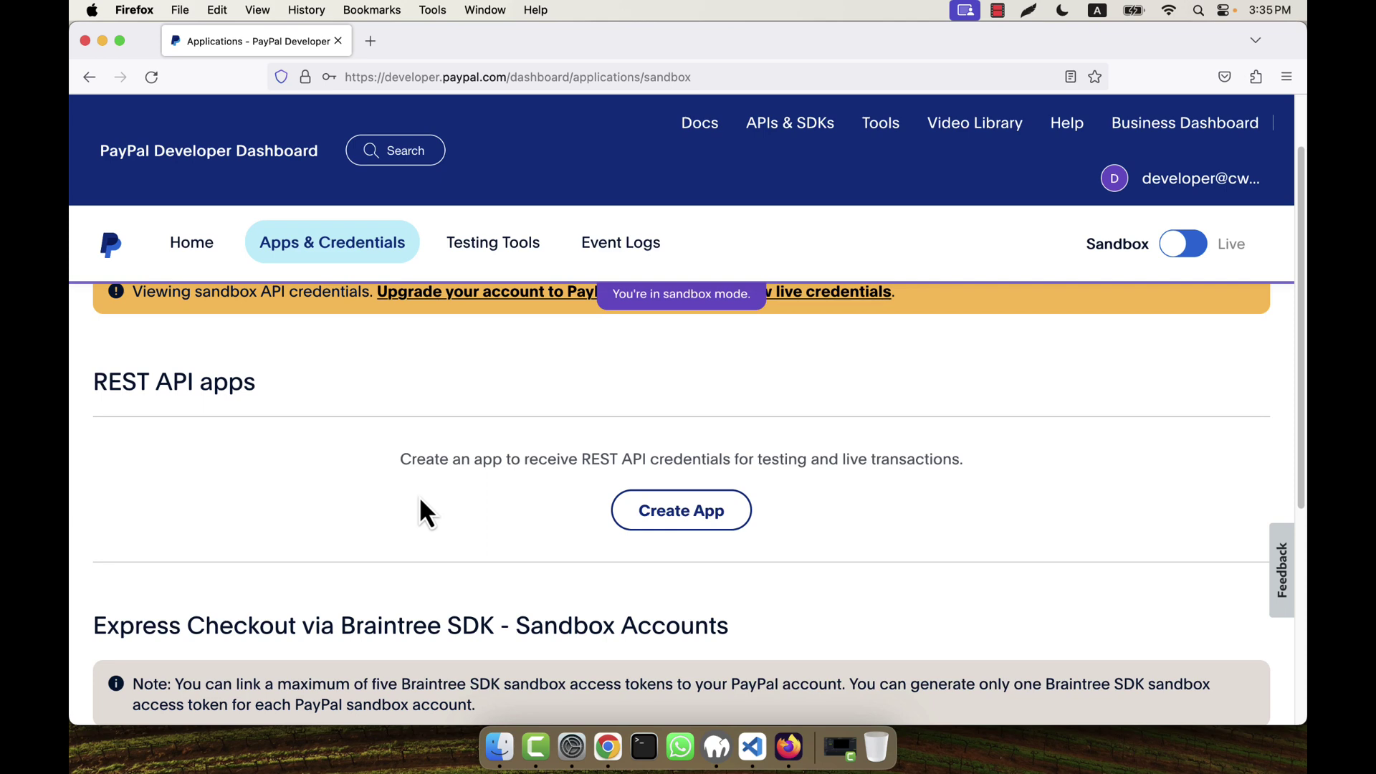
left_click(660, 513)
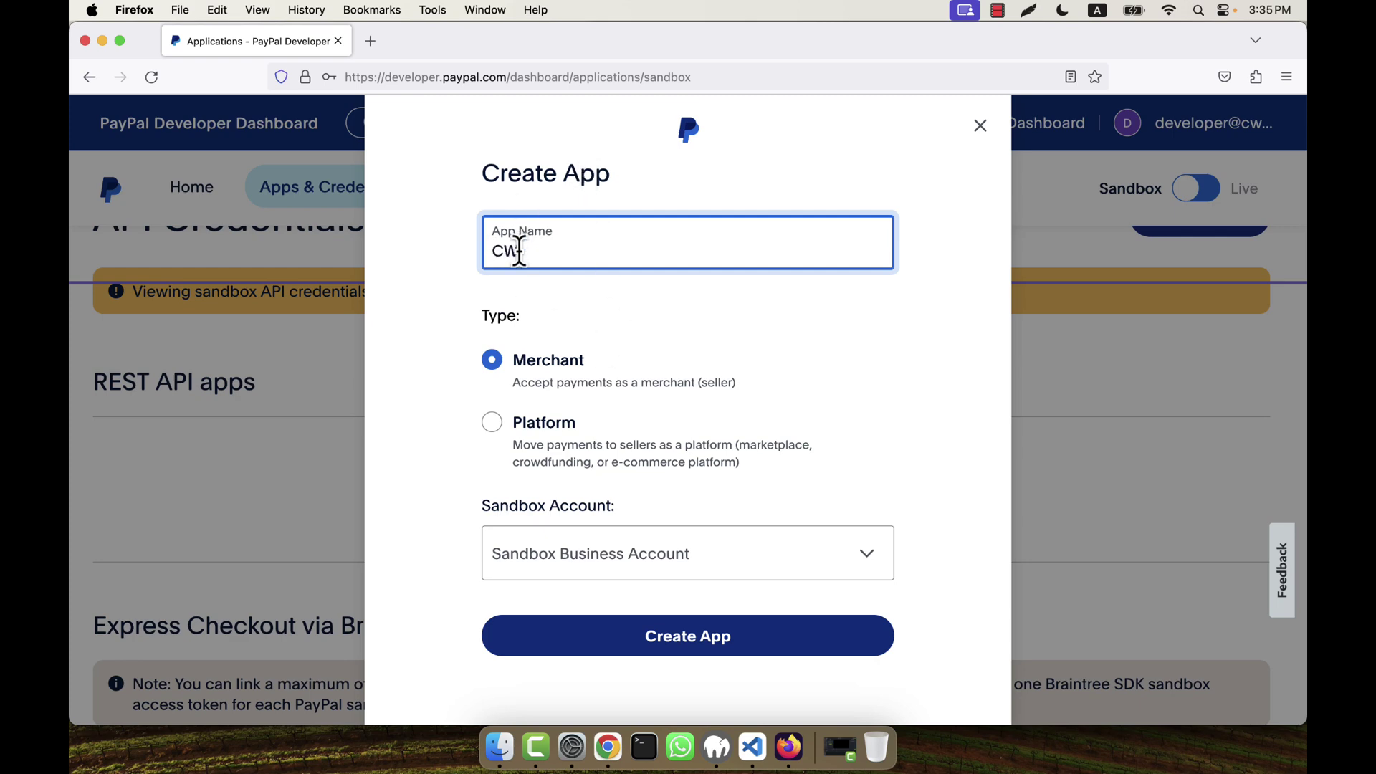
type("CWA Test App")
left_click(603, 560)
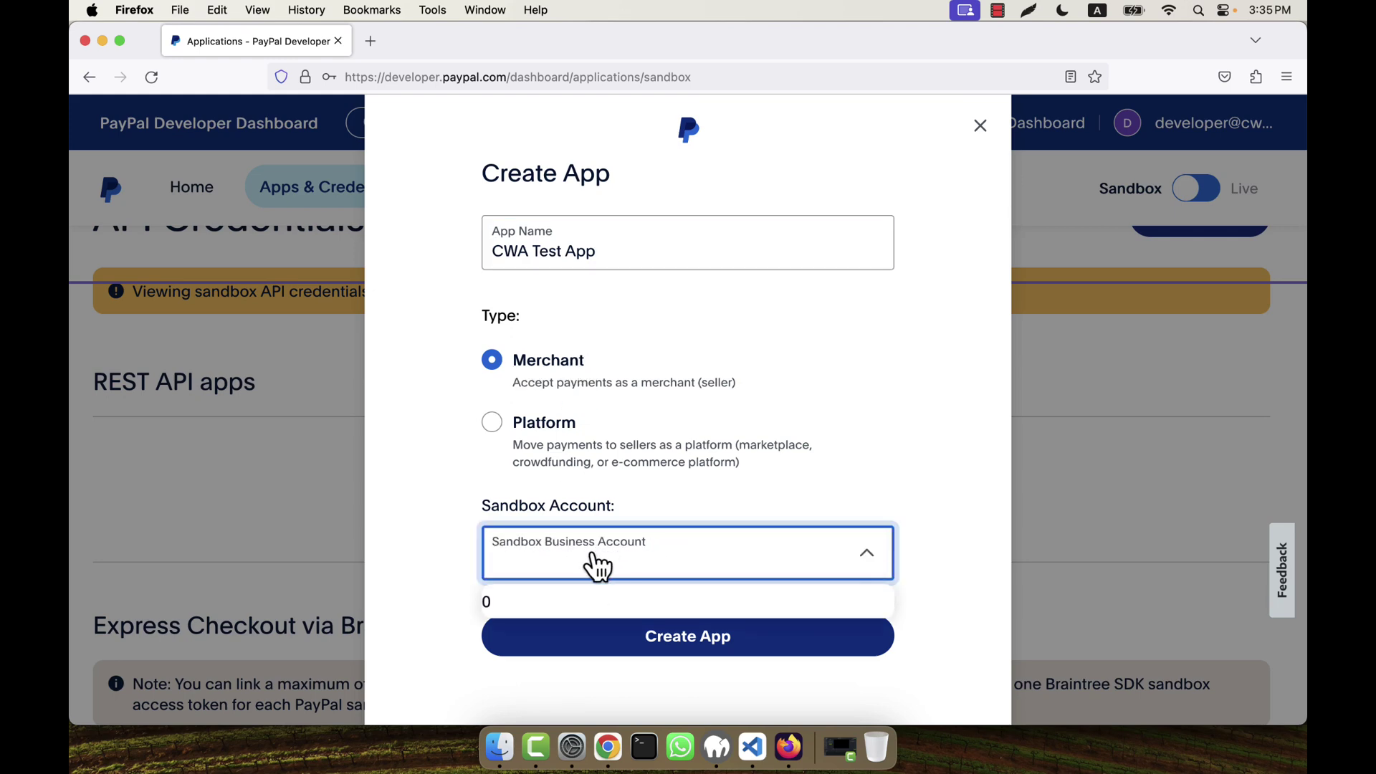
left_click(649, 584)
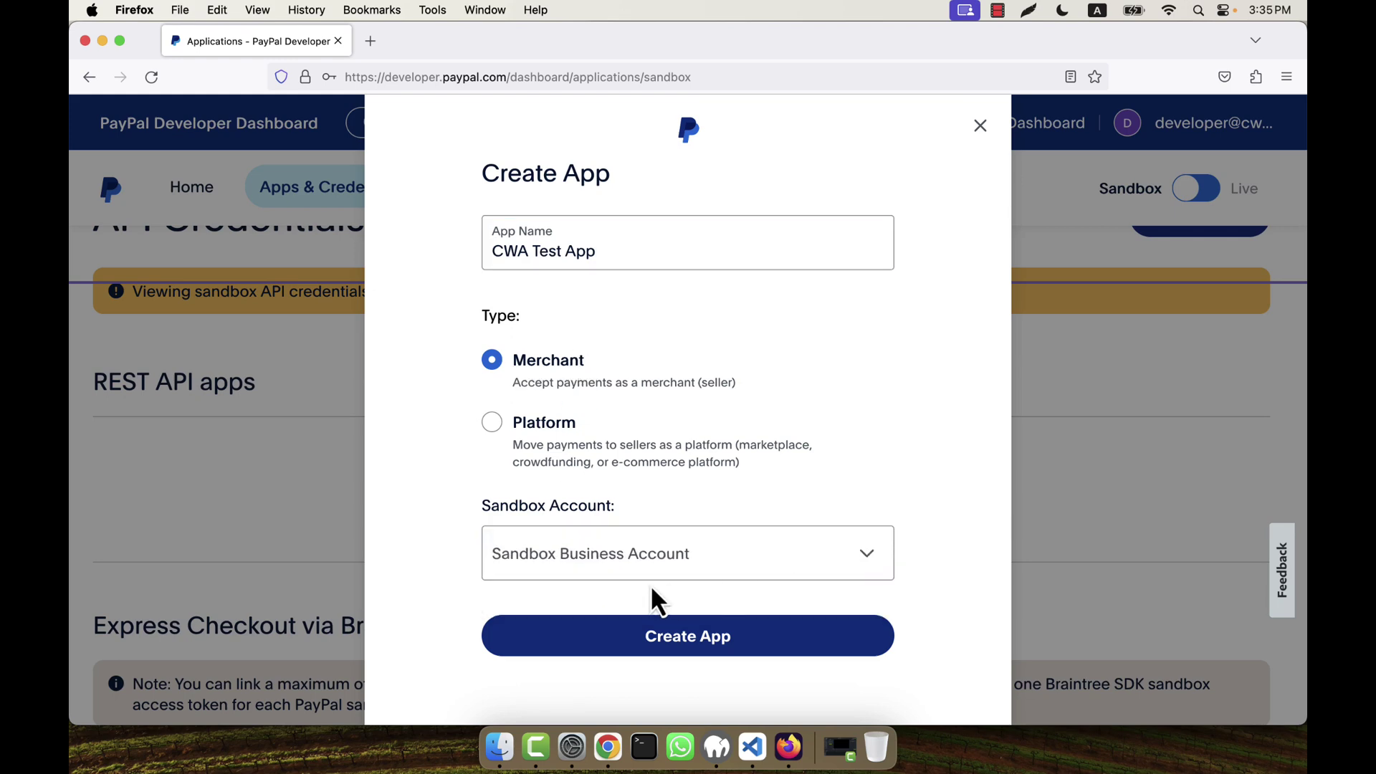
left_click(639, 563)
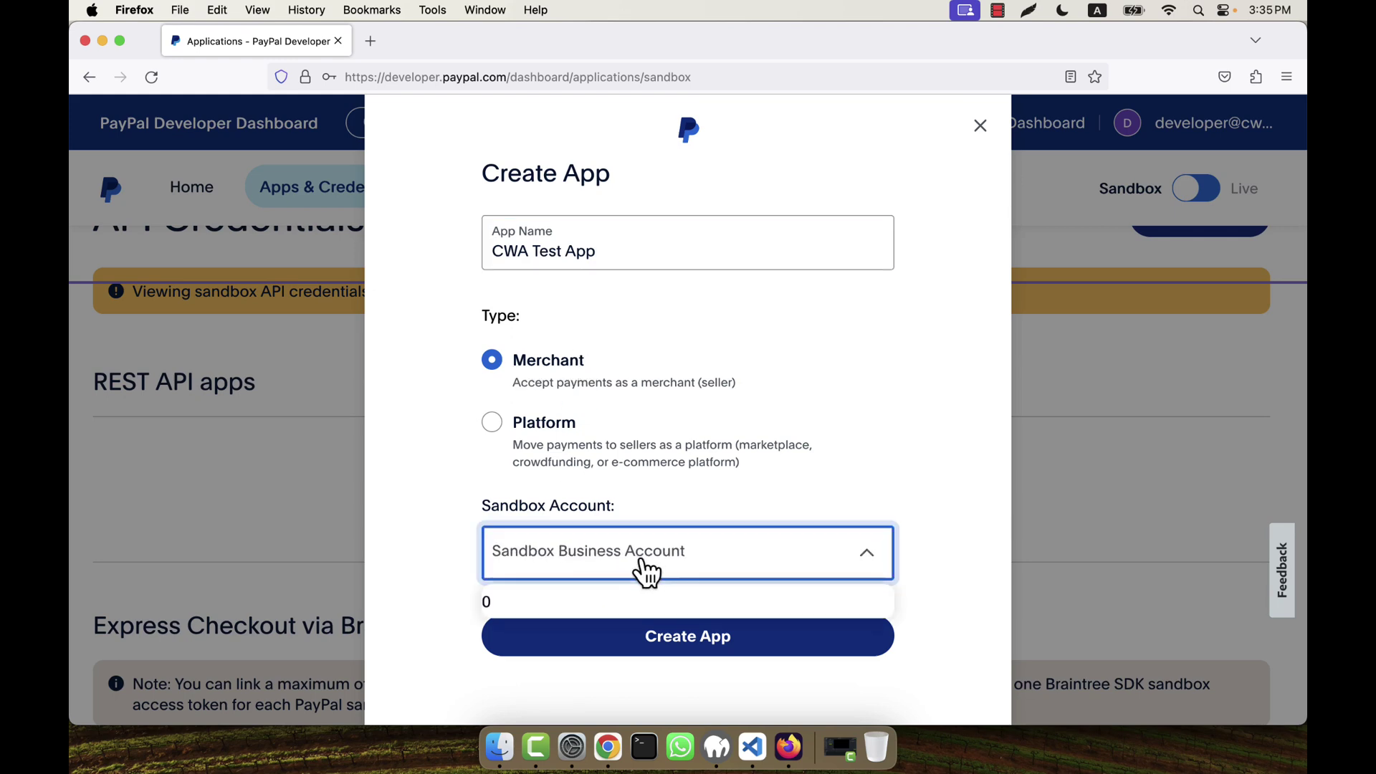
left_click(907, 437)
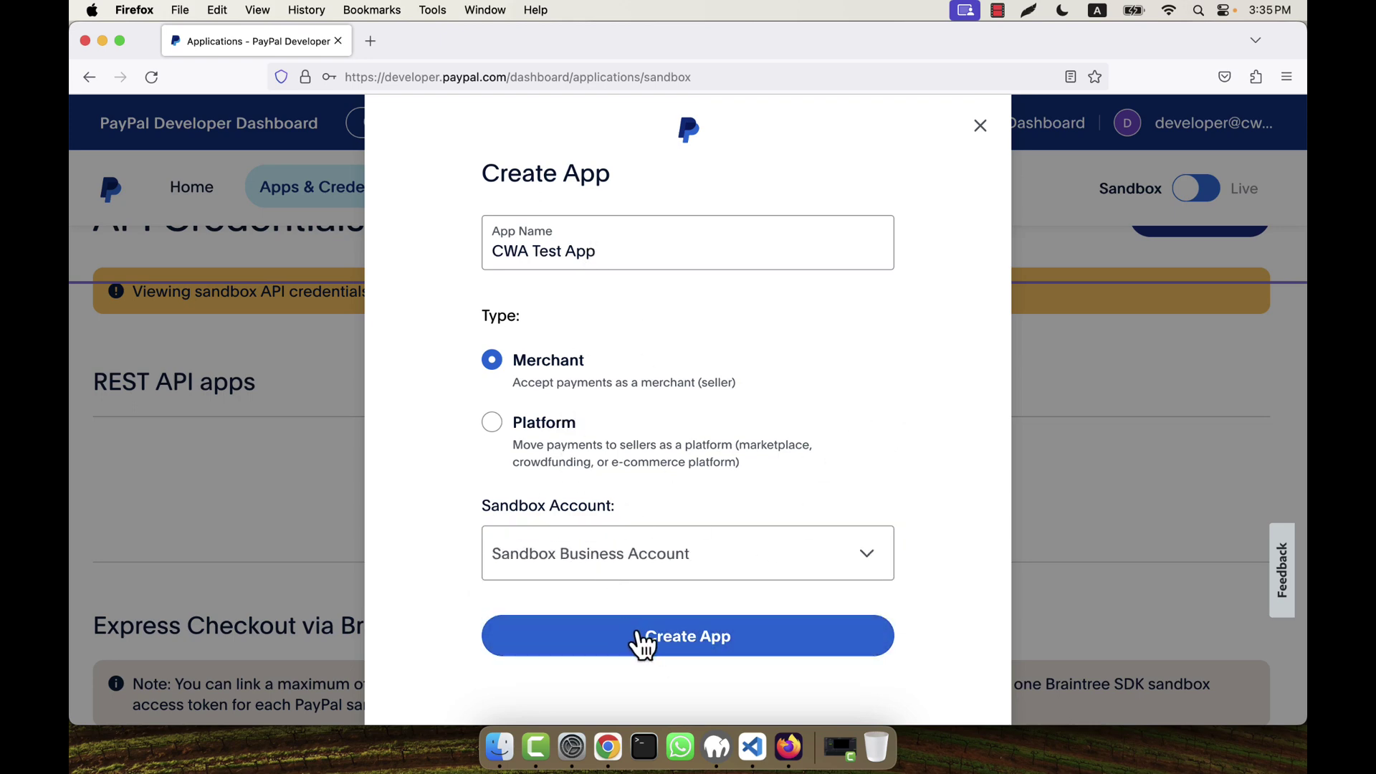
left_click(641, 625)
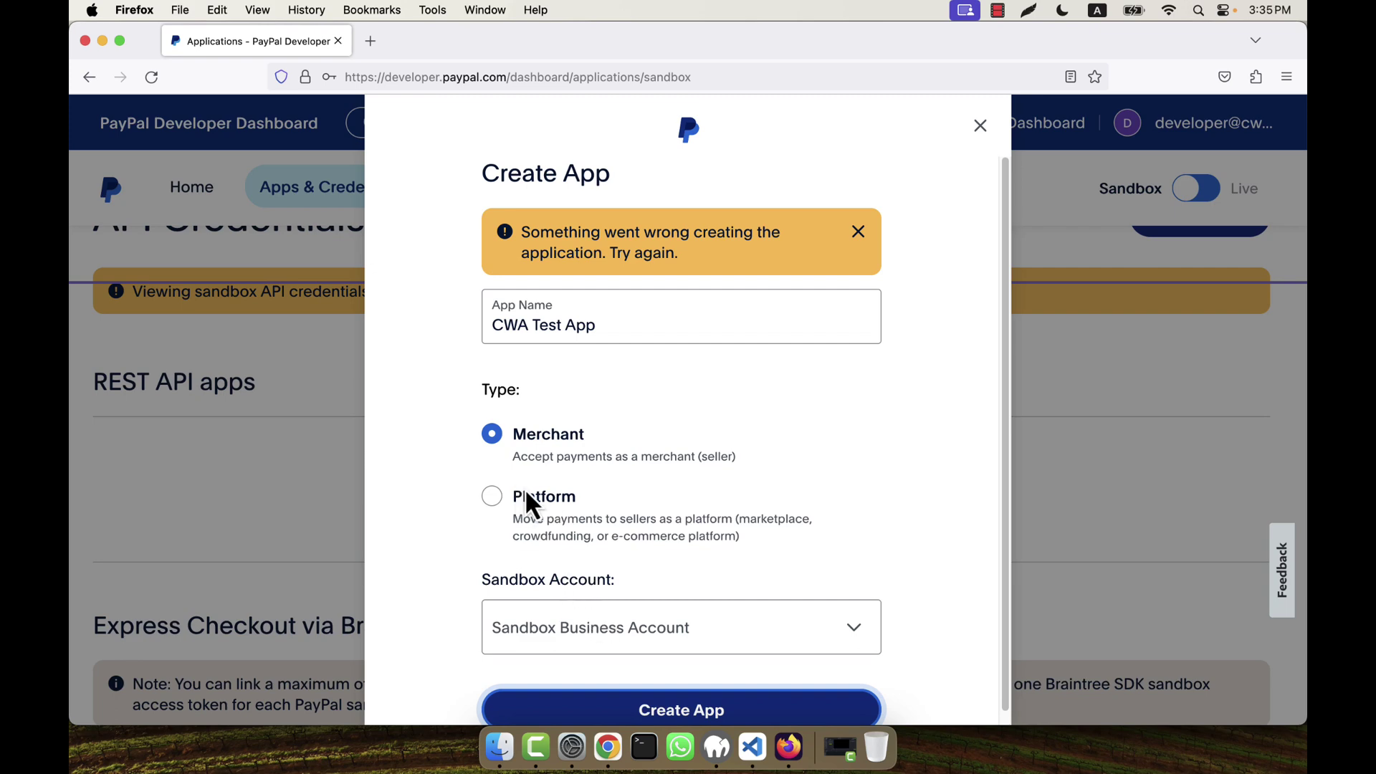
left_click(595, 634)
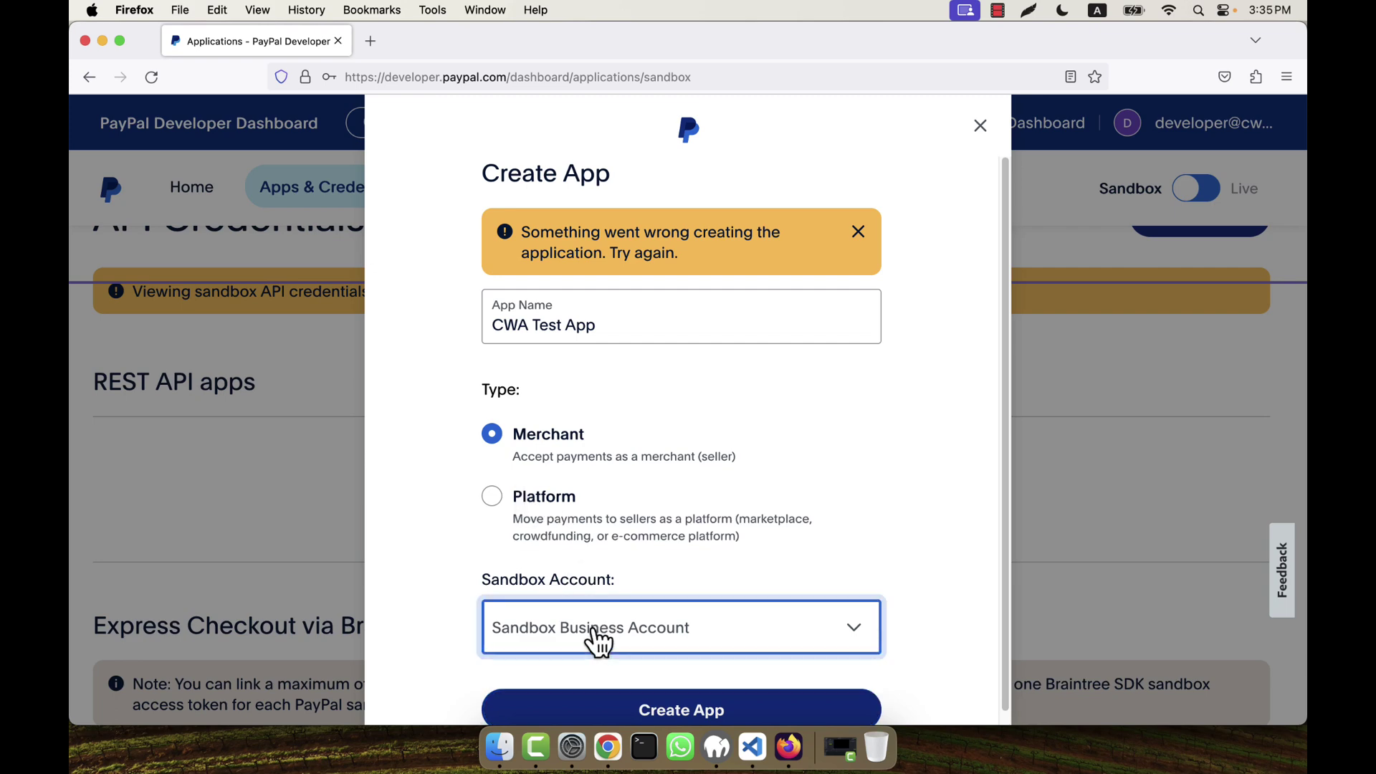
left_click(638, 638)
left_click(980, 126)
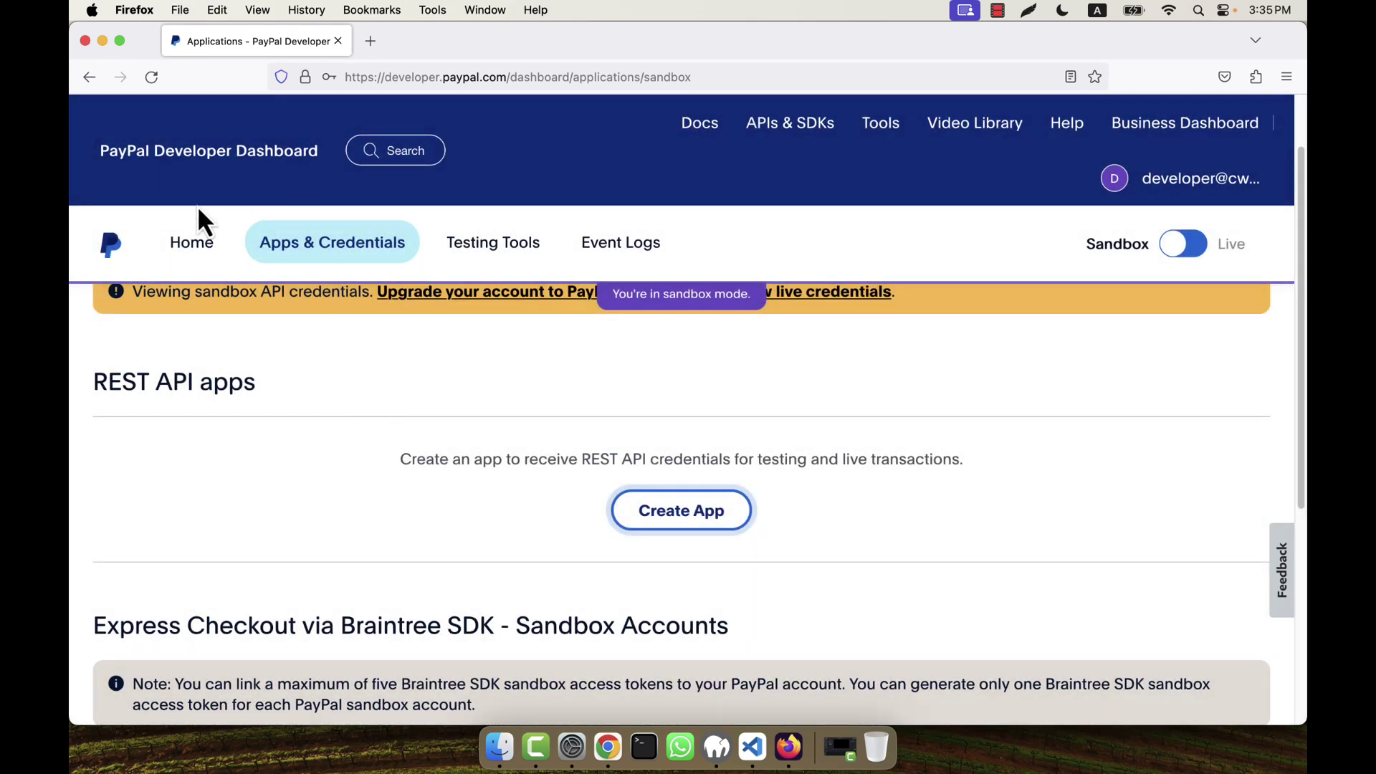
Step: From Sandbox accounts, View/Edit the business account and scroll to its empty REST API apps section
left_click(161, 260)
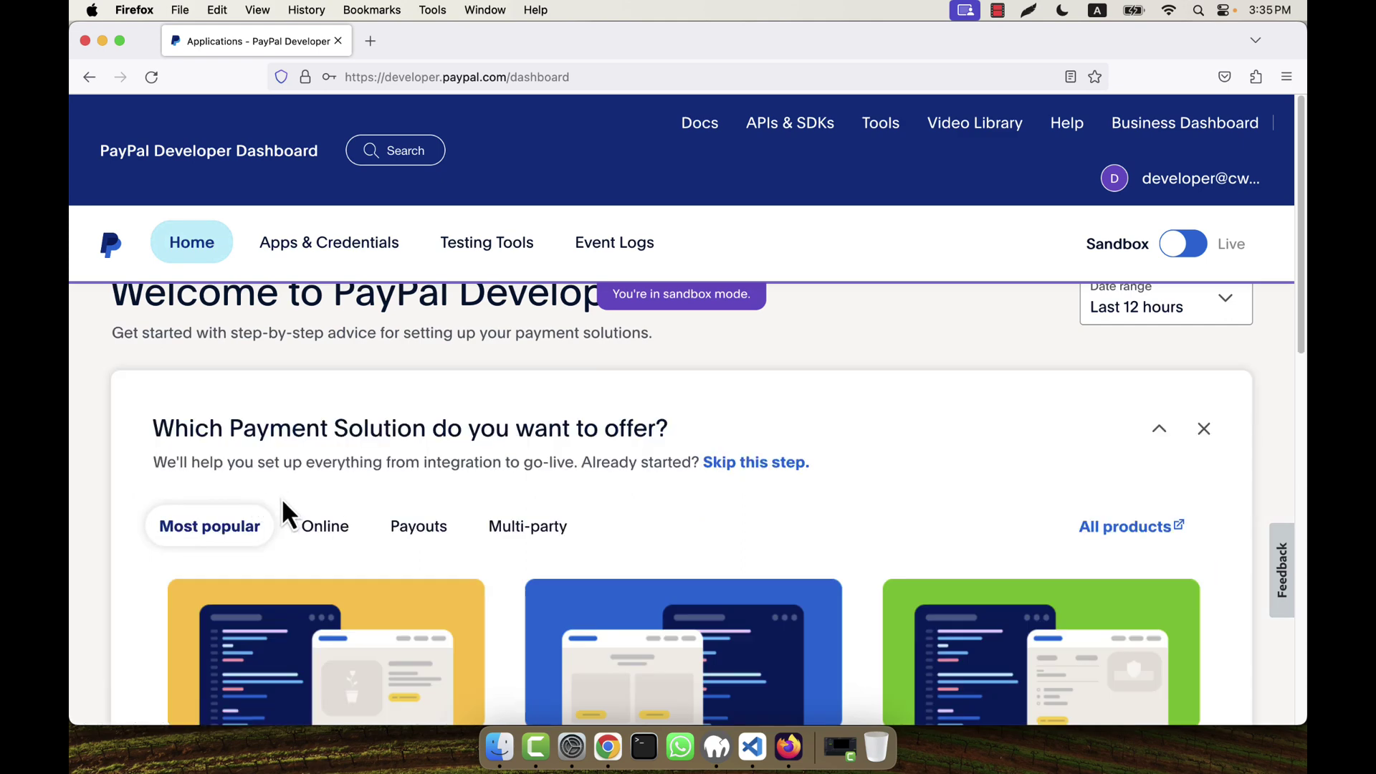
scroll(282, 500, "down", 8)
left_click(243, 448)
scroll(393, 501, "down", 3)
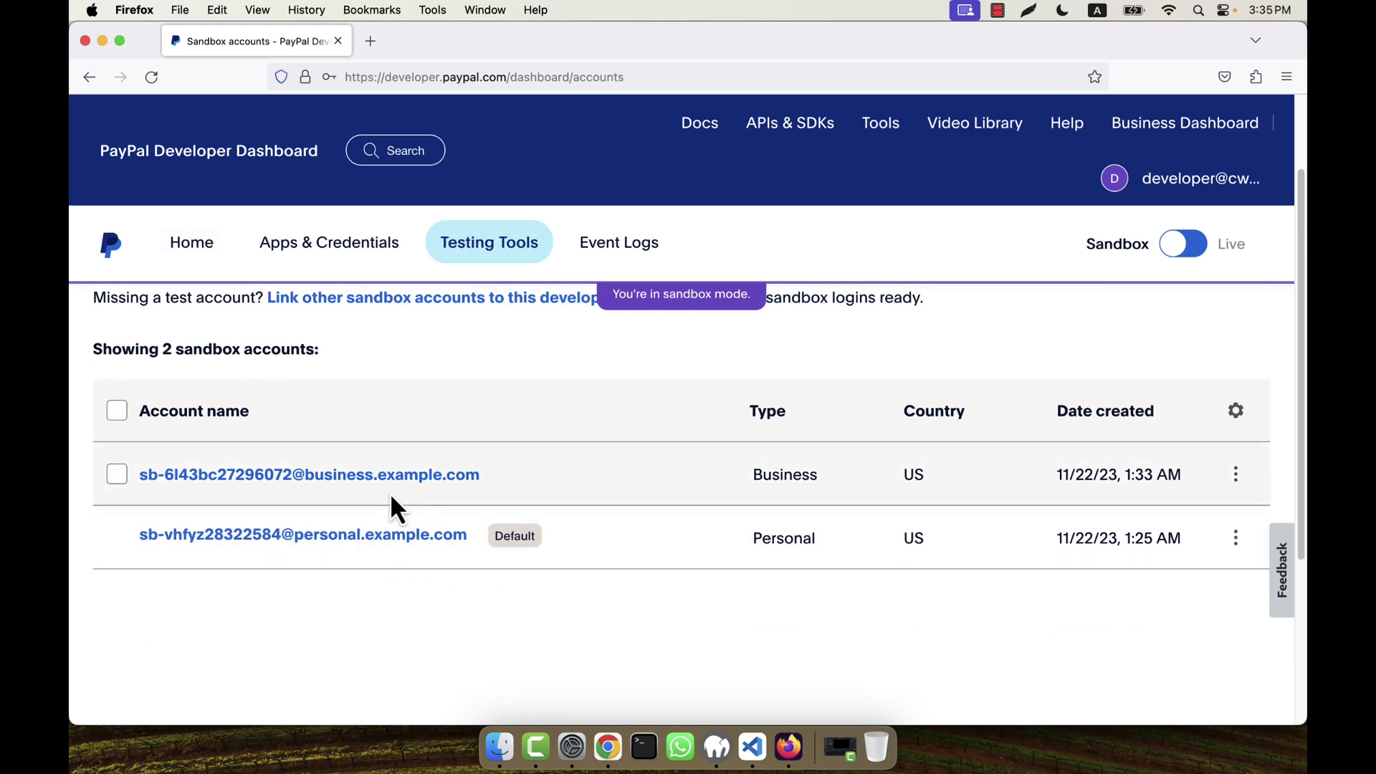
left_click(1233, 475)
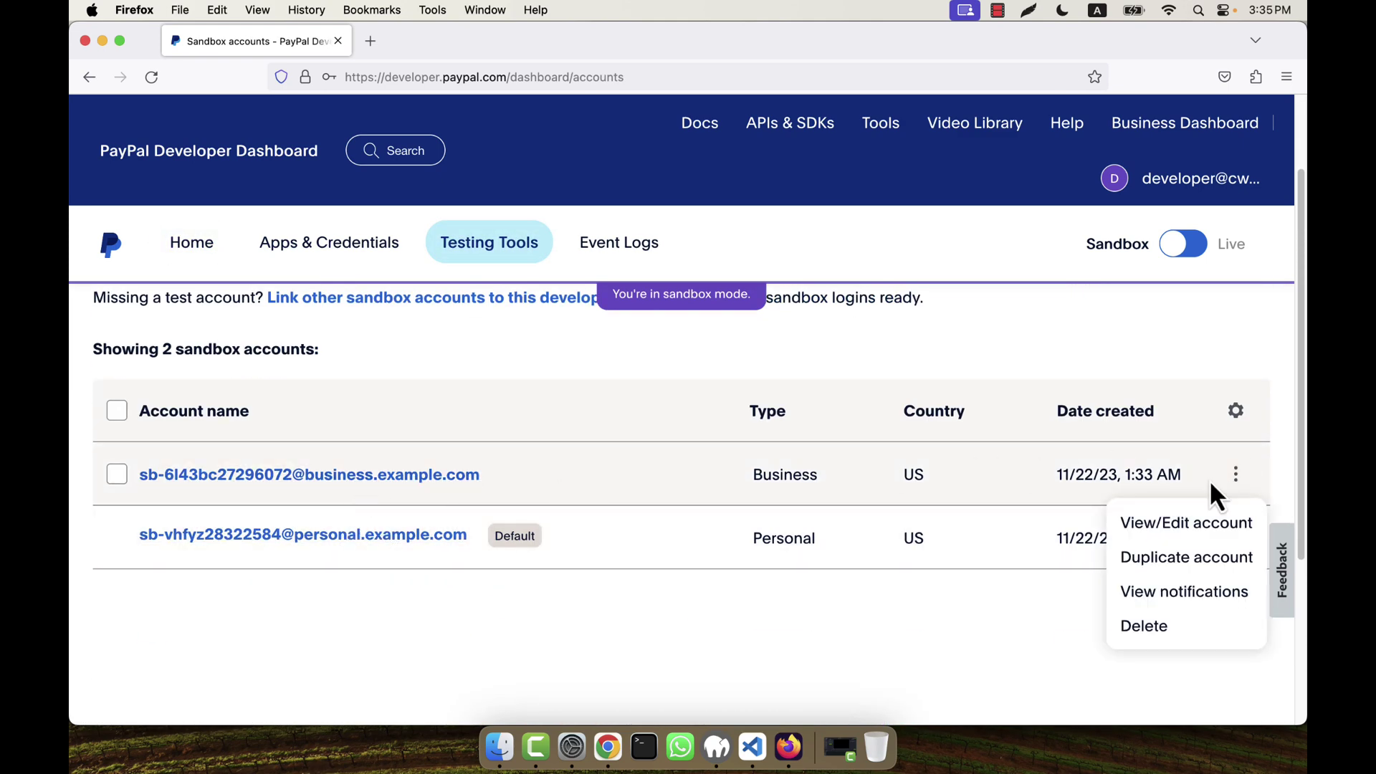
left_click(1188, 524)
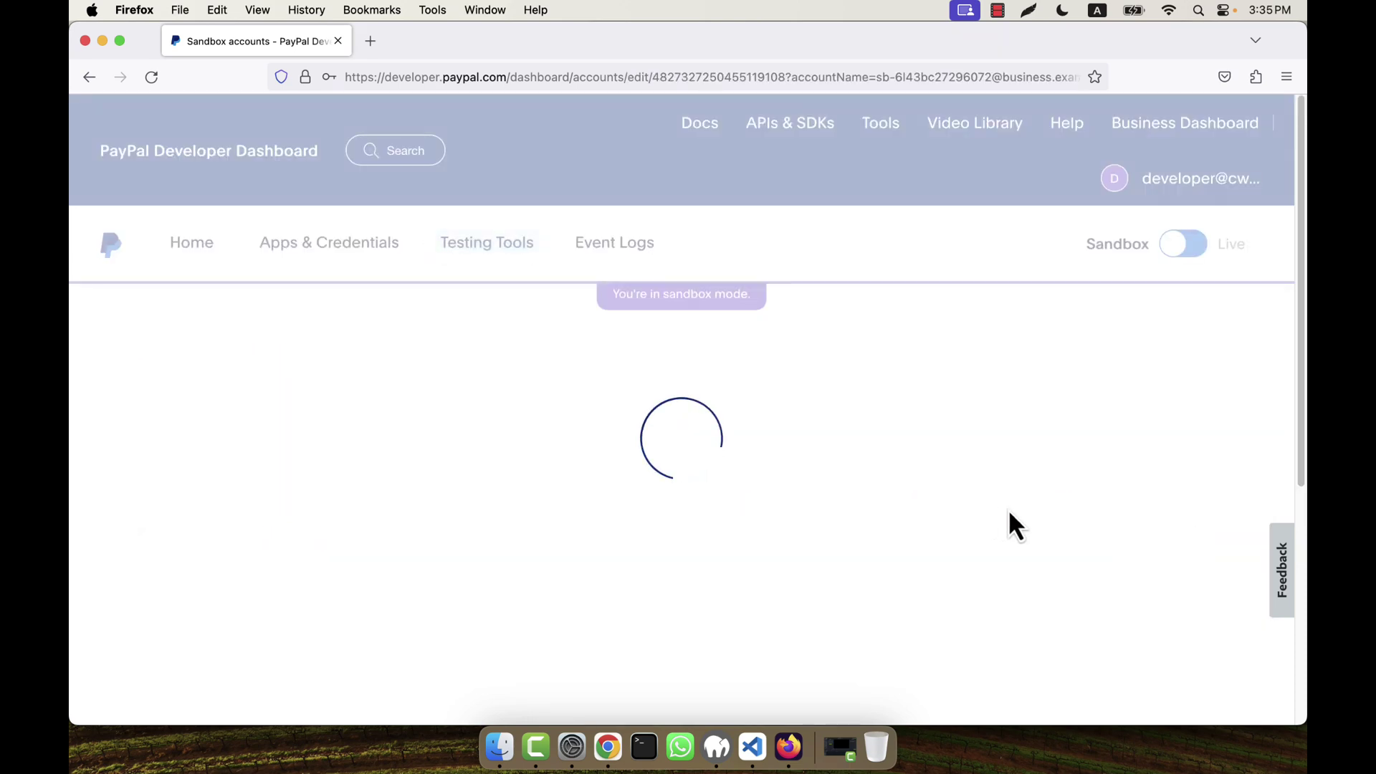
scroll(1018, 526, "down", 4)
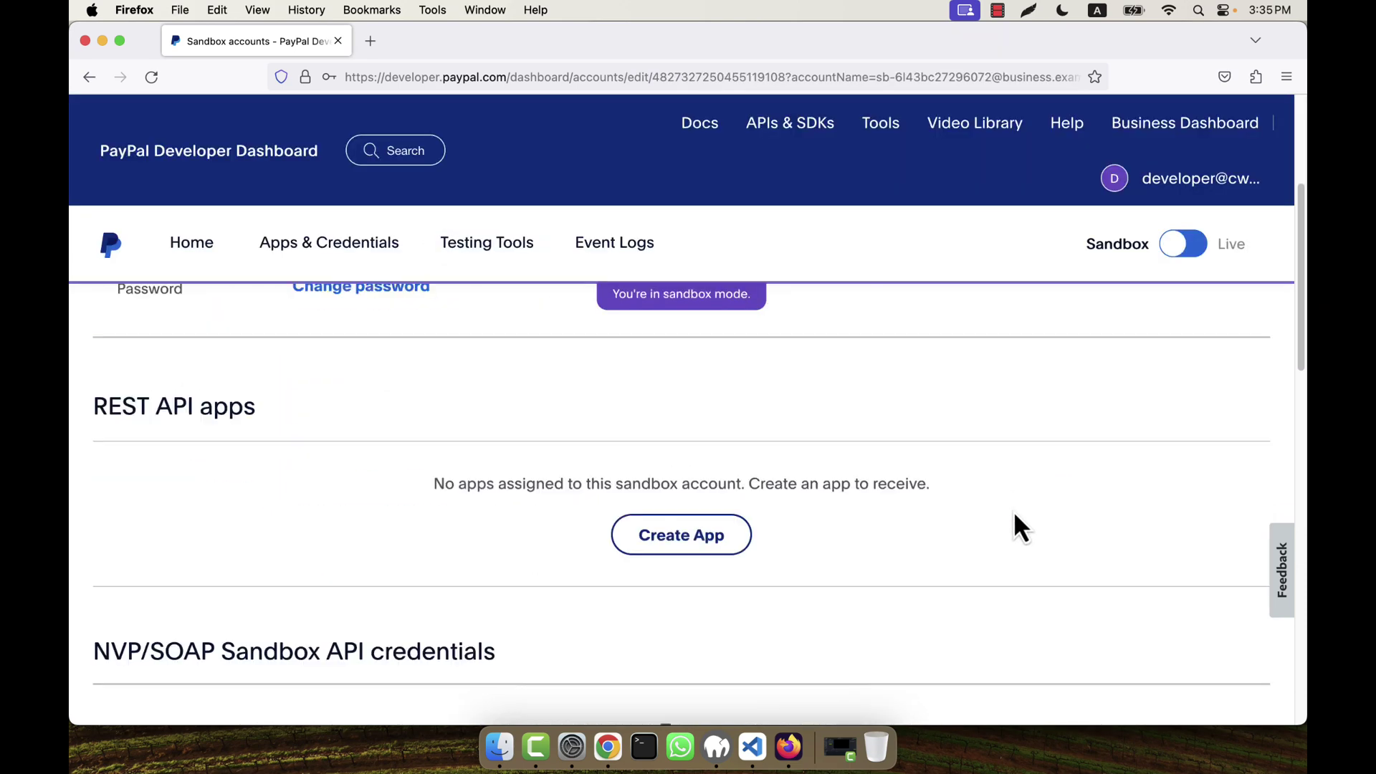
scroll(1017, 526, "down", 2)
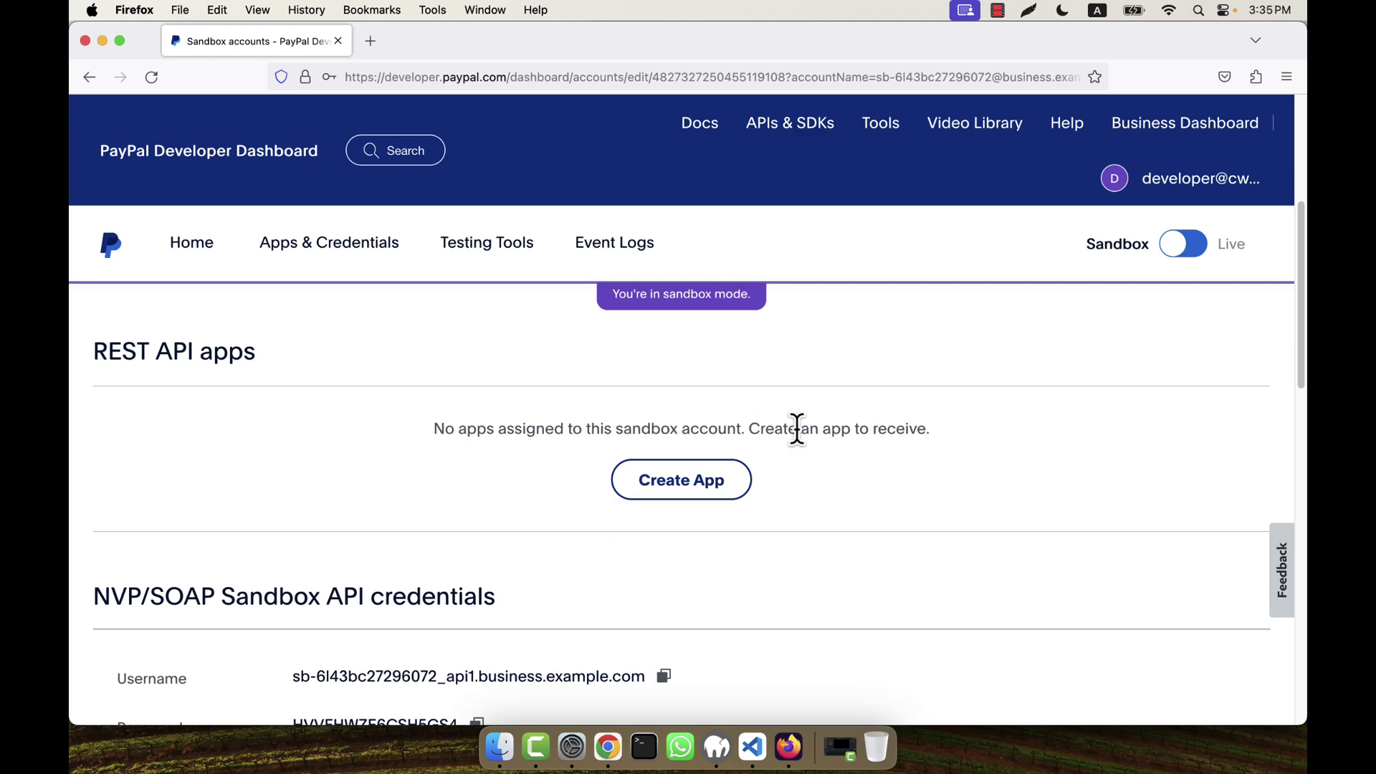
Step: Create a Merchant REST API app named 'CWA Test App' on the business sandbox account
left_click(681, 479)
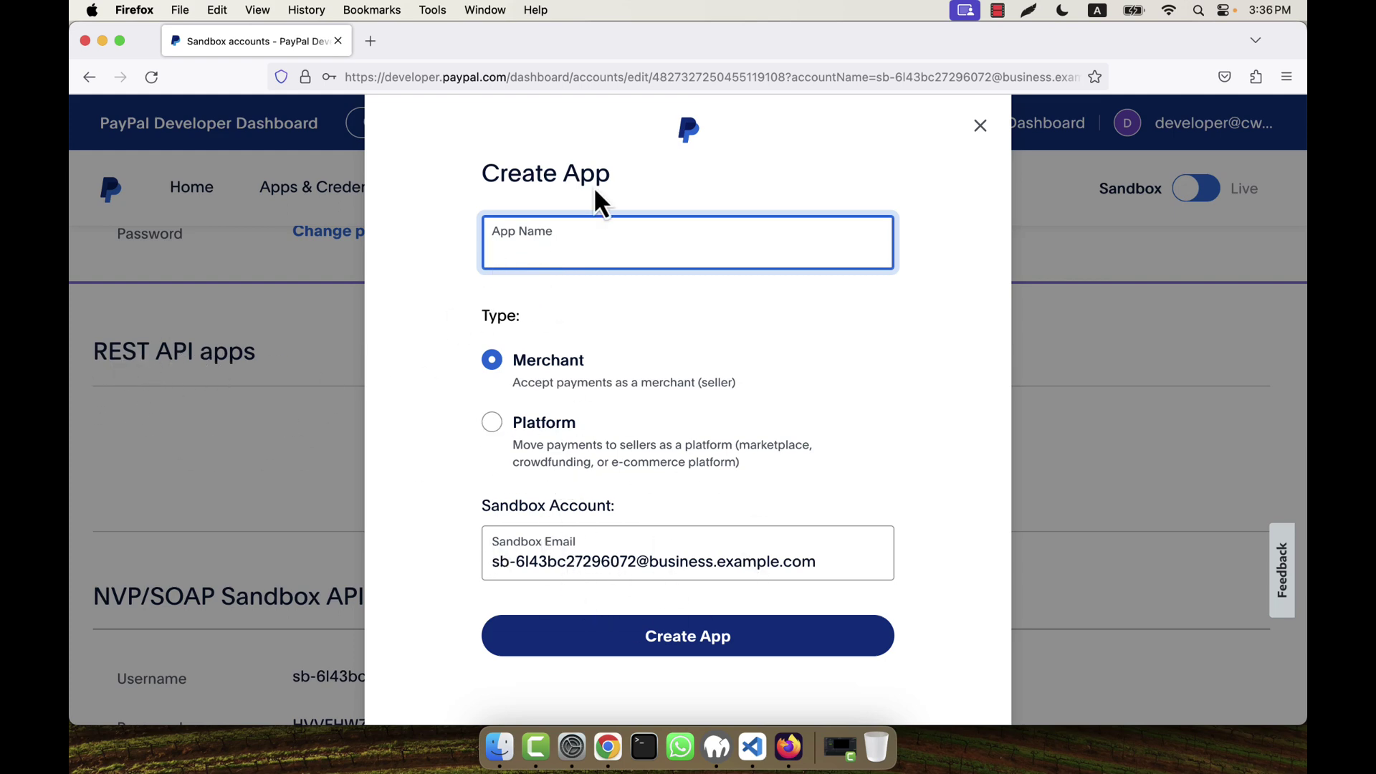
type("CWA Test App")
left_click(536, 565)
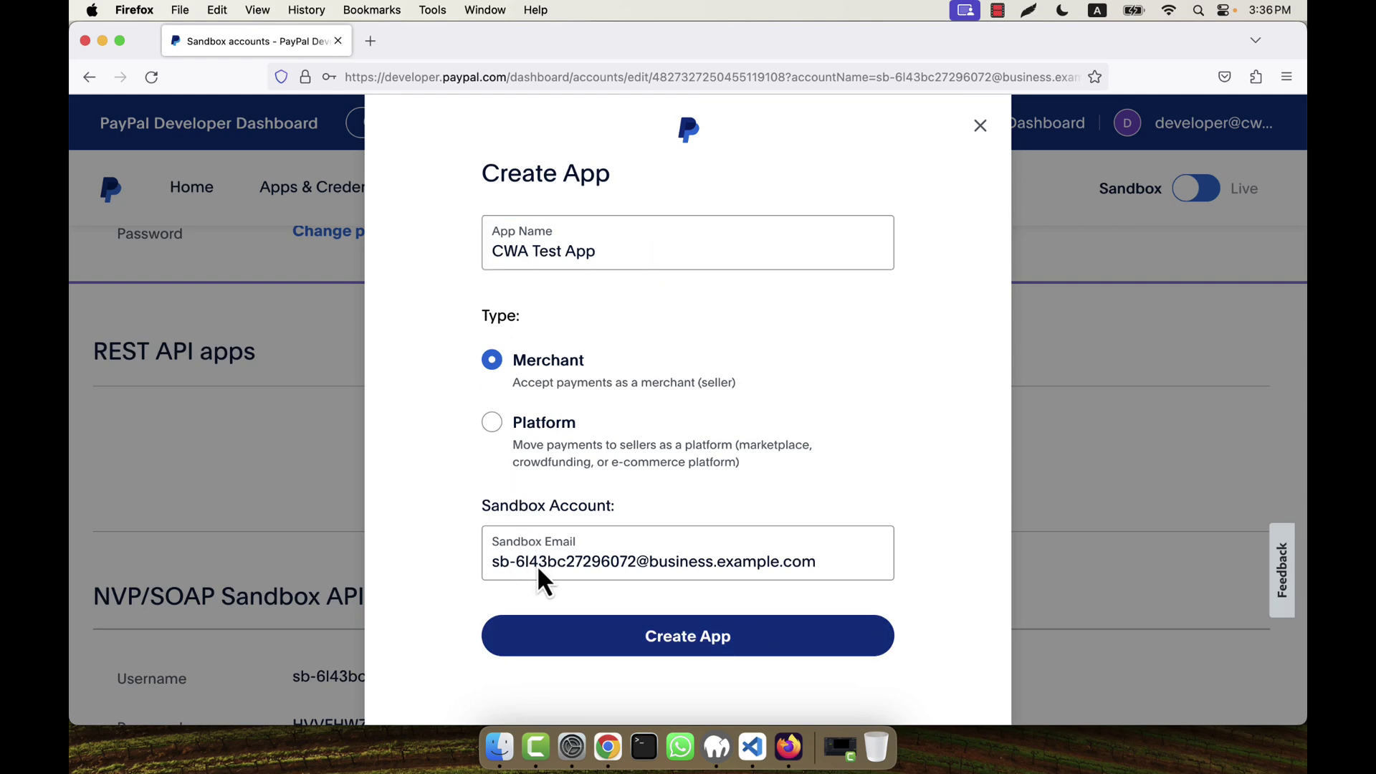
left_click(659, 645)
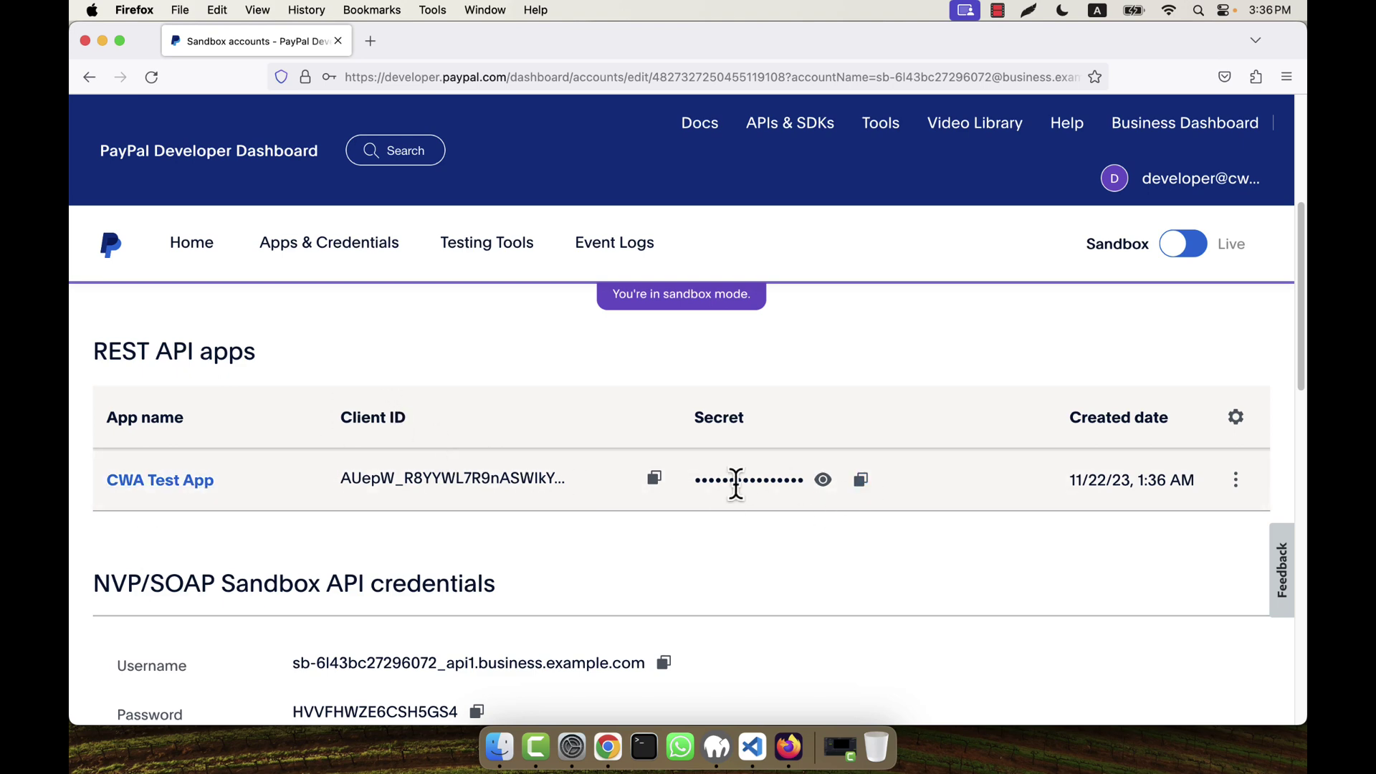
Step: Check the Apps & Credentials page for the new CWA Test App
left_click(312, 253)
scroll(843, 516, "down", 5)
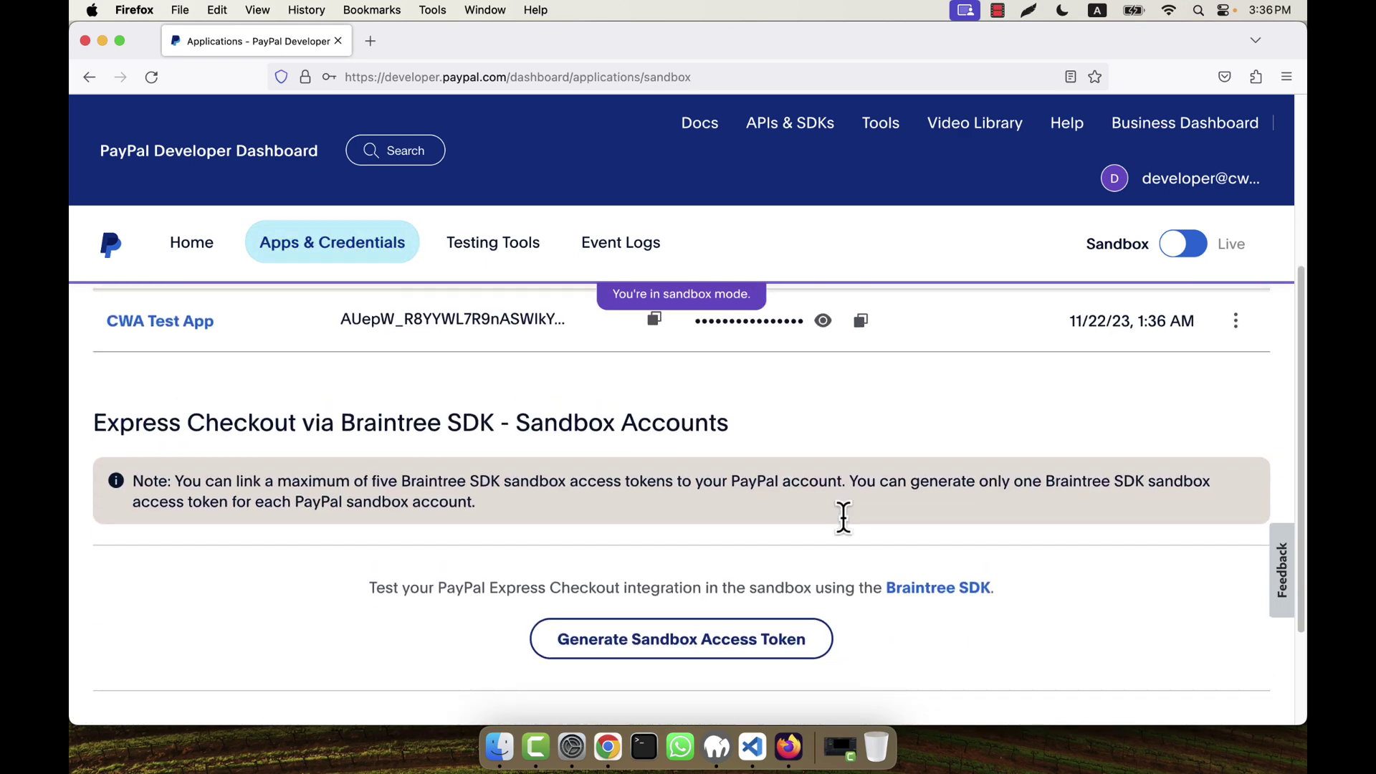
scroll(844, 519, "up", 3)
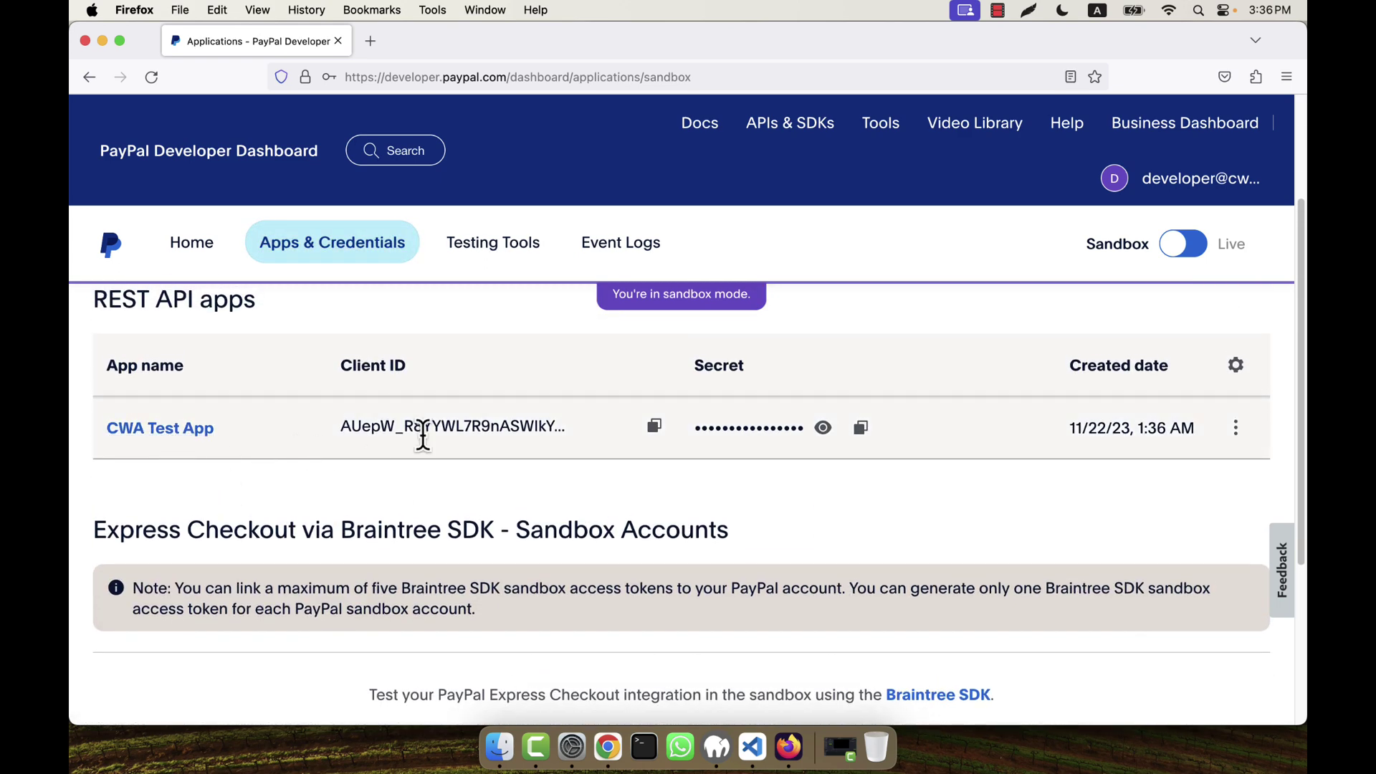
scroll(412, 433, "up", 4)
scroll(399, 444, "down", 12)
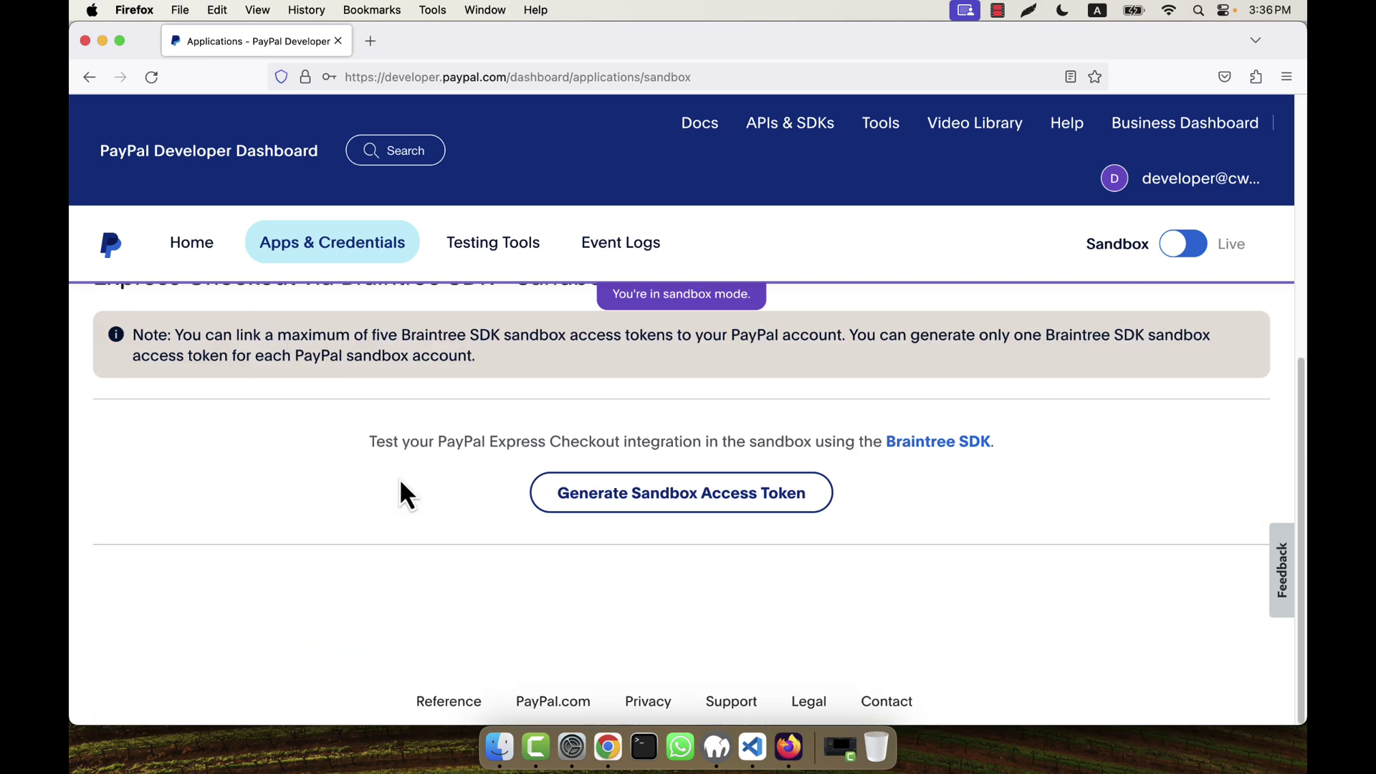
scroll(399, 479, "up", 8)
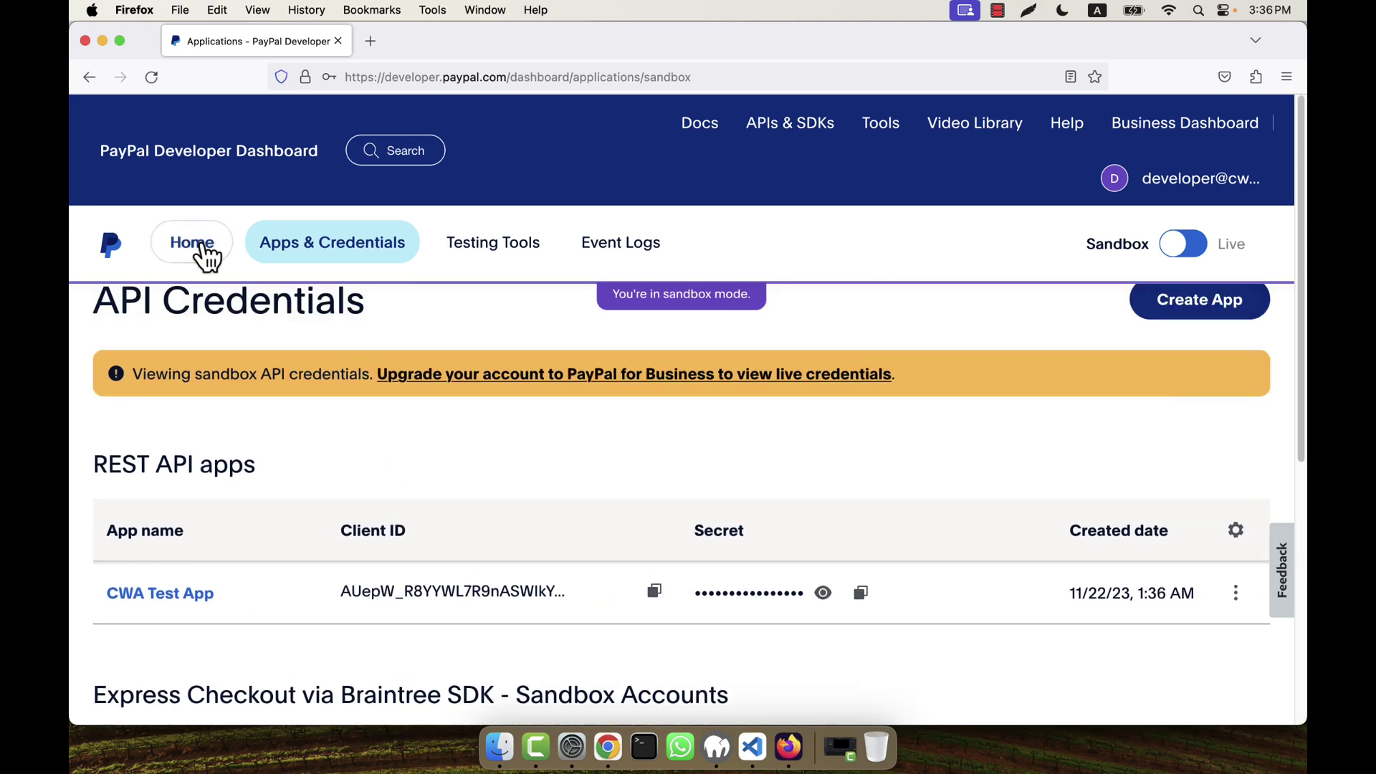
Step: Go through the business sandbox account's details back to Apps & Credentials, where CWA Test App is listed
left_click(197, 244)
scroll(444, 513, "down", 2)
scroll(280, 451, "down", 5)
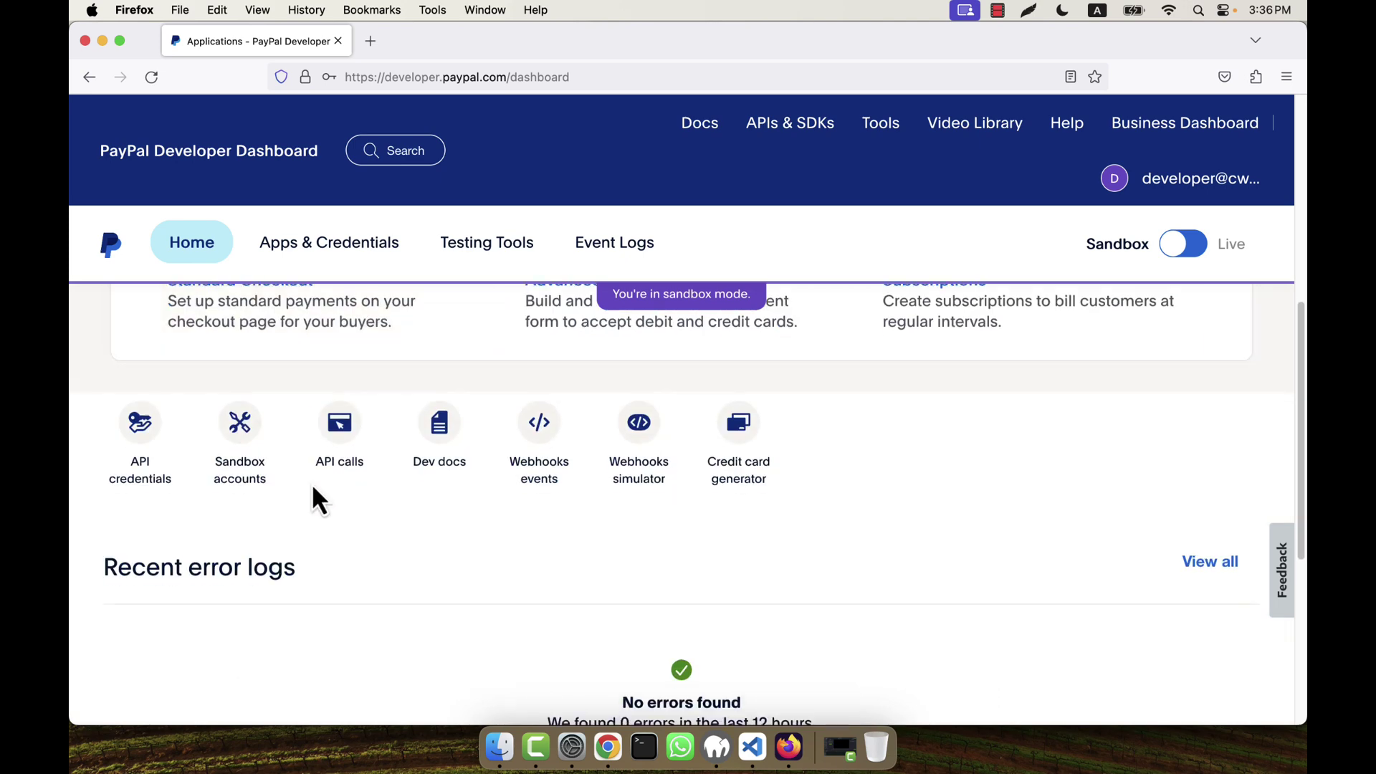
left_click(251, 472)
scroll(717, 516, "down", 2)
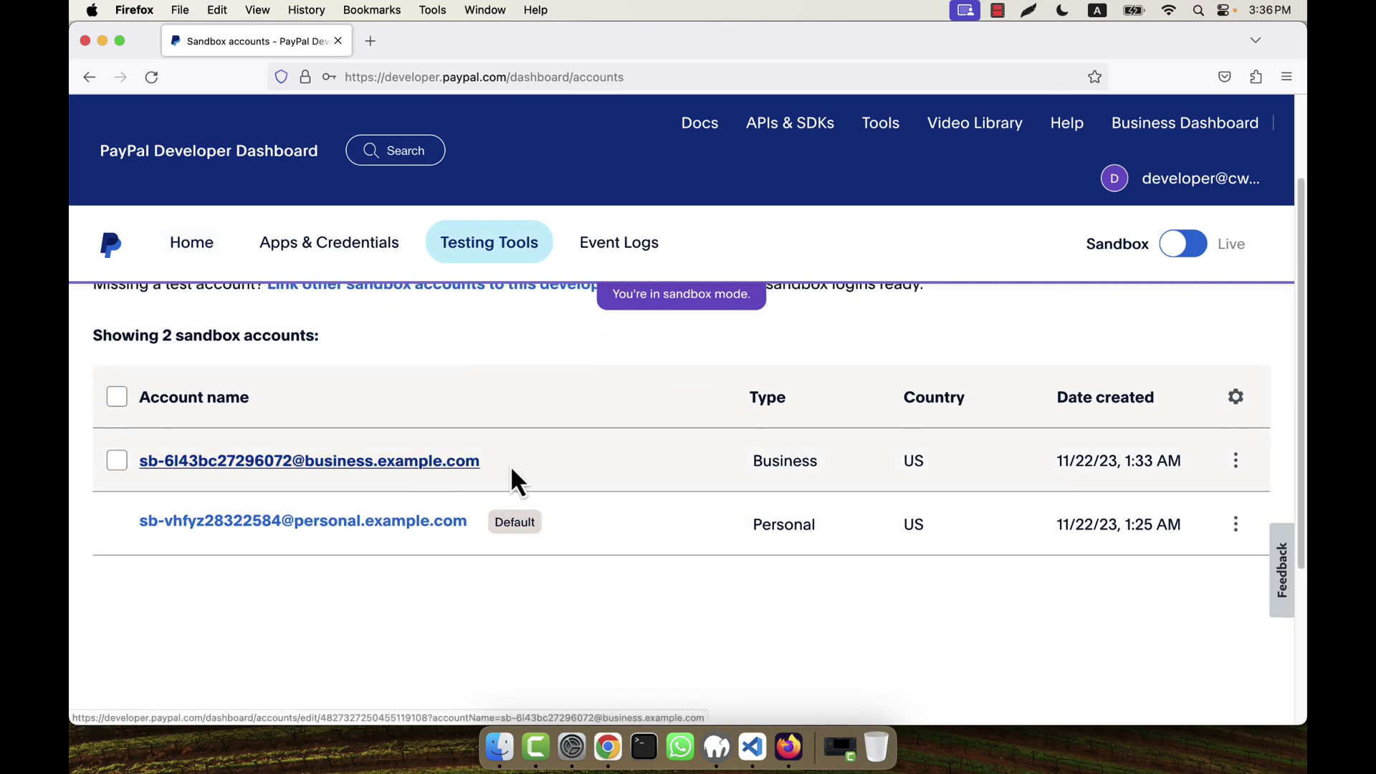
left_click(1235, 461)
left_click(1146, 509)
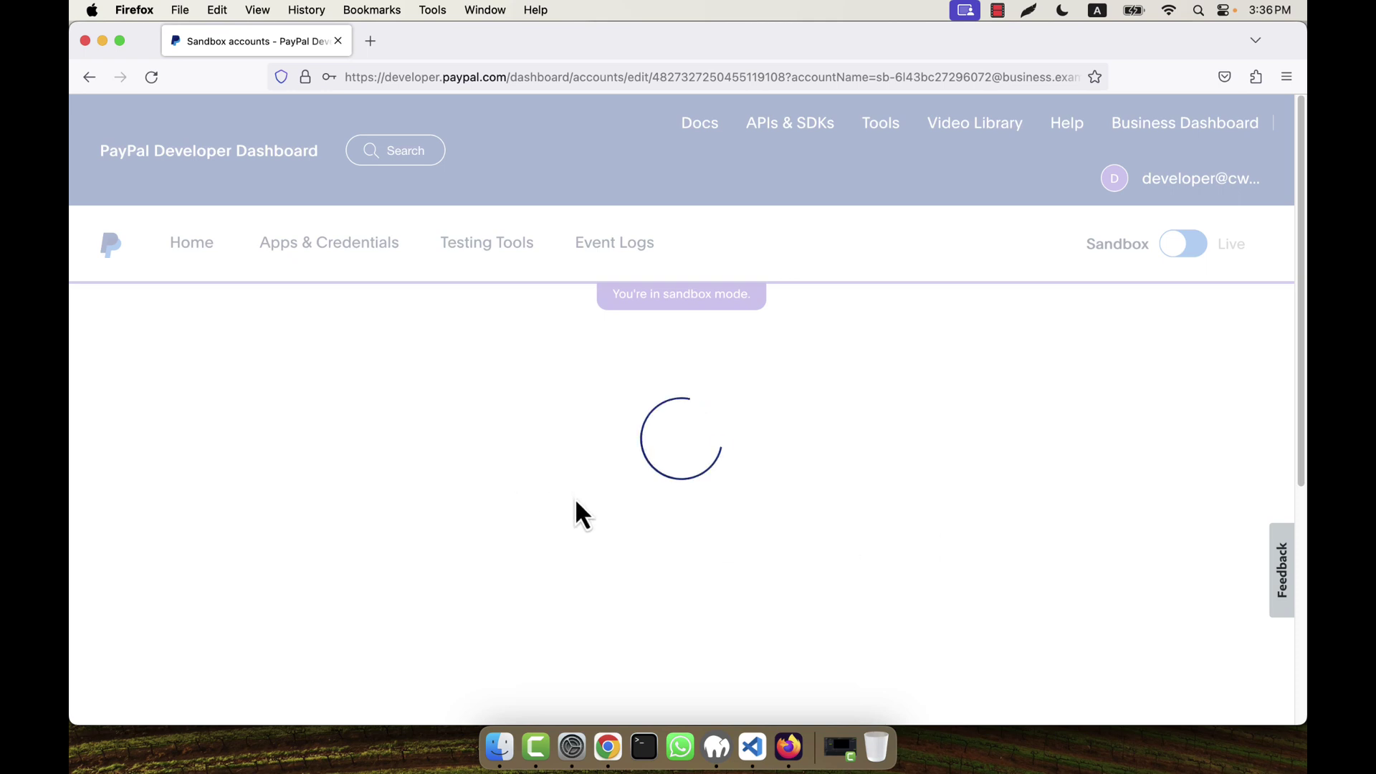
scroll(573, 498, "down", 3)
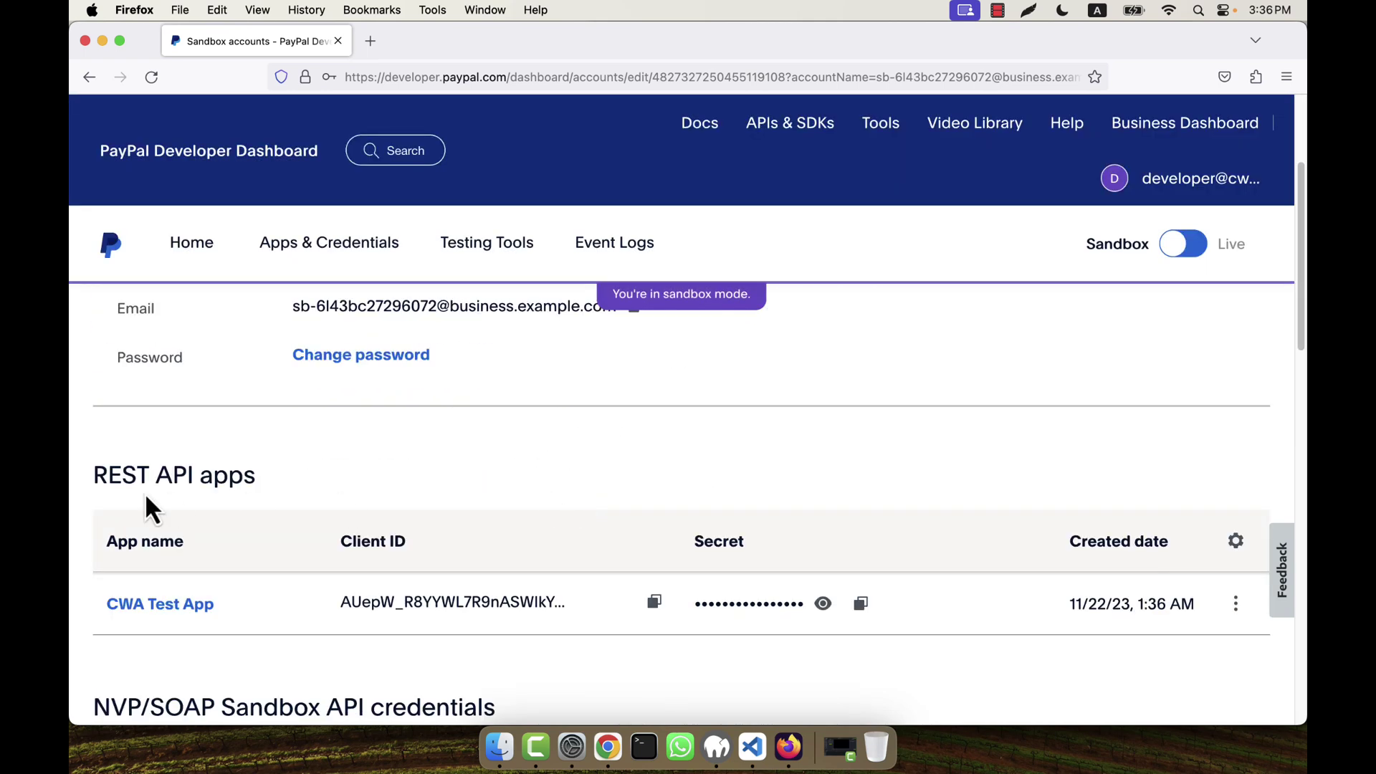
scroll(146, 495, "down", 1)
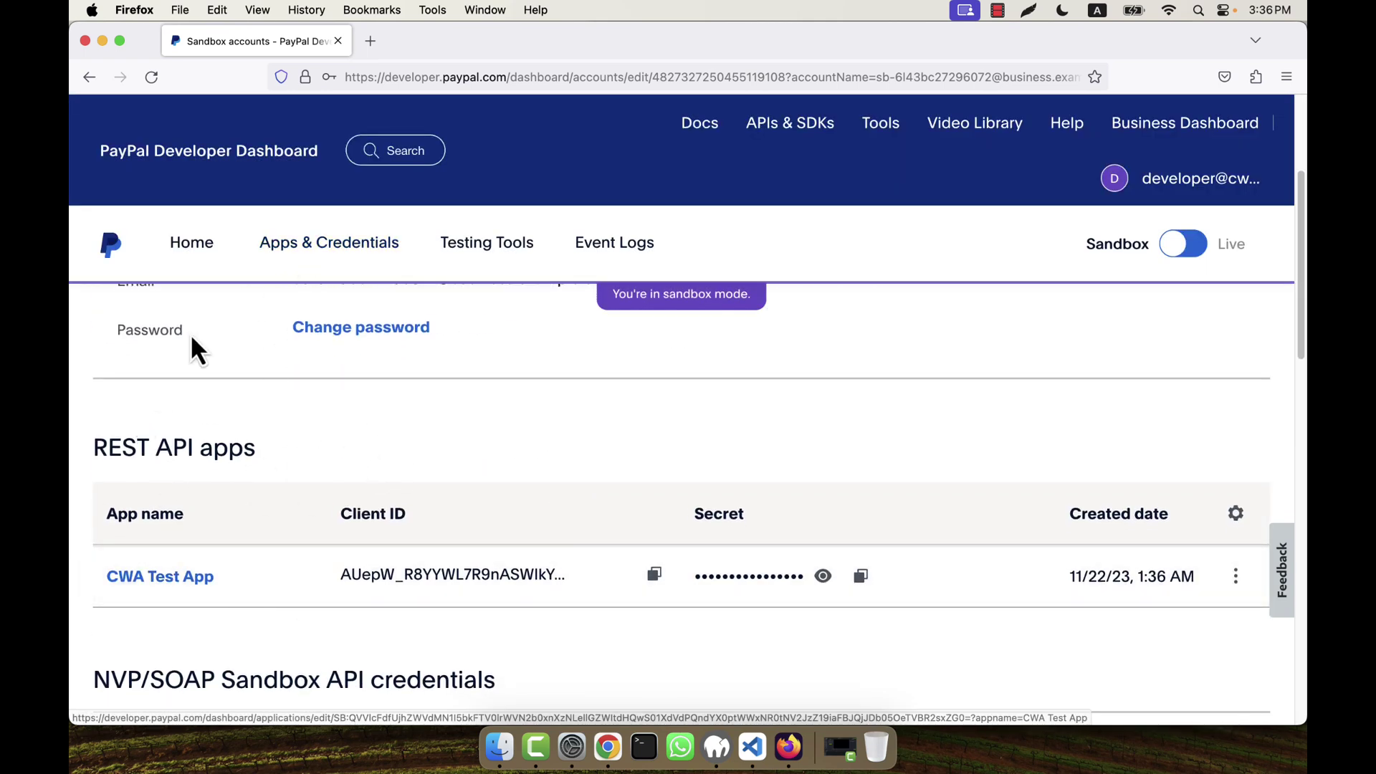
left_click(310, 247)
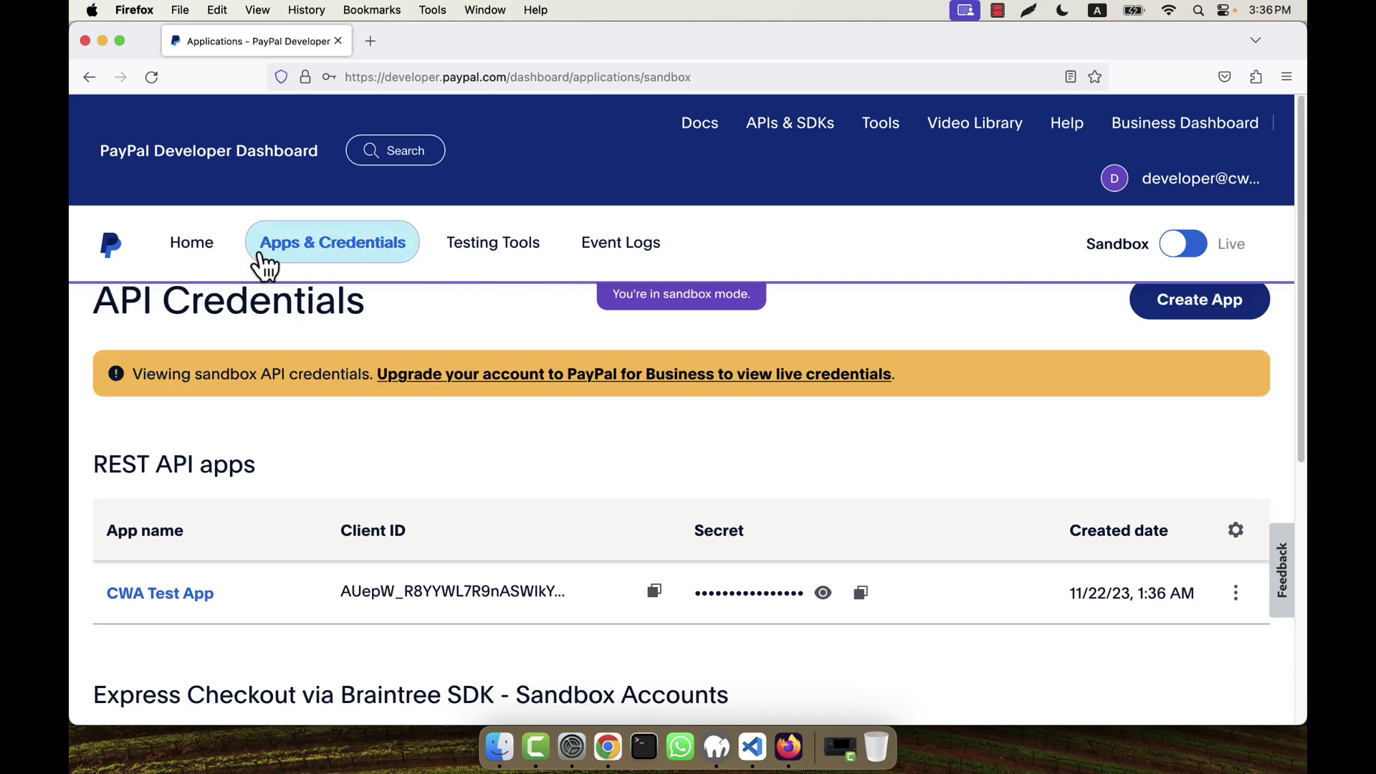
scroll(537, 580, "down", 3)
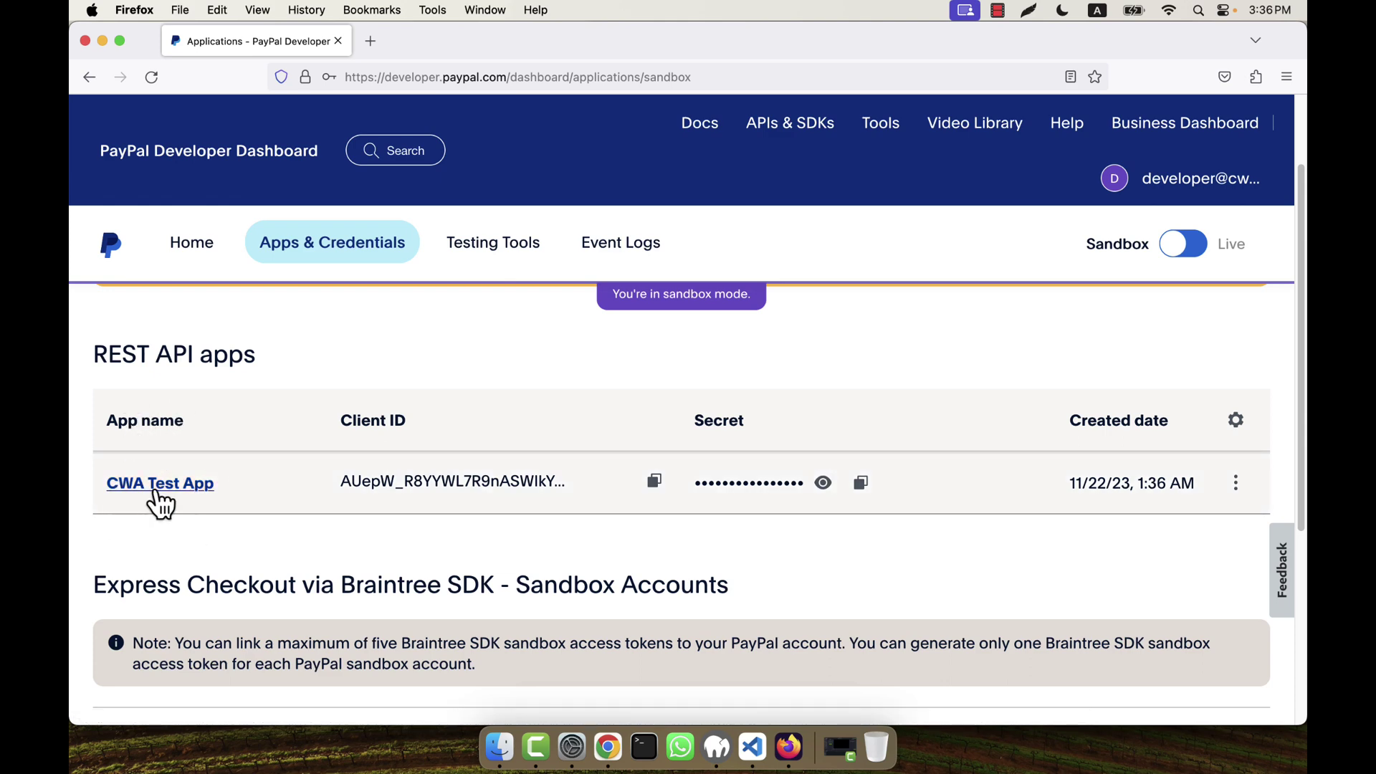
Step: Copy CWA Test App's client ID and paste it into a new browser tab's address bar
left_click_drag(342, 420, 403, 420)
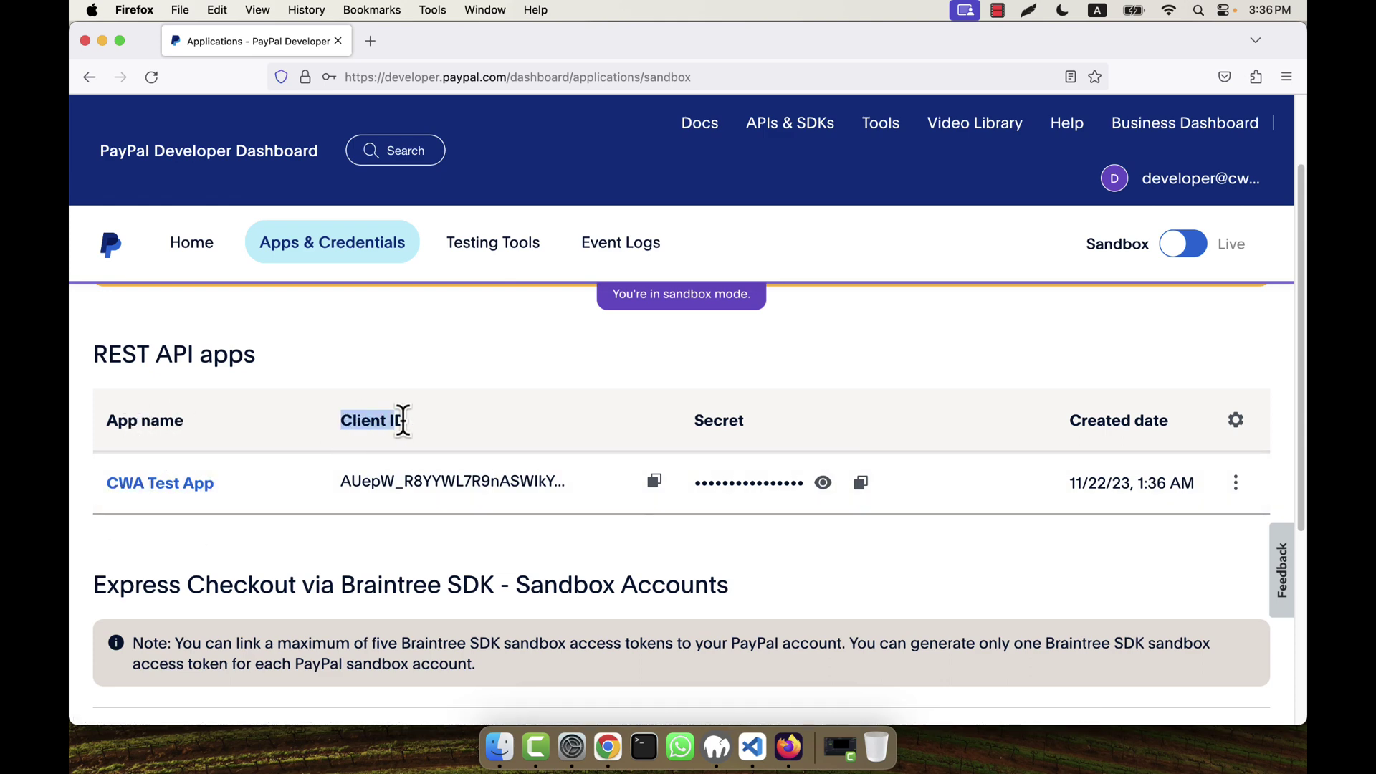
left_click_drag(694, 421, 743, 423)
left_click(815, 424)
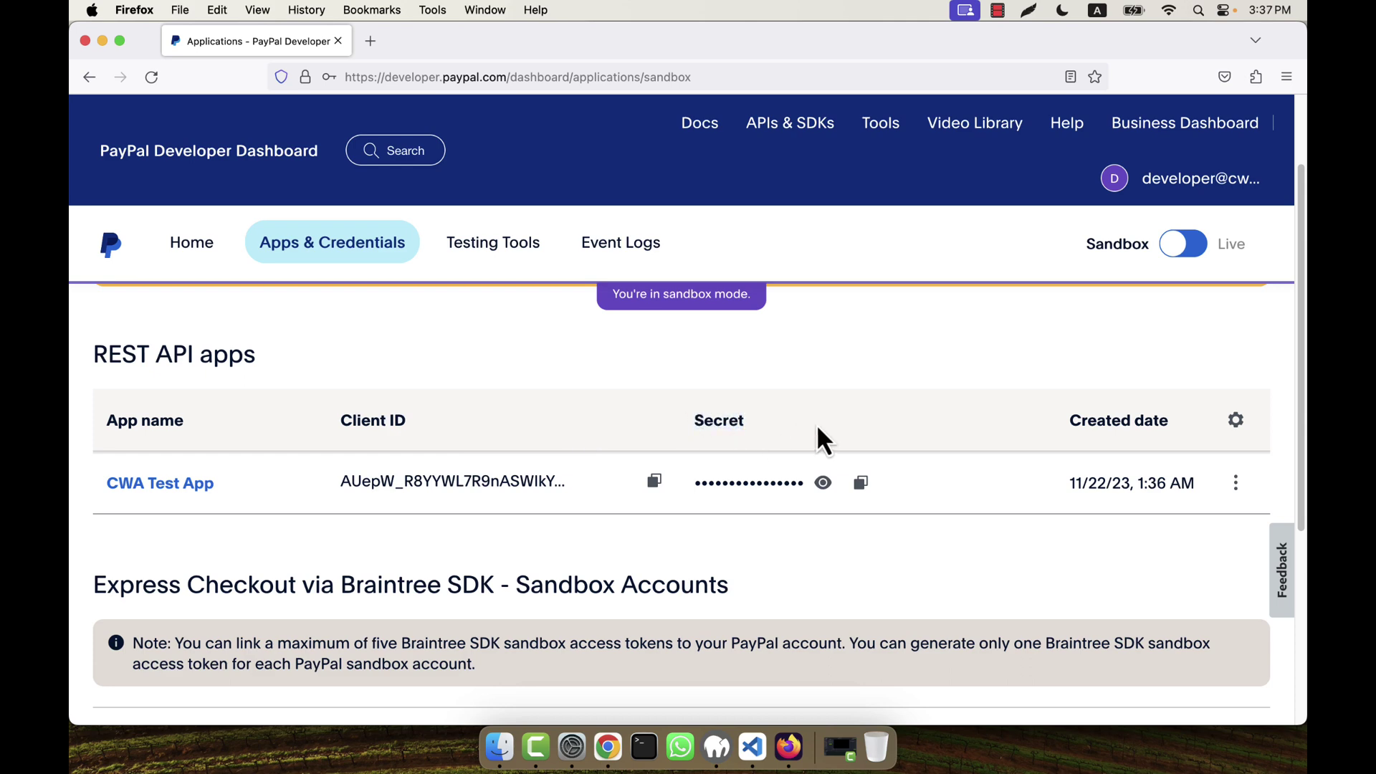
left_click(654, 486)
left_click(376, 39)
right_click(404, 77)
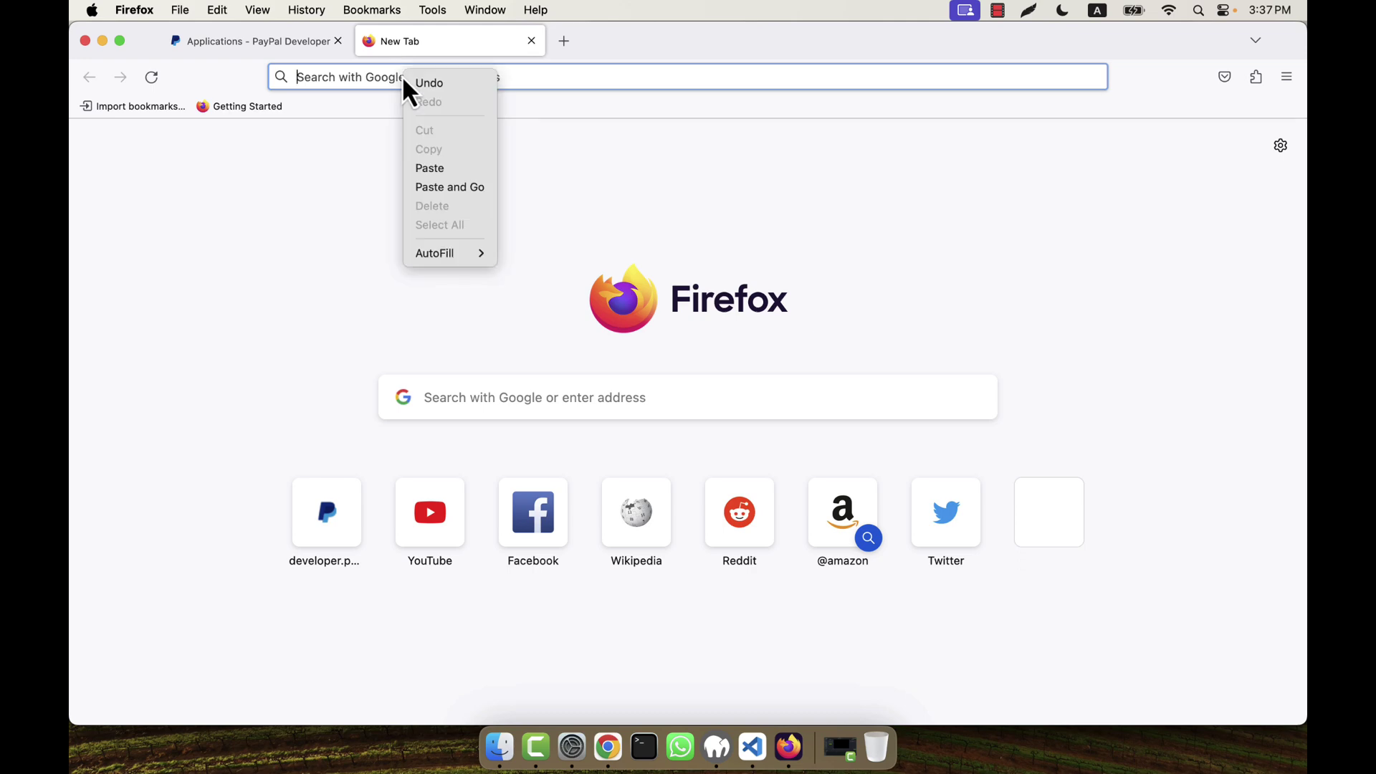
left_click(451, 168)
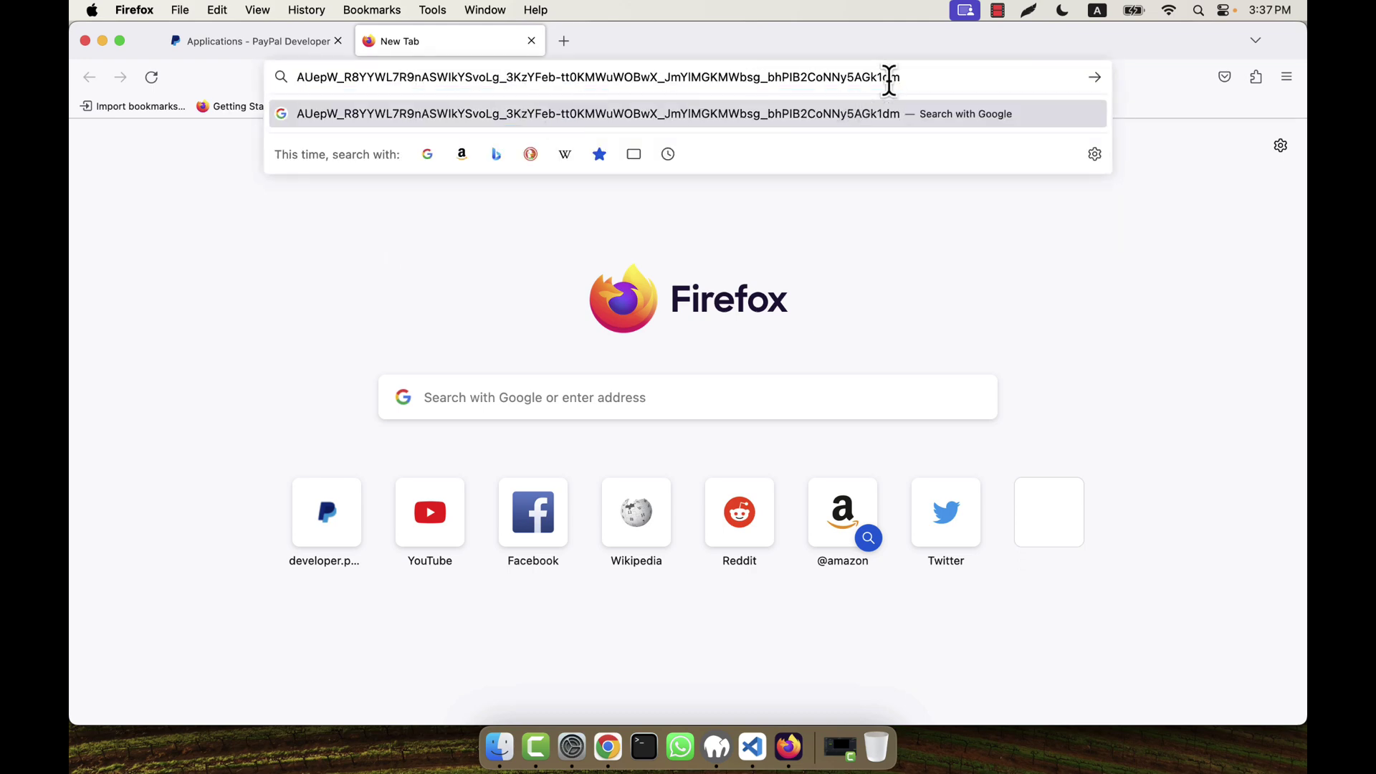
left_click_drag(890, 79, 265, 54)
left_click(266, 45)
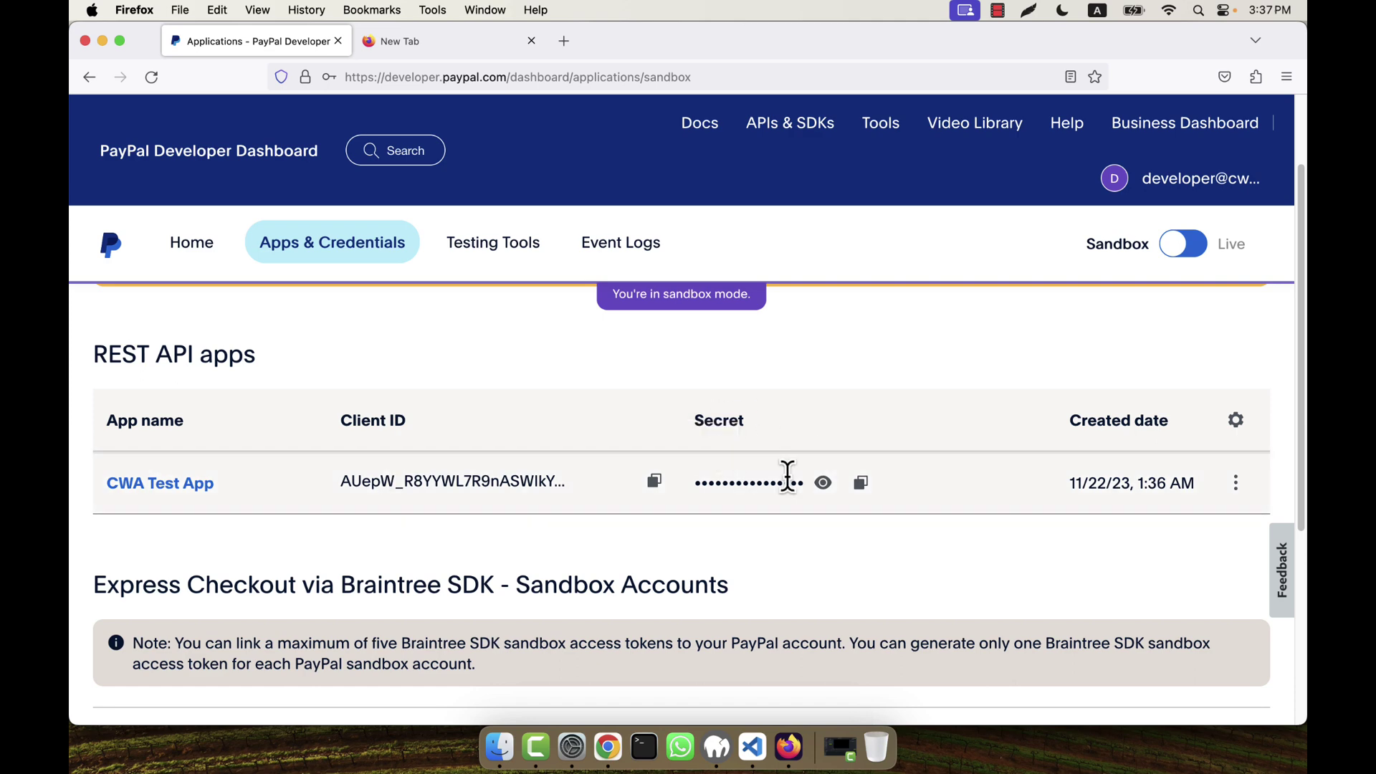
Step: Reveal and copy the app's secret, replacing the client ID in the new tab's address bar
left_click(823, 484)
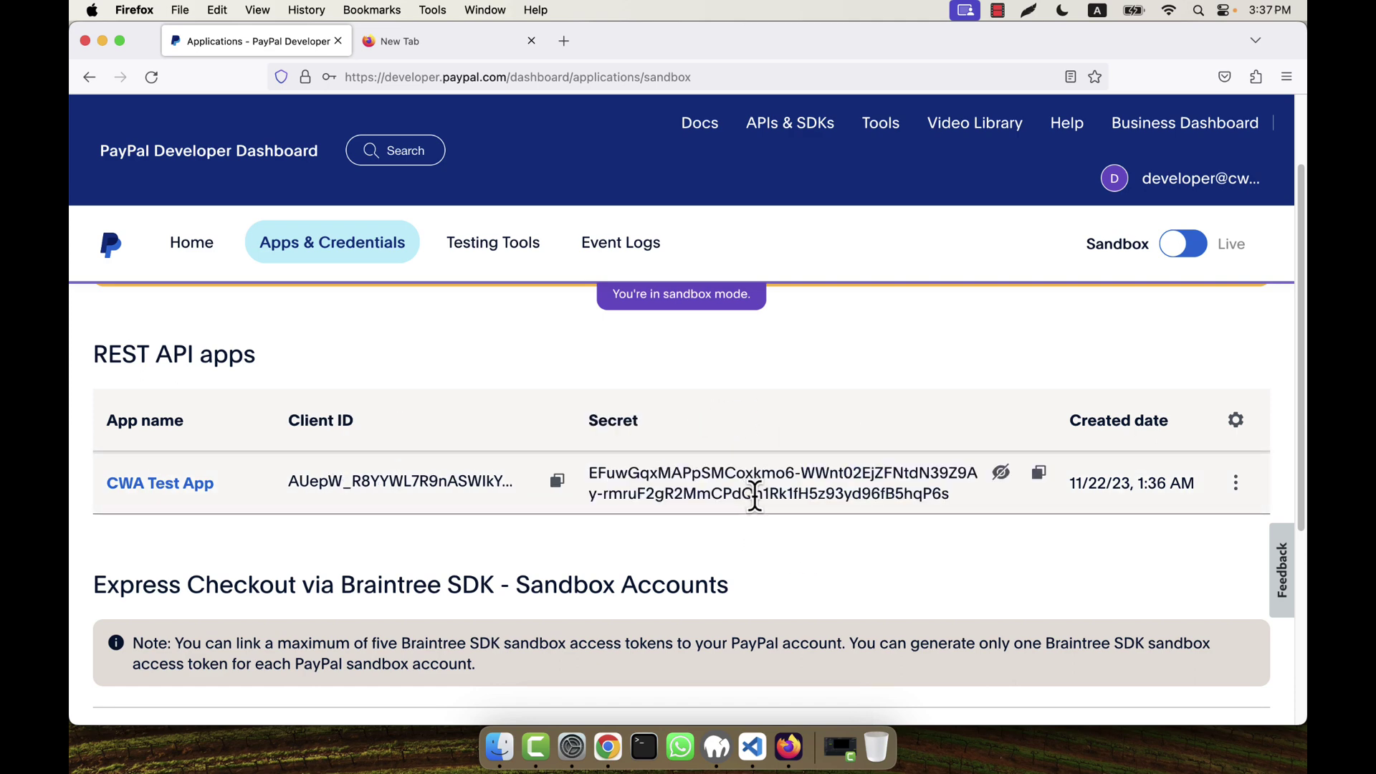
left_click(1039, 475)
left_click(452, 41)
left_click(462, 74)
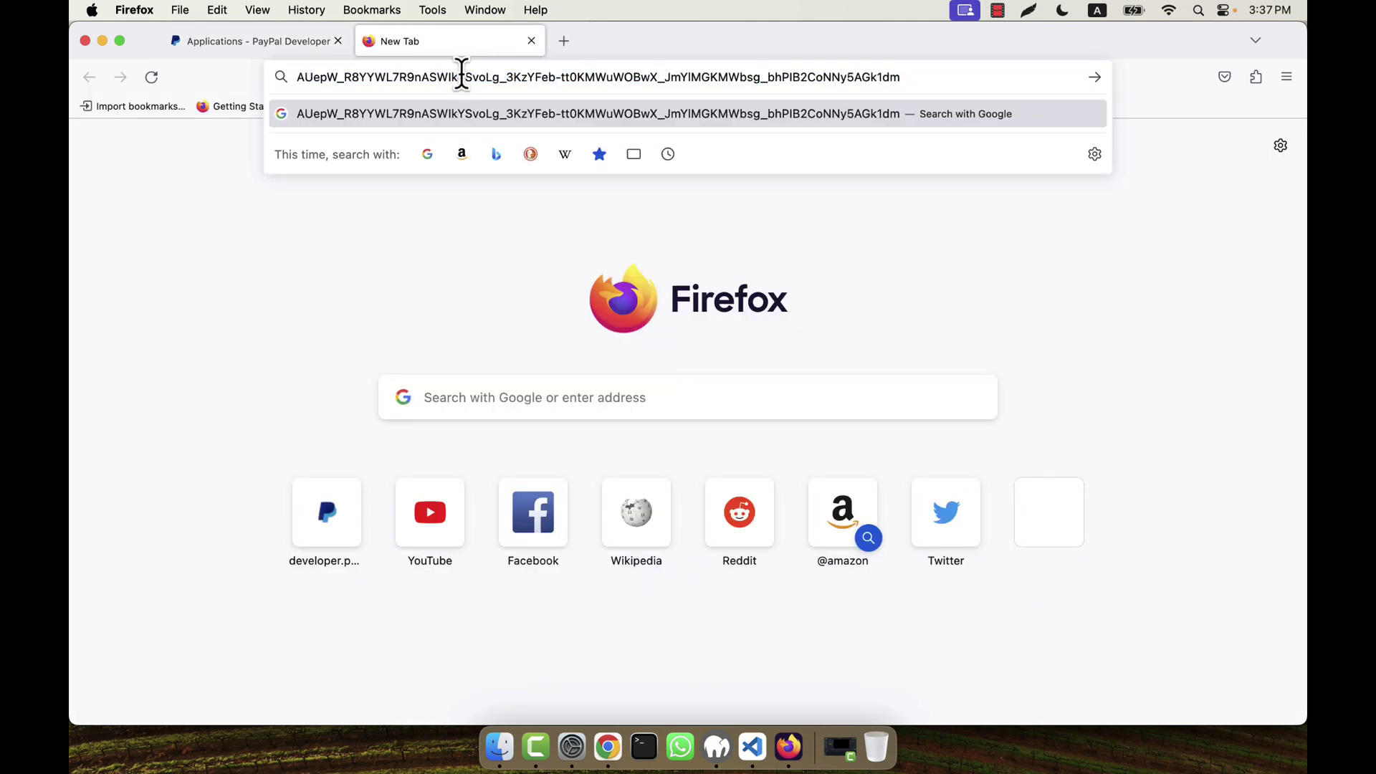
triple_click(462, 74)
right_click(462, 74)
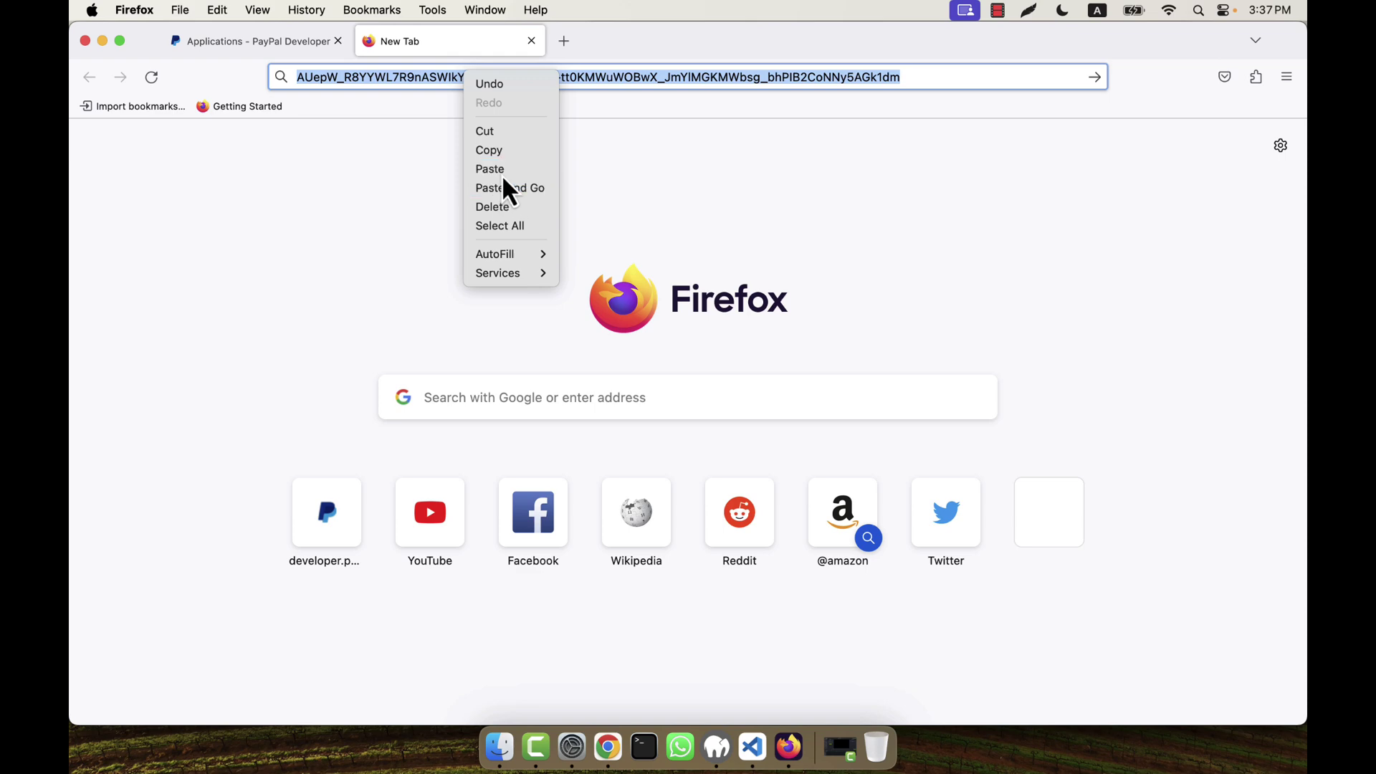
left_click(501, 172)
left_click_drag(904, 76, 210, 107)
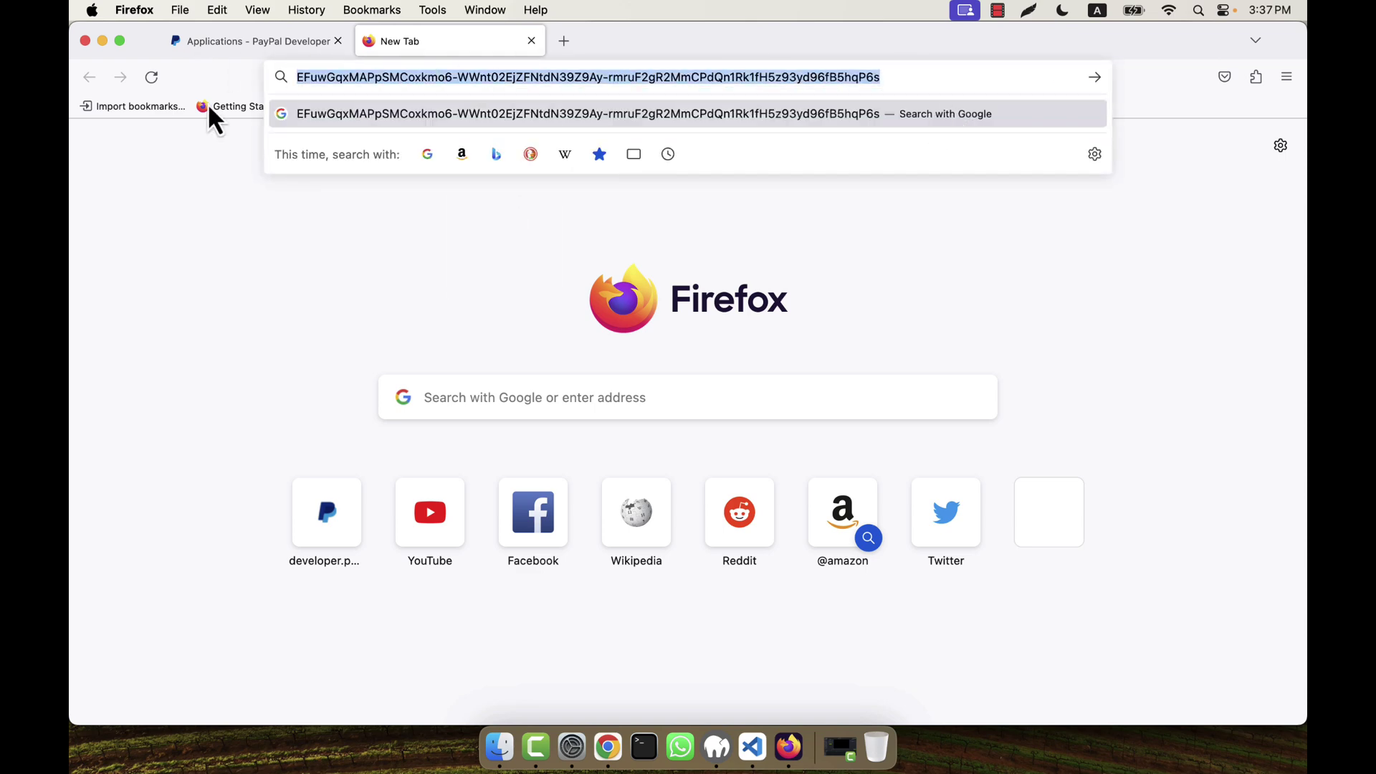
left_click(281, 49)
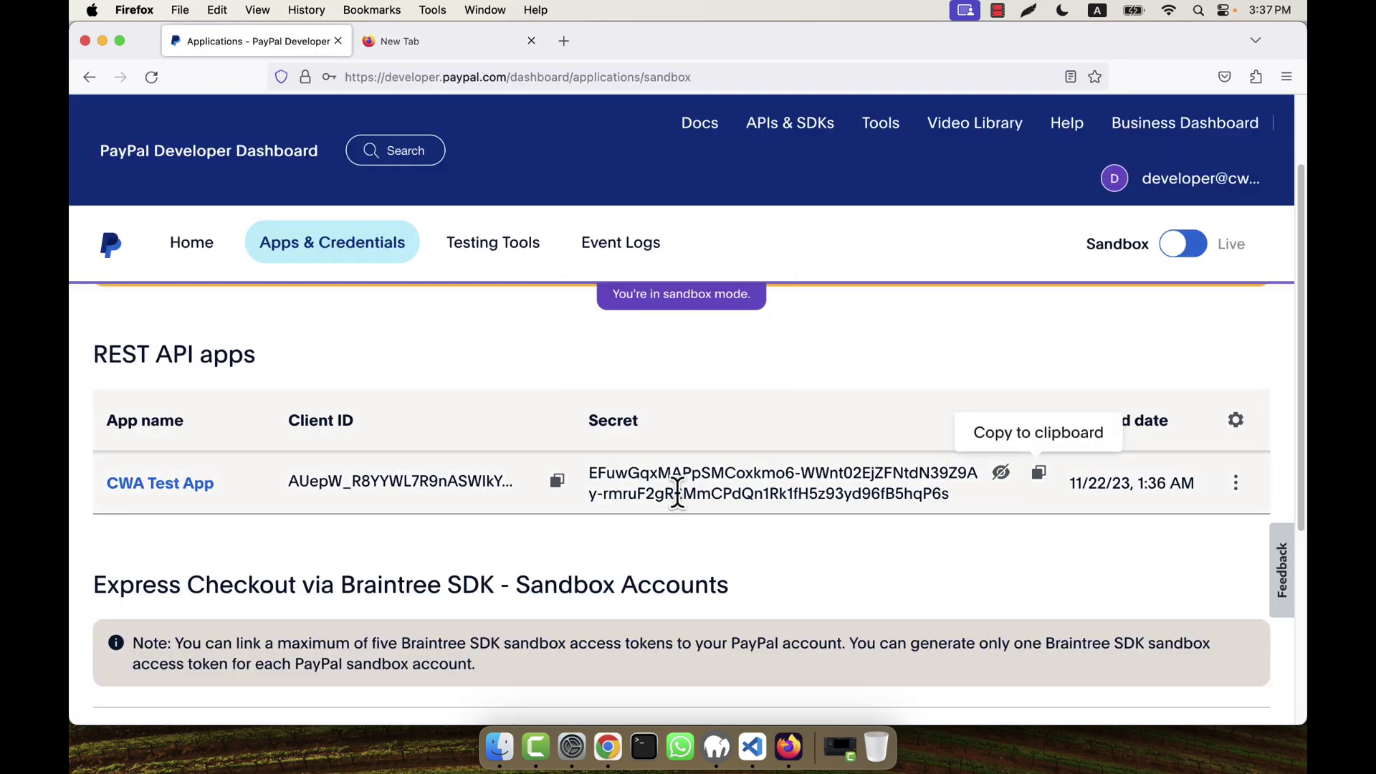
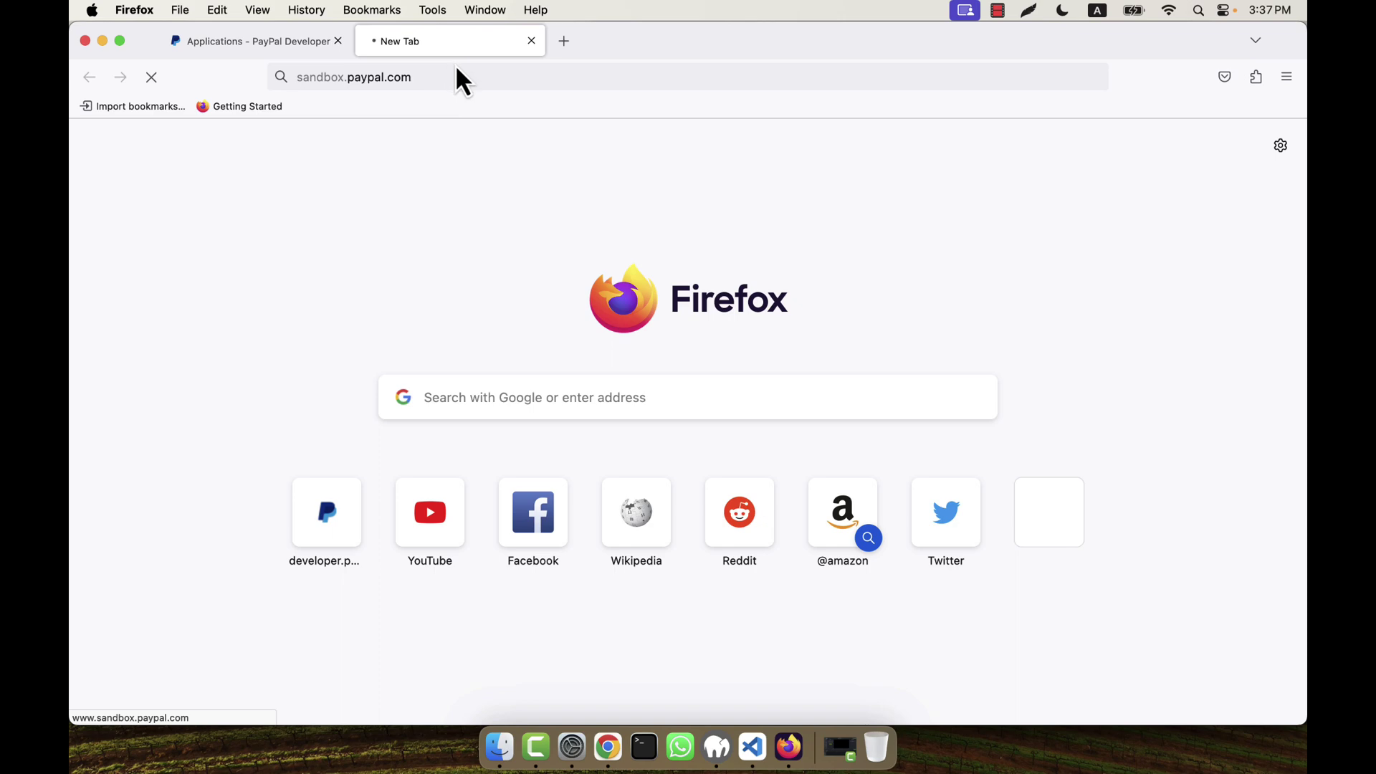
Step: Load the PayPal sandbox sign-in page with its email field ready, then return to the developer dashboard
left_click(482, 132)
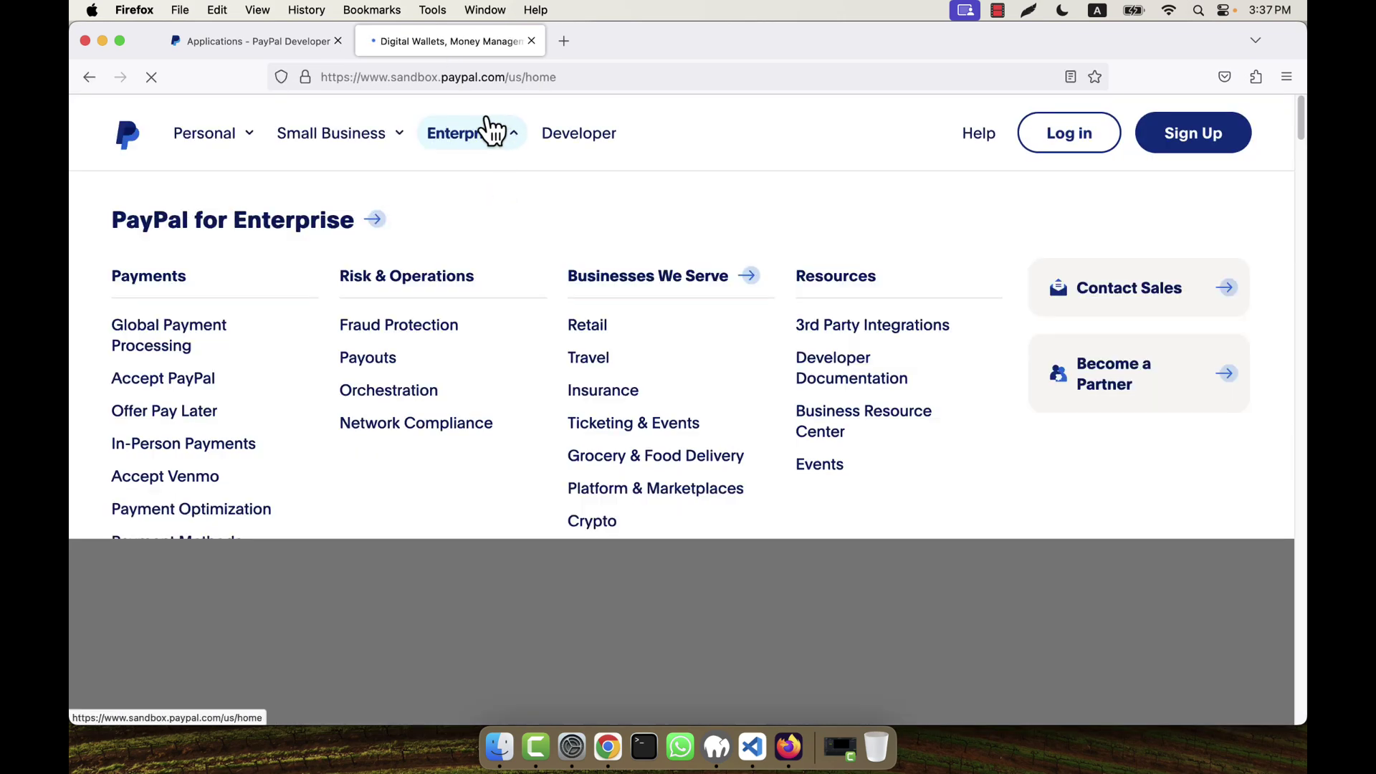
left_click(1075, 145)
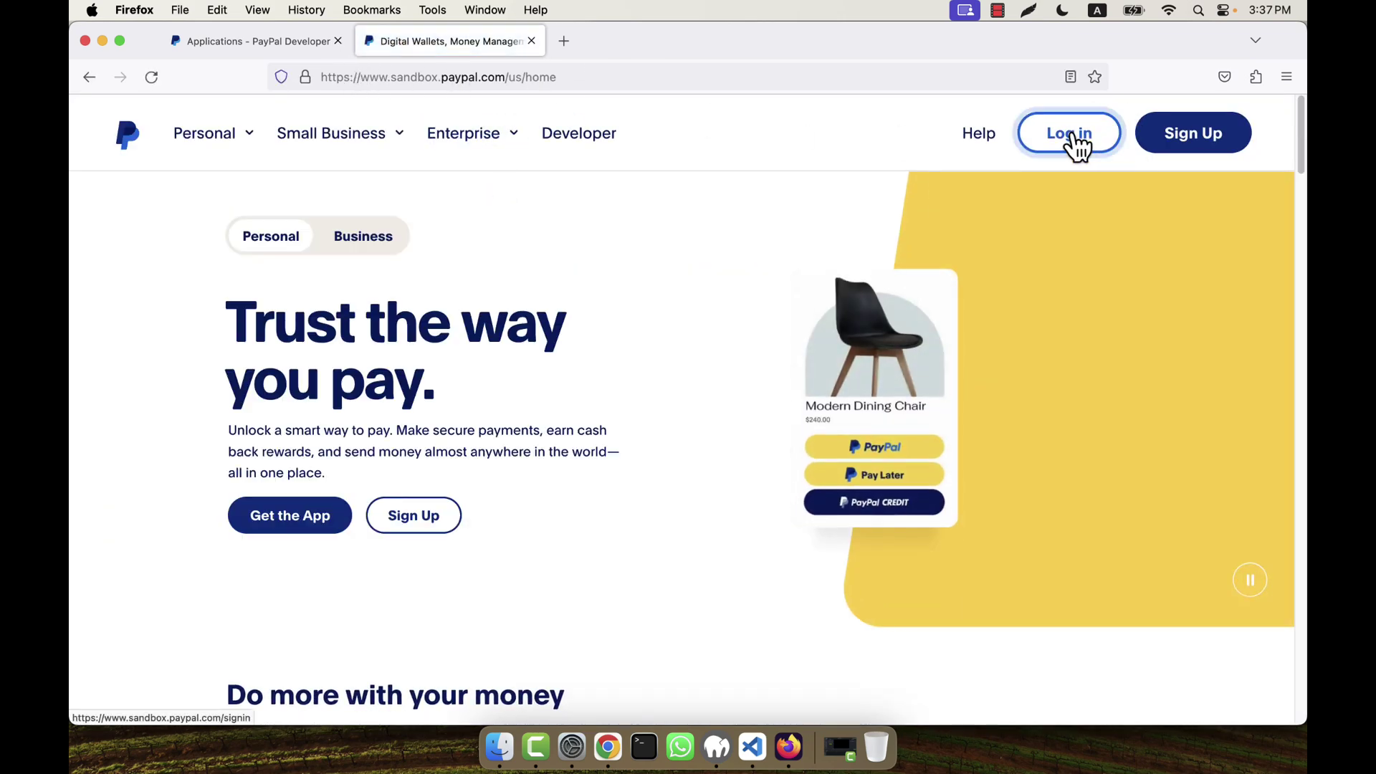
left_click(582, 341)
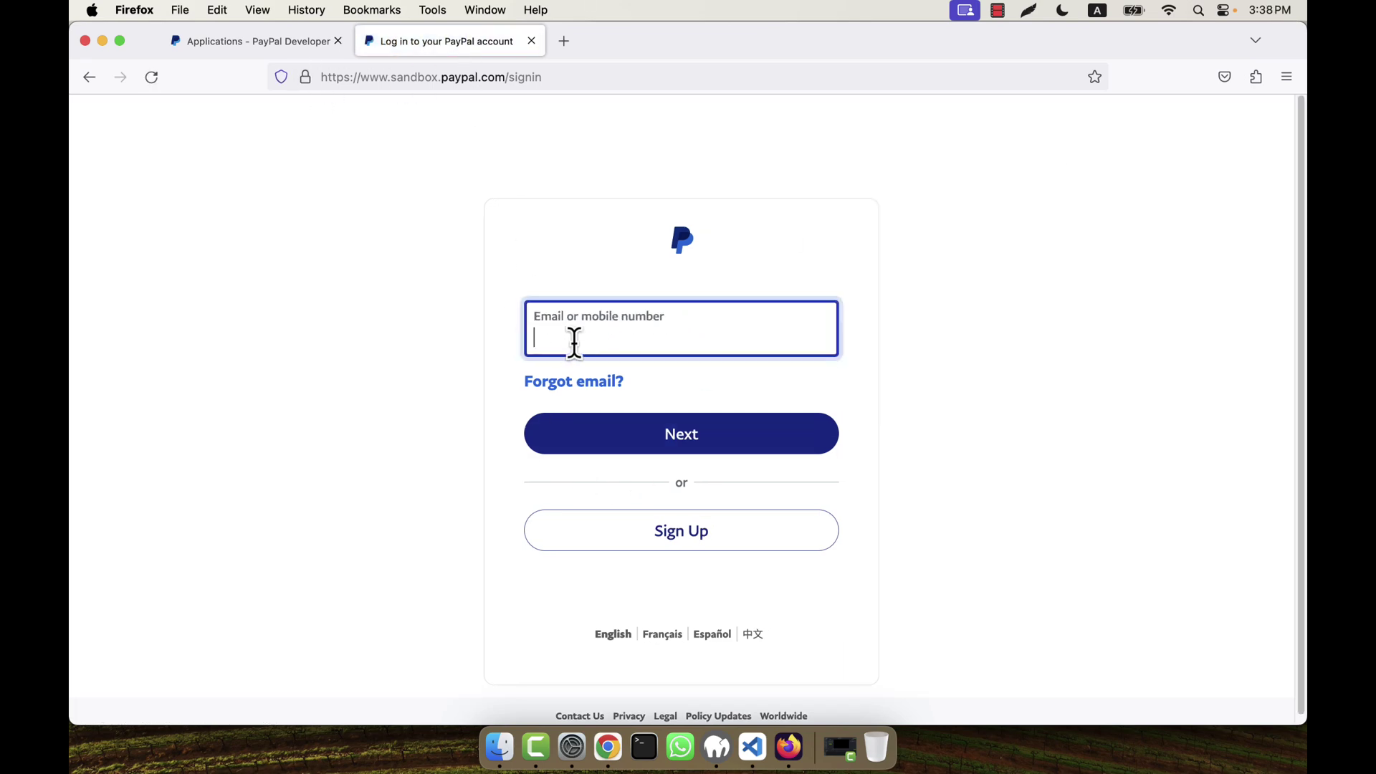
left_click(270, 35)
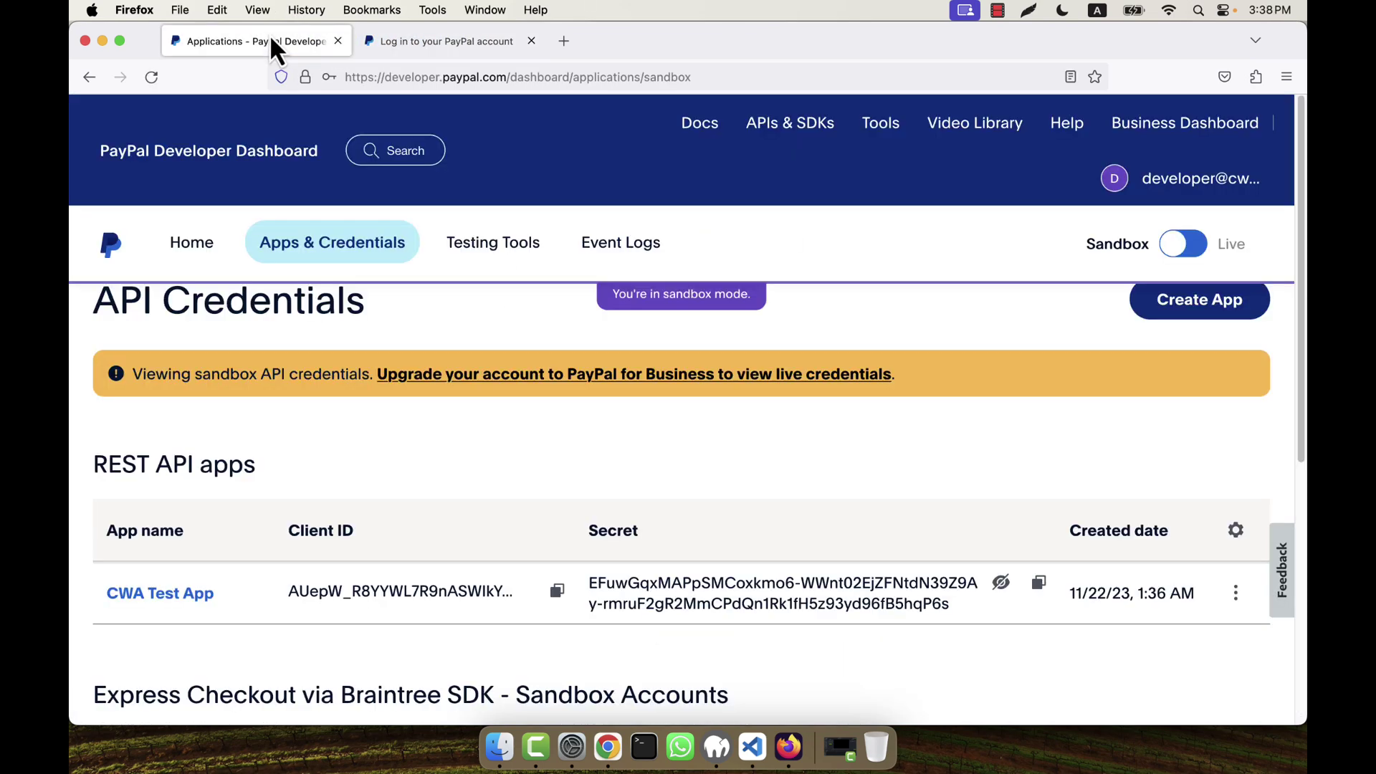
Step: Open the Sandbox accounts list from the dashboard home and copy the personal test account's email
left_click(208, 256)
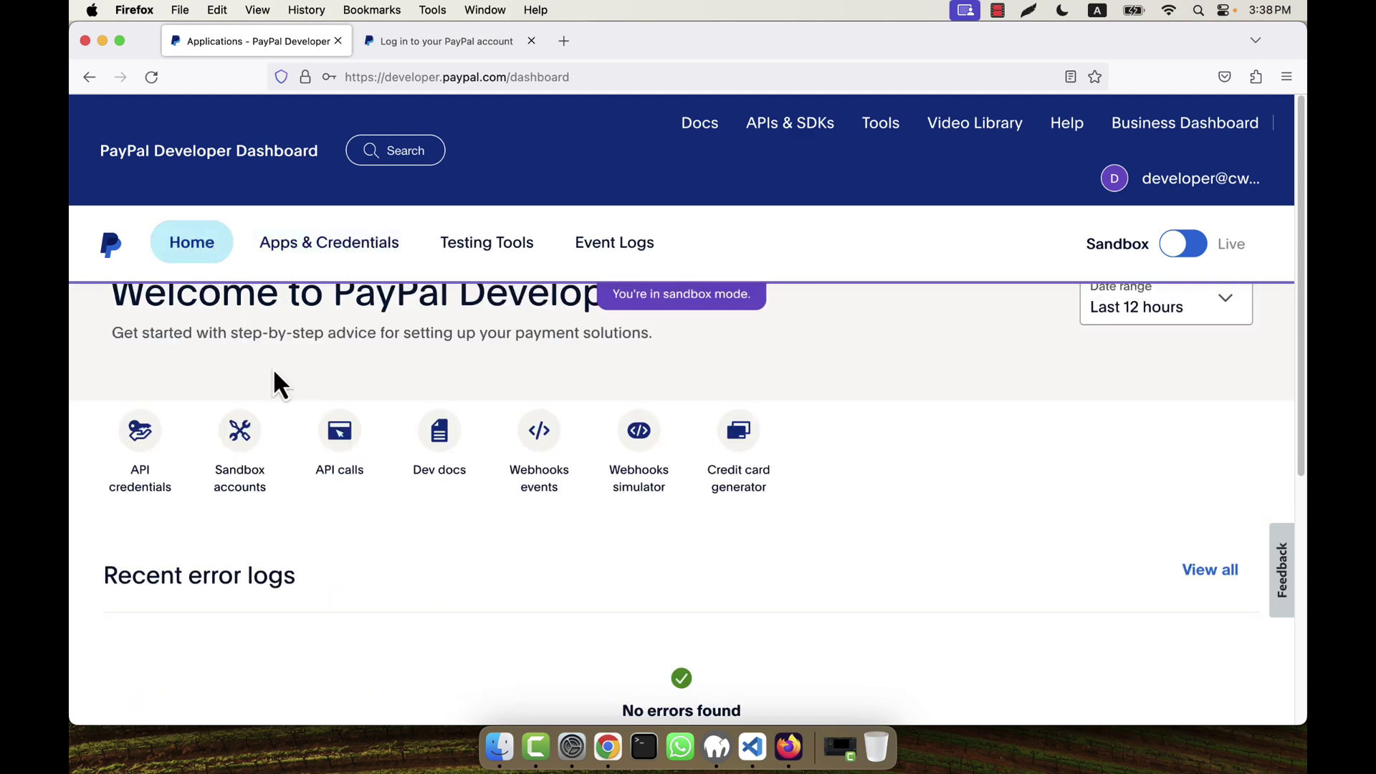
scroll(387, 553, "down", 7)
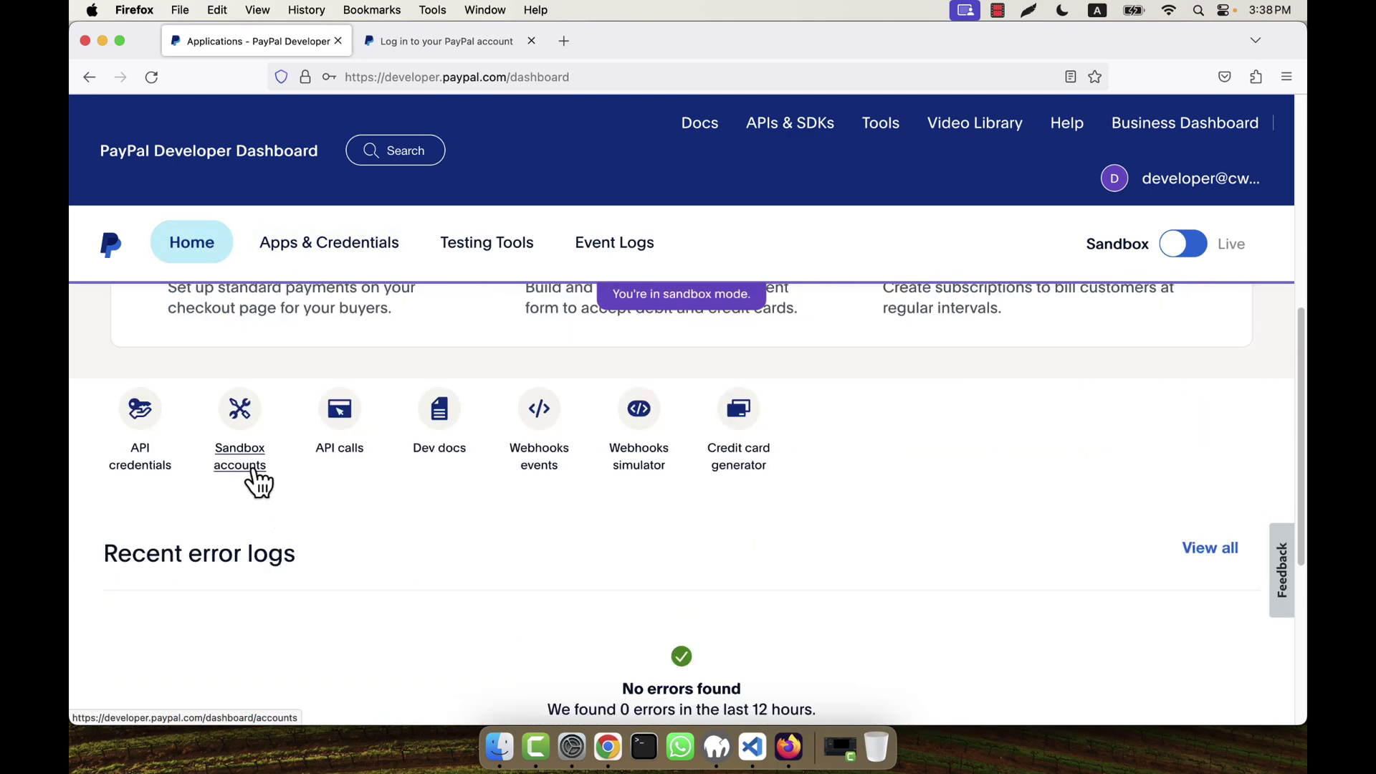
left_click(251, 467)
scroll(580, 521, "down", 3)
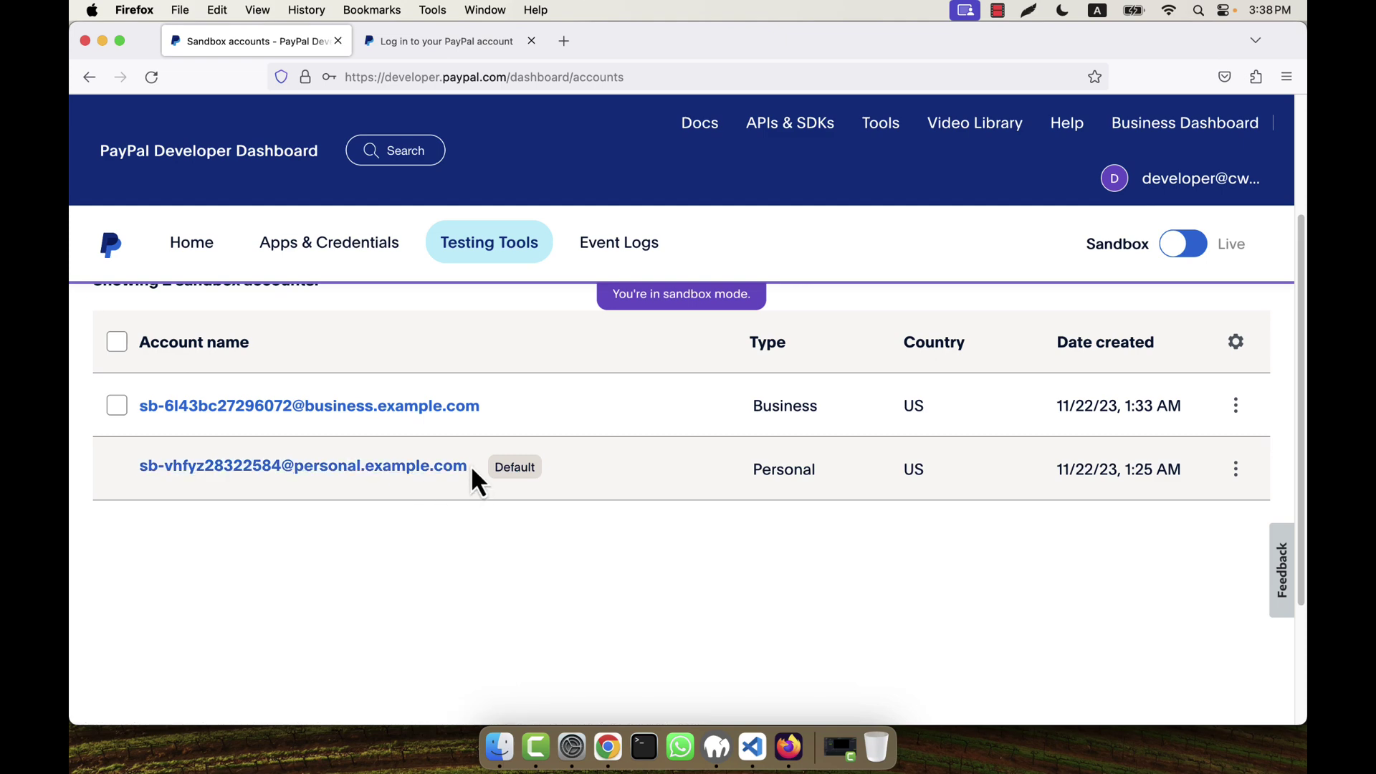
left_click_drag(470, 464, 143, 465)
key("super+c")
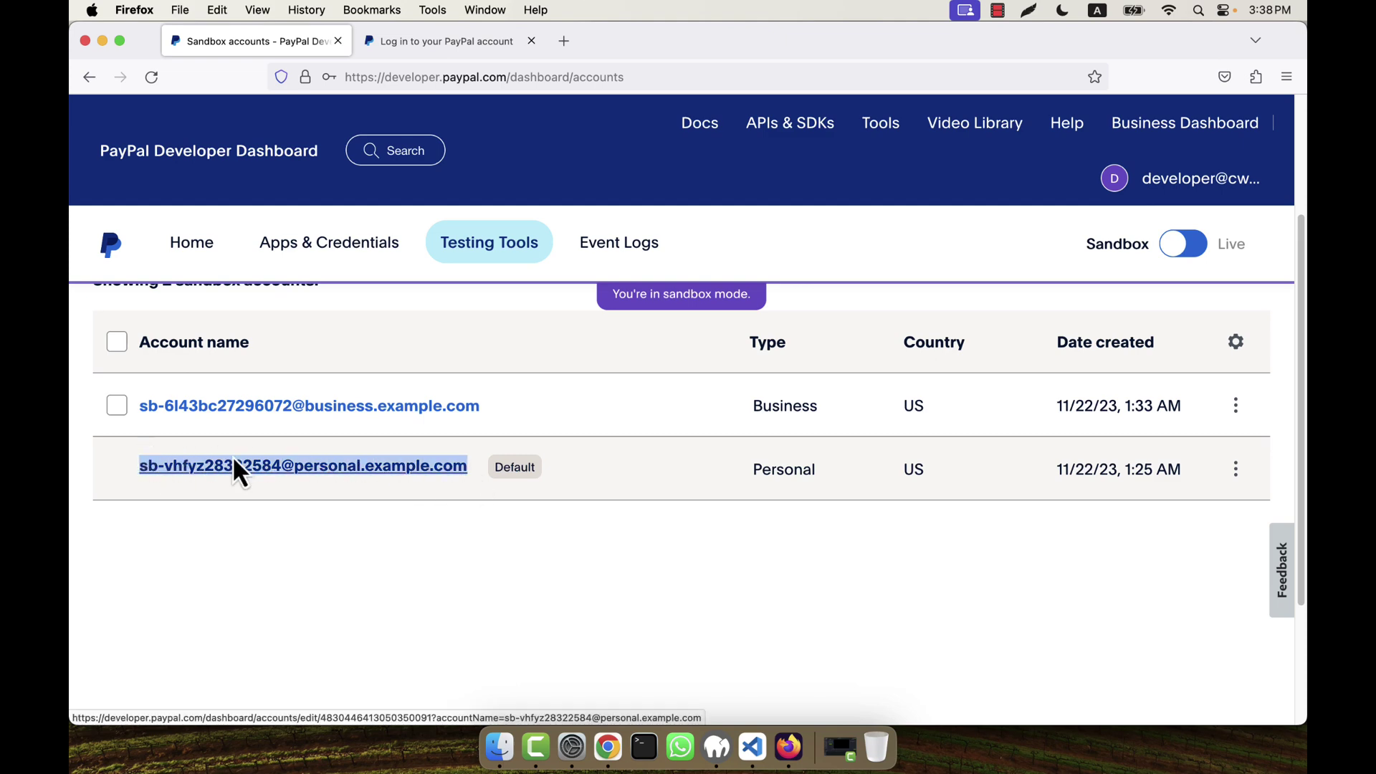
left_click(444, 43)
Step: Log in with the pasted personal account email and its password, declining Firefox's offer to save the login
key("super+v")
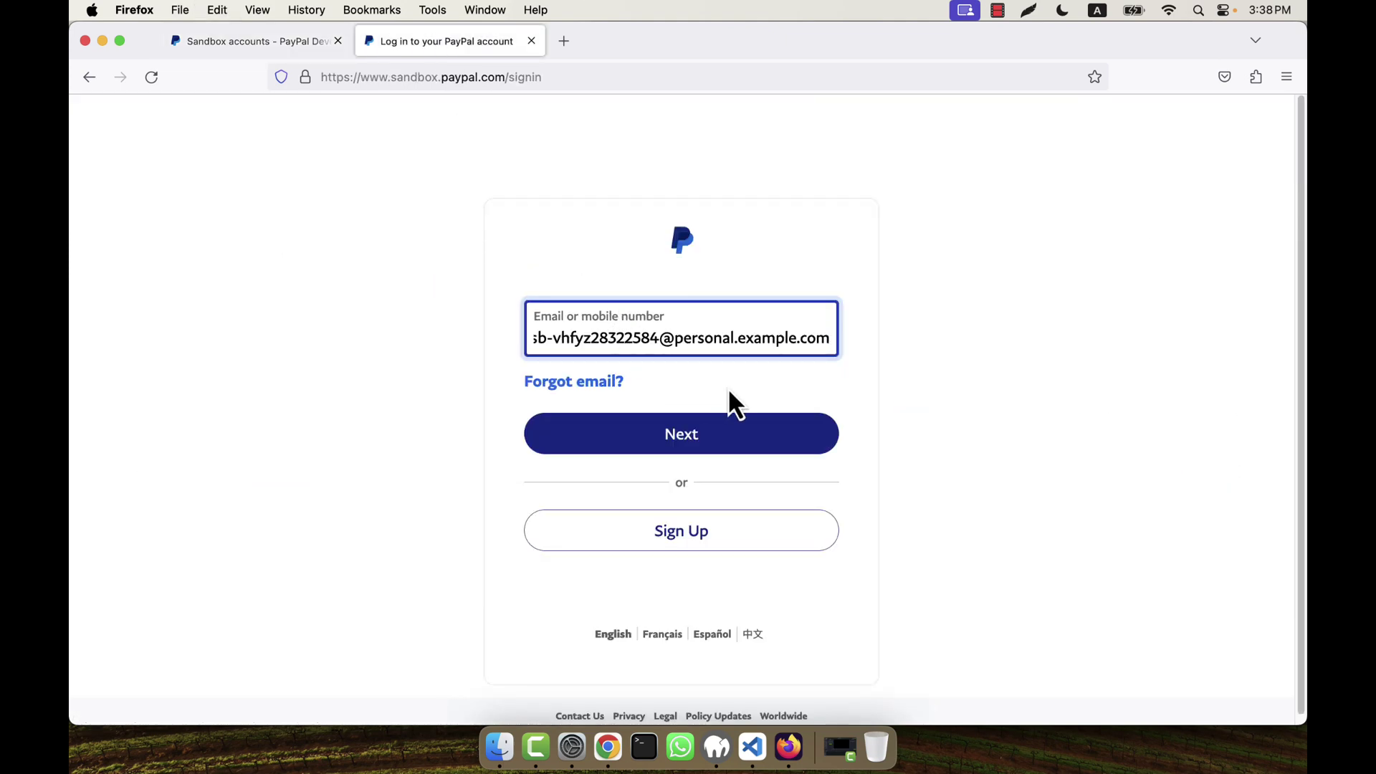
left_click(652, 432)
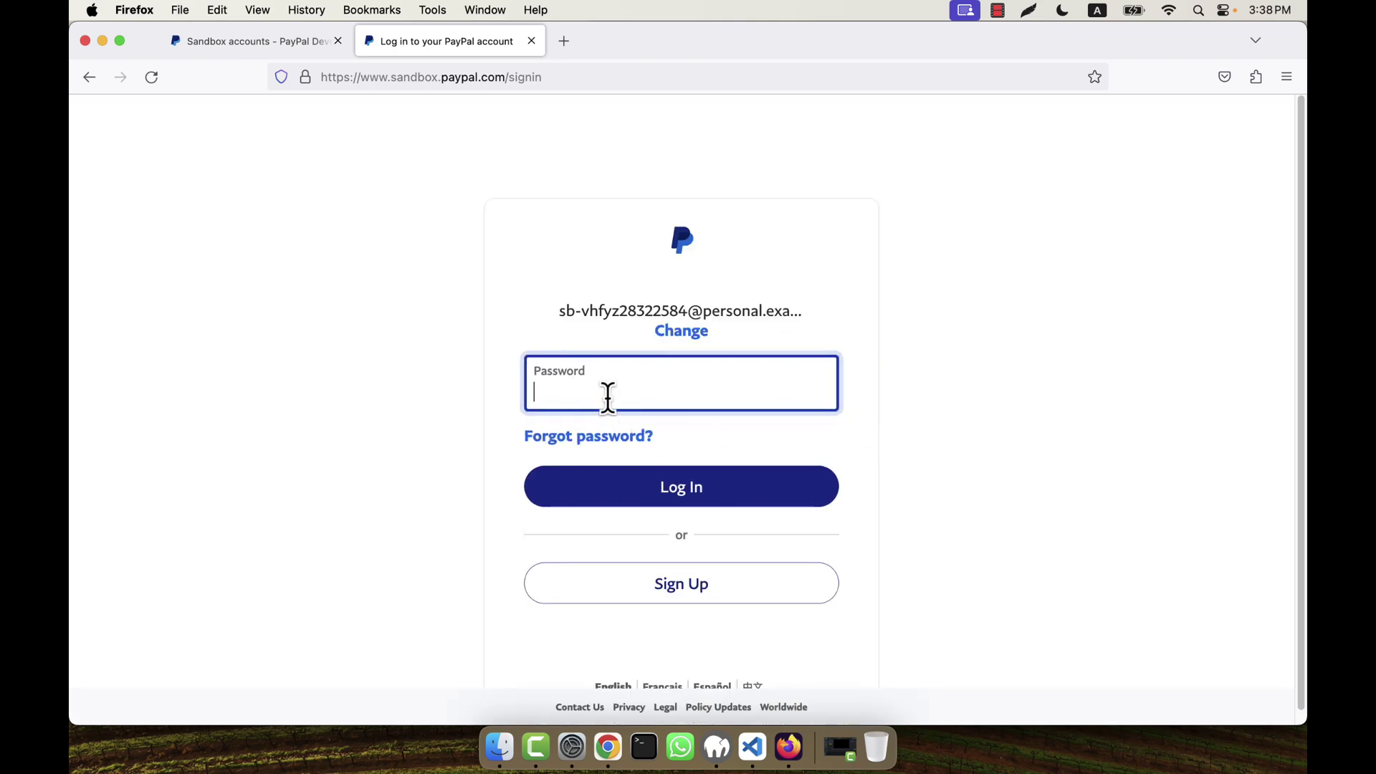
type("••")
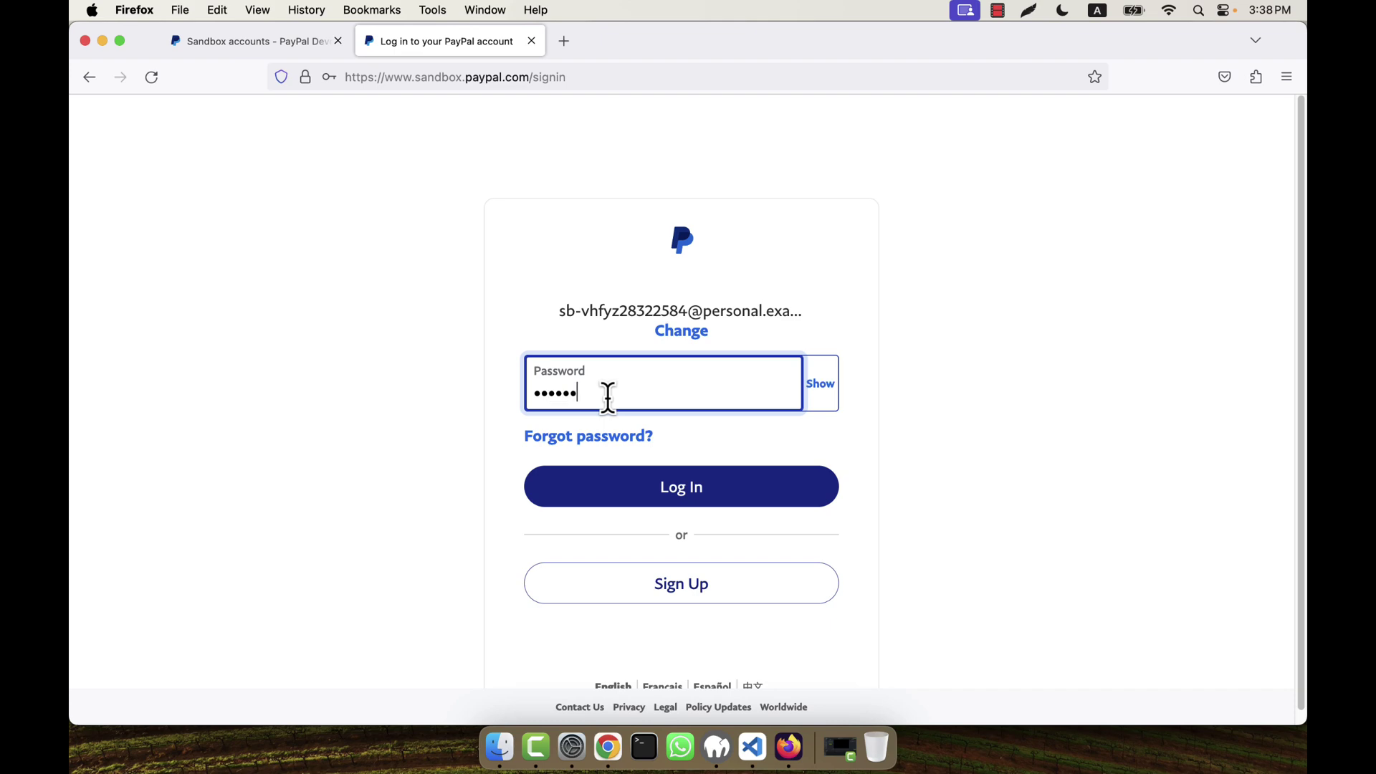
type("•••••••••")
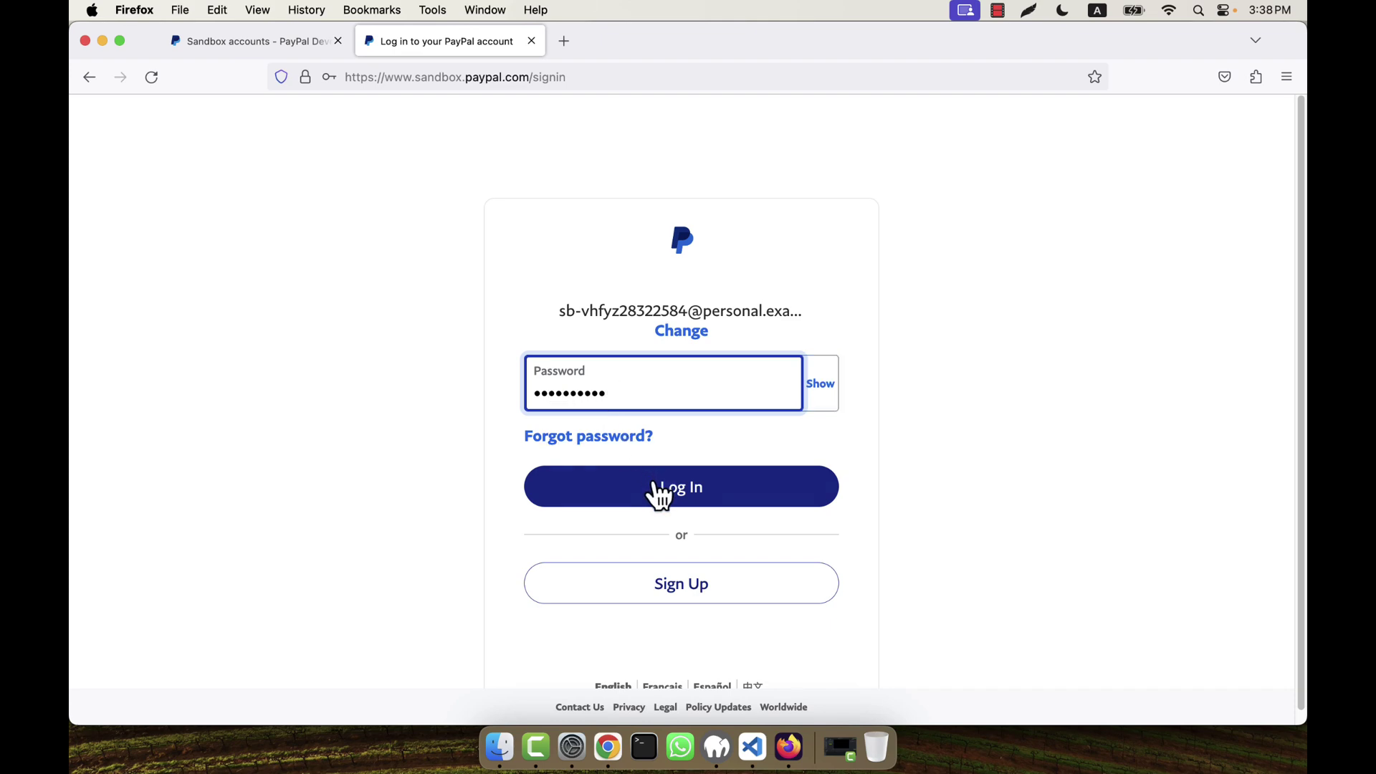
left_click(659, 489)
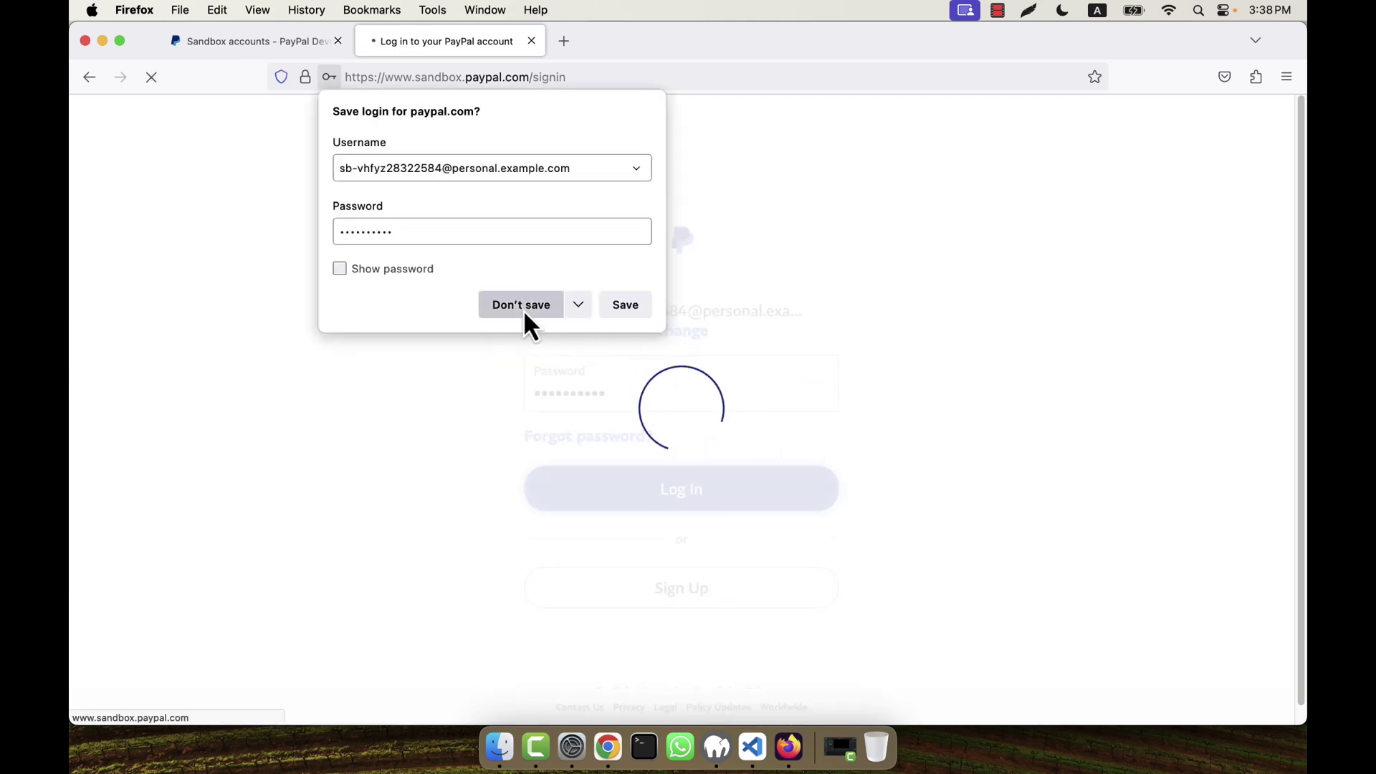
left_click(522, 307)
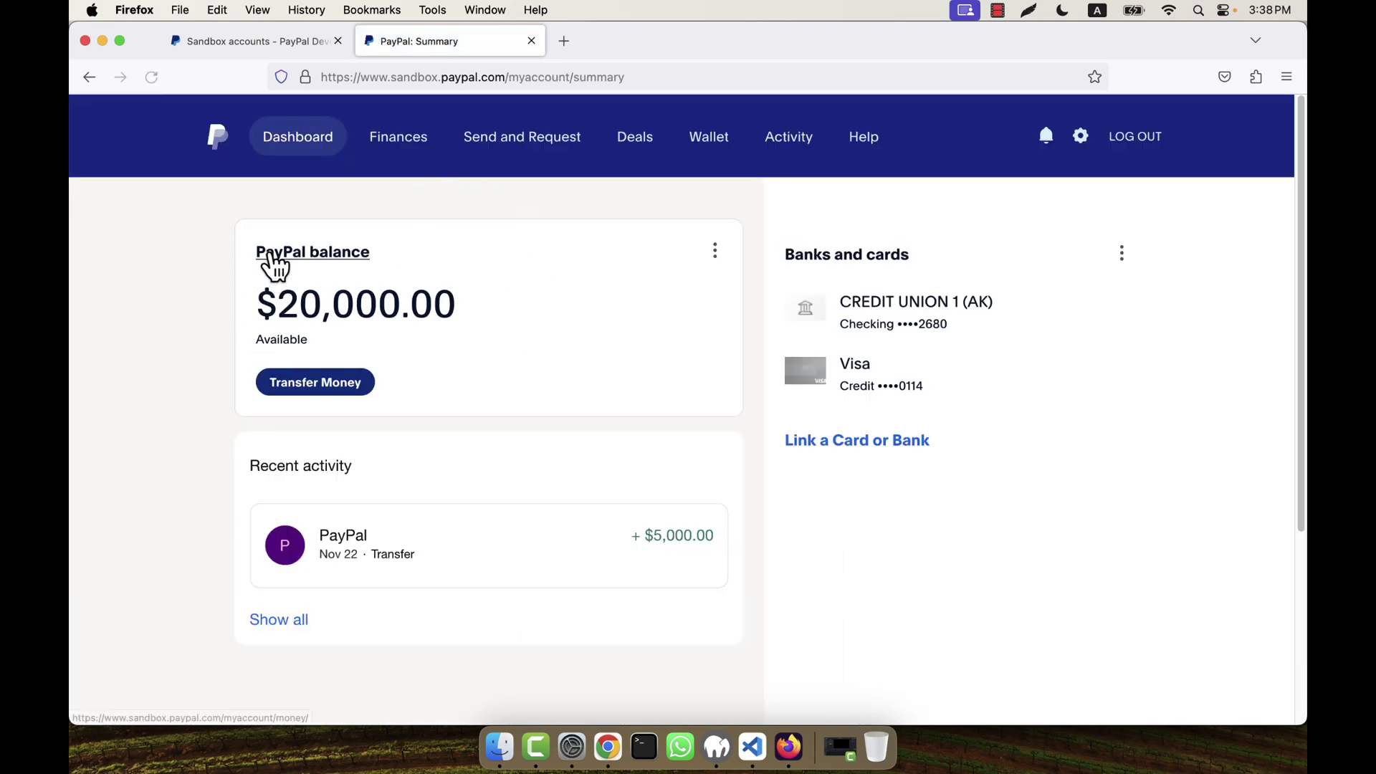
left_click(1119, 352)
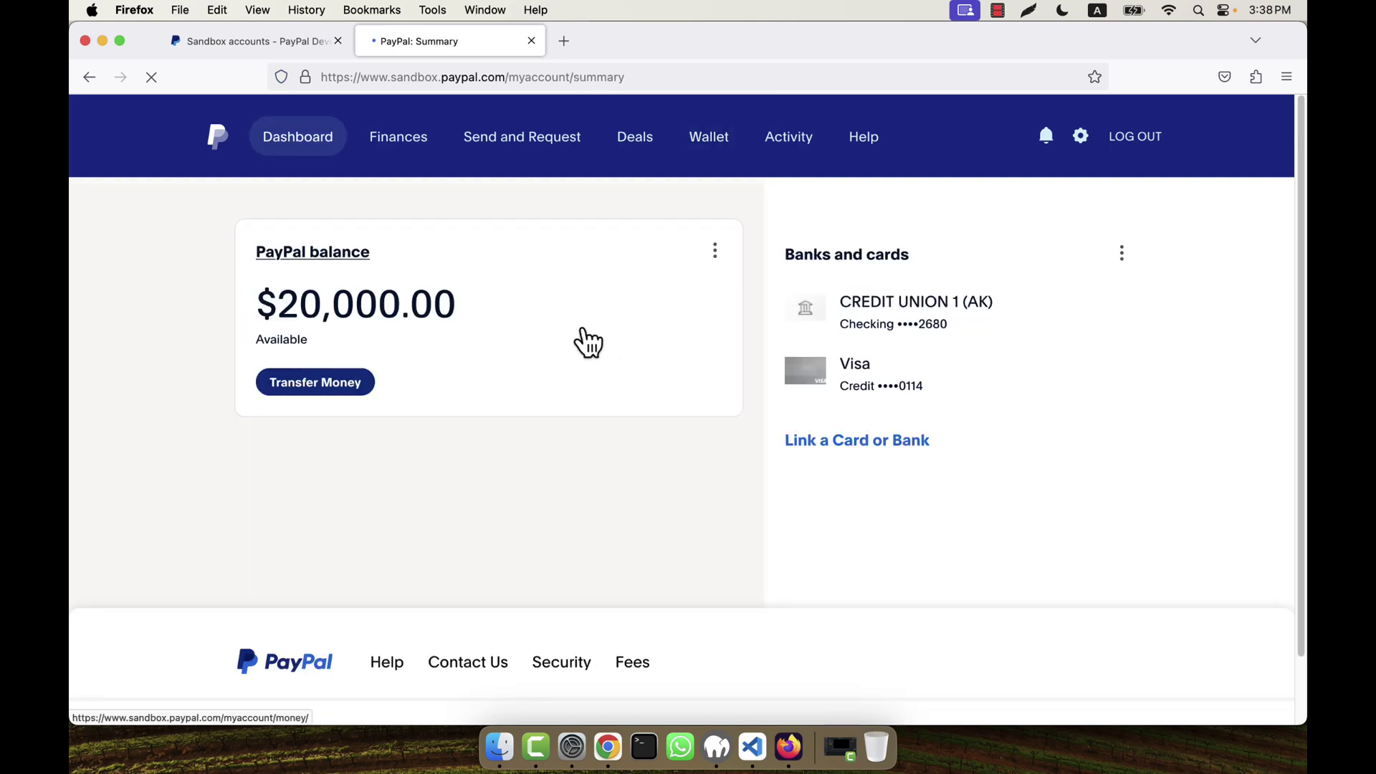
left_click(263, 43)
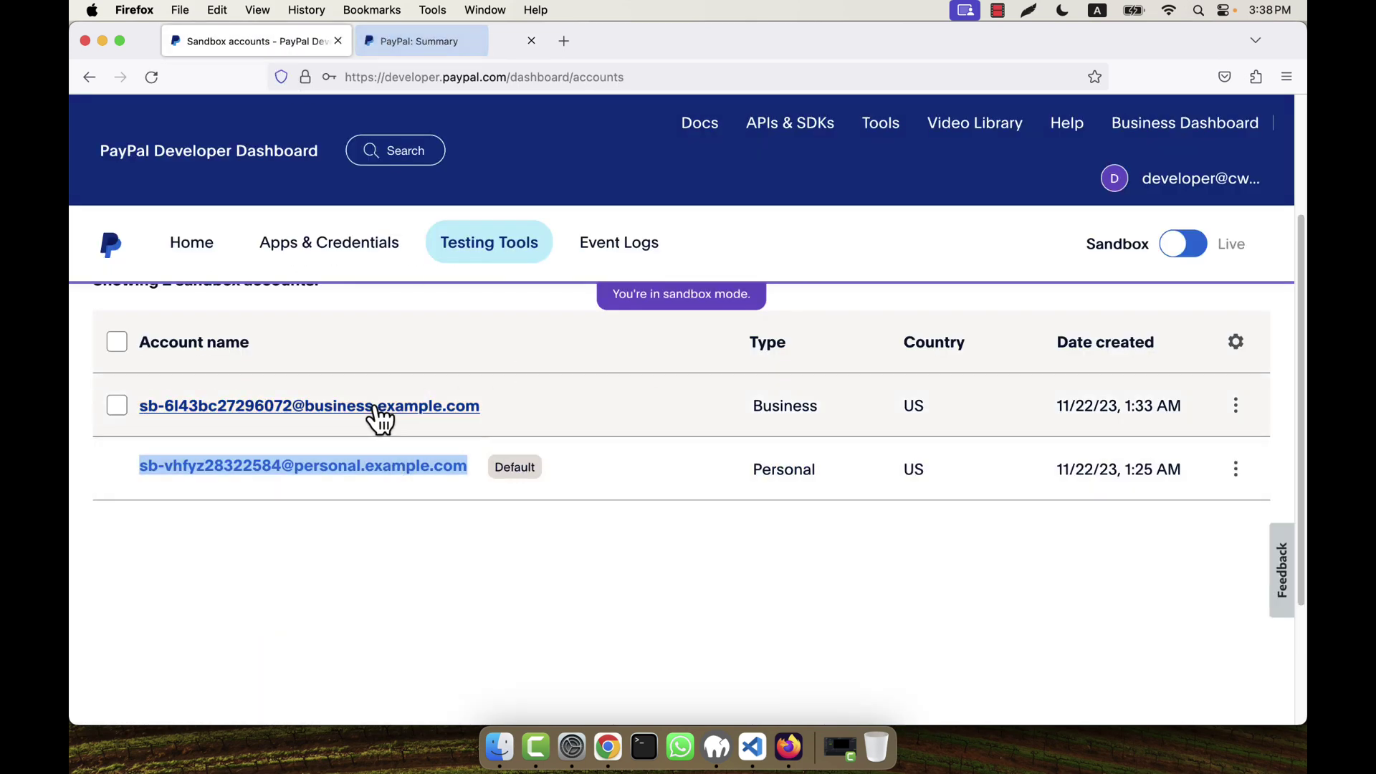
left_click(445, 52)
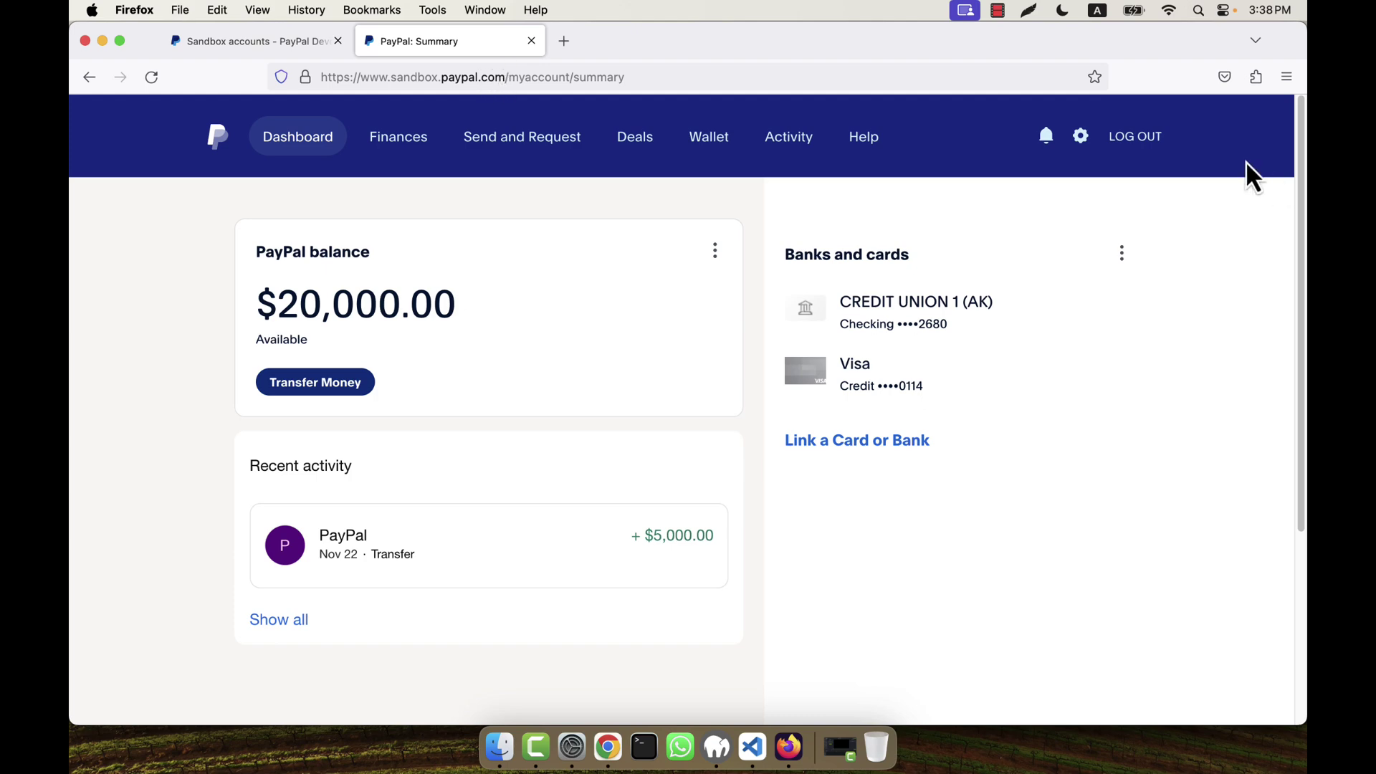
left_click(196, 51)
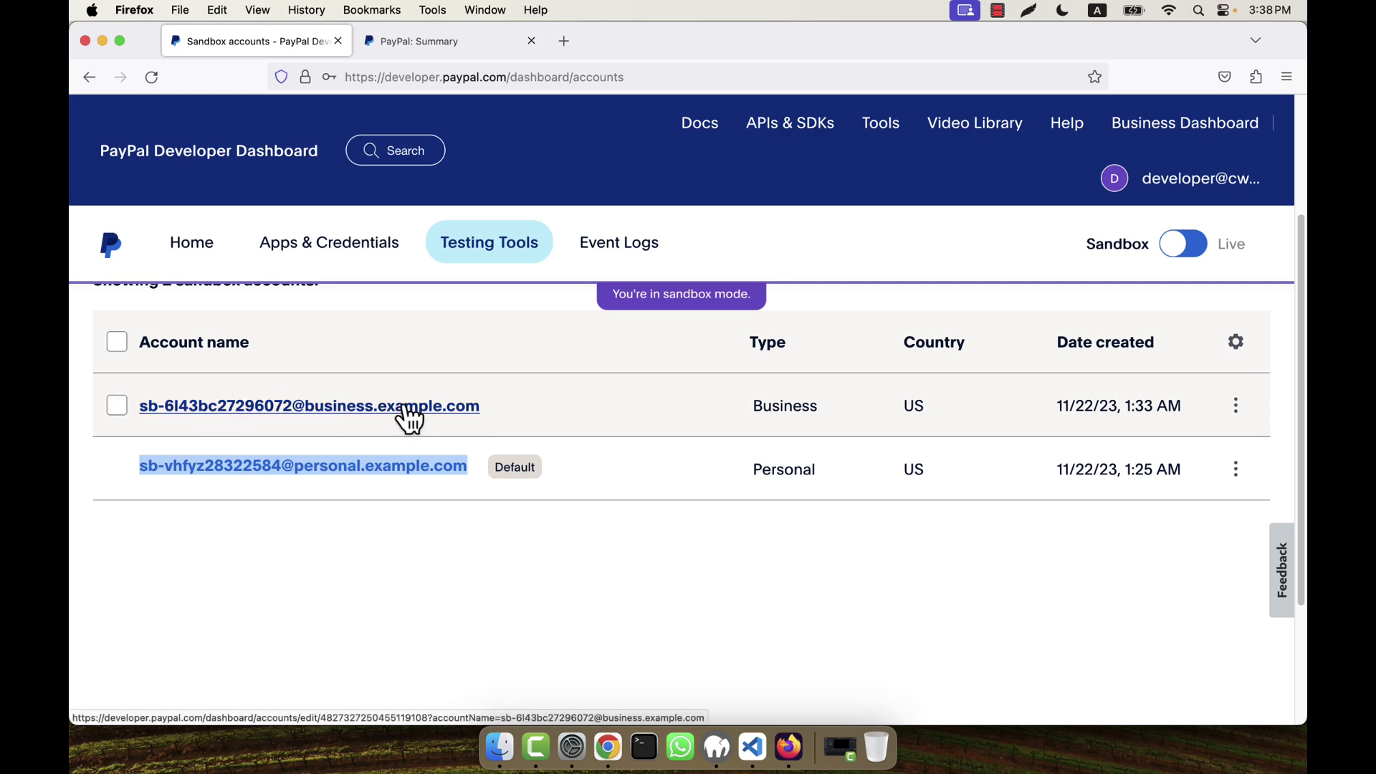
left_click(408, 51)
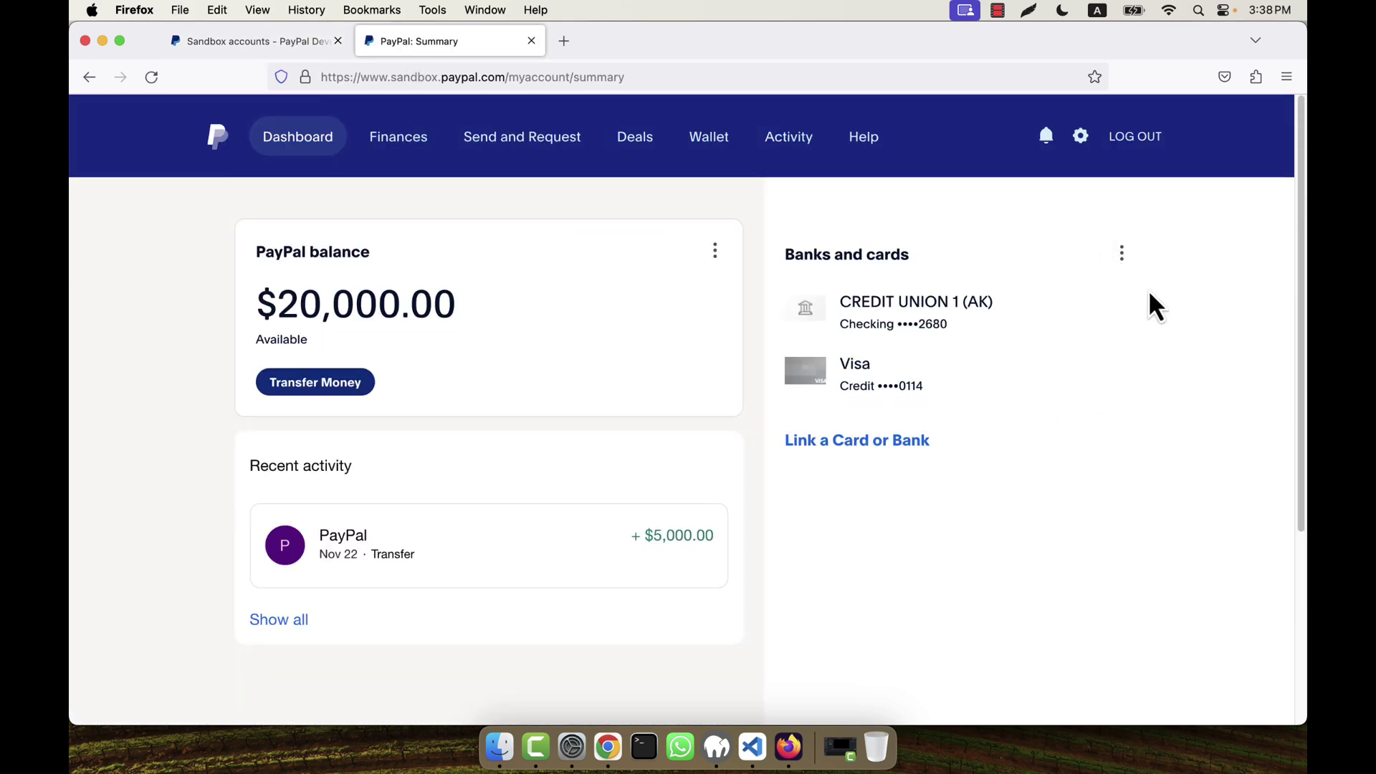